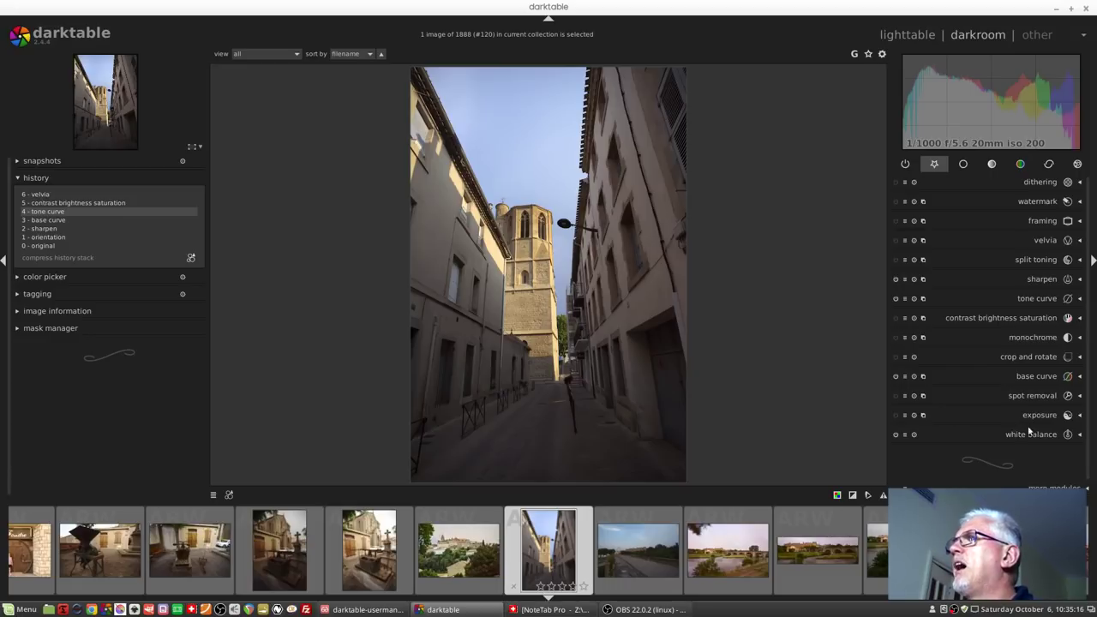
In crop and rotate, try flip horizontal, vertical and both, then set flip back to none.
click(1014, 357)
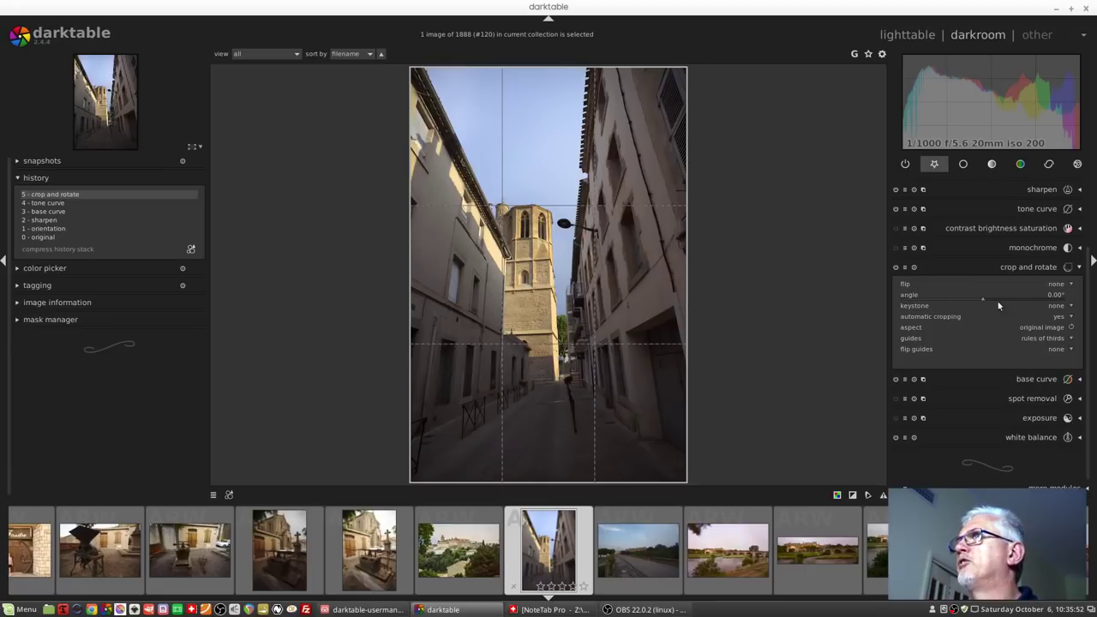
click(1061, 284)
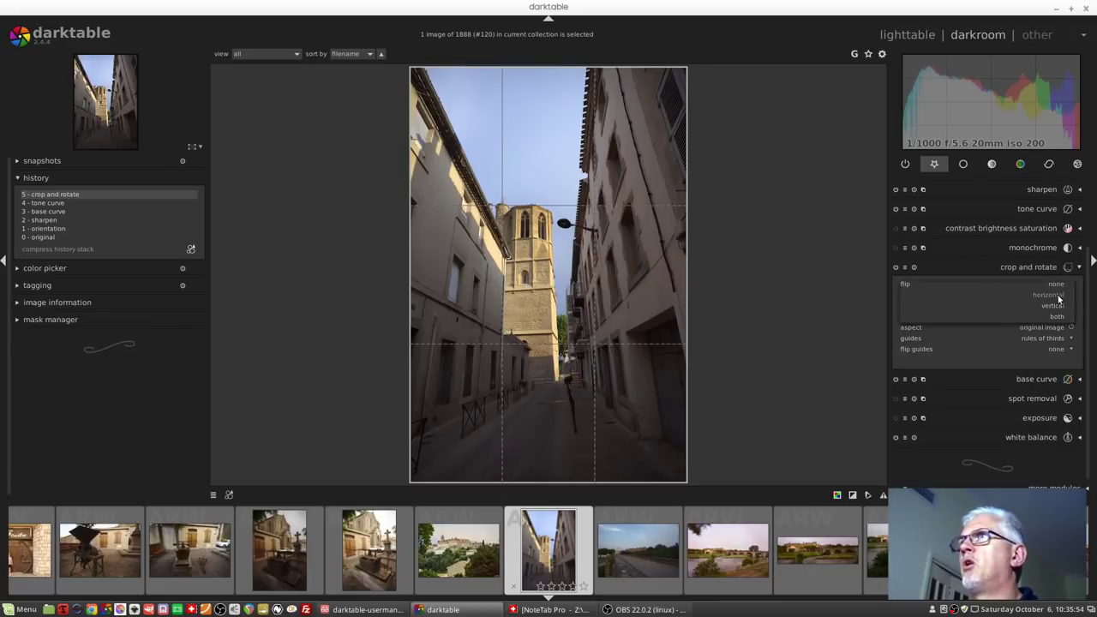
click(1059, 296)
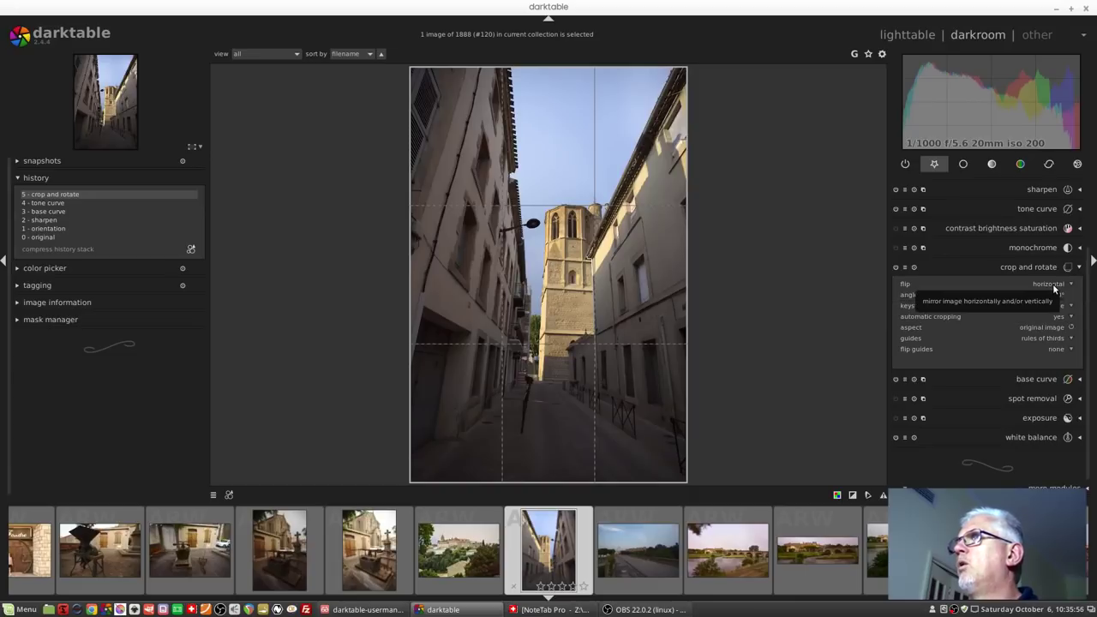
click(1055, 290)
click(1056, 297)
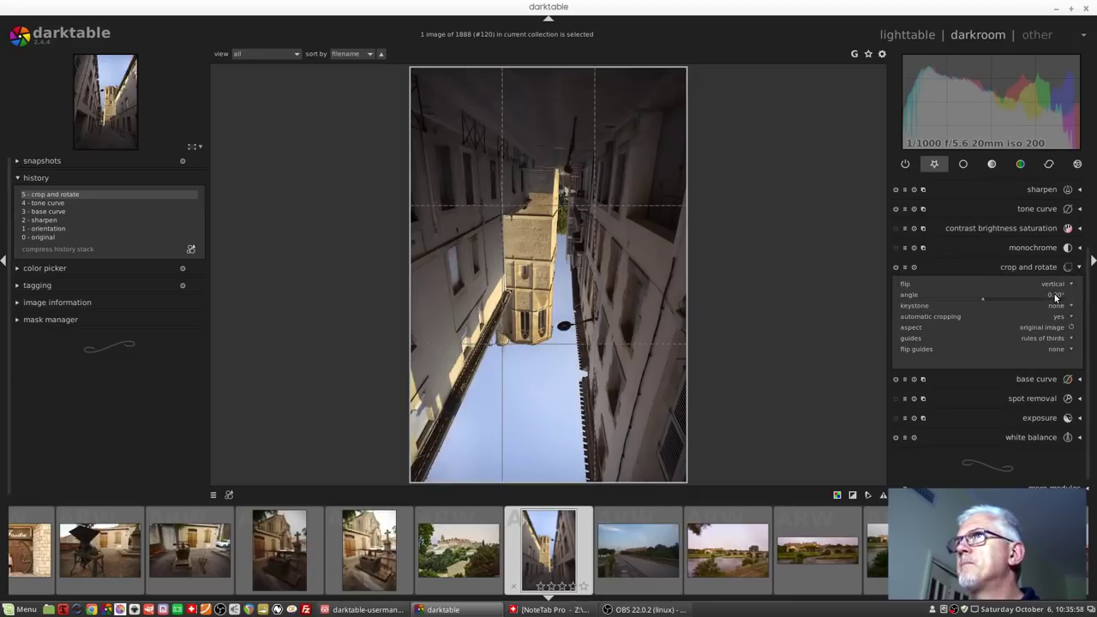
click(1050, 284)
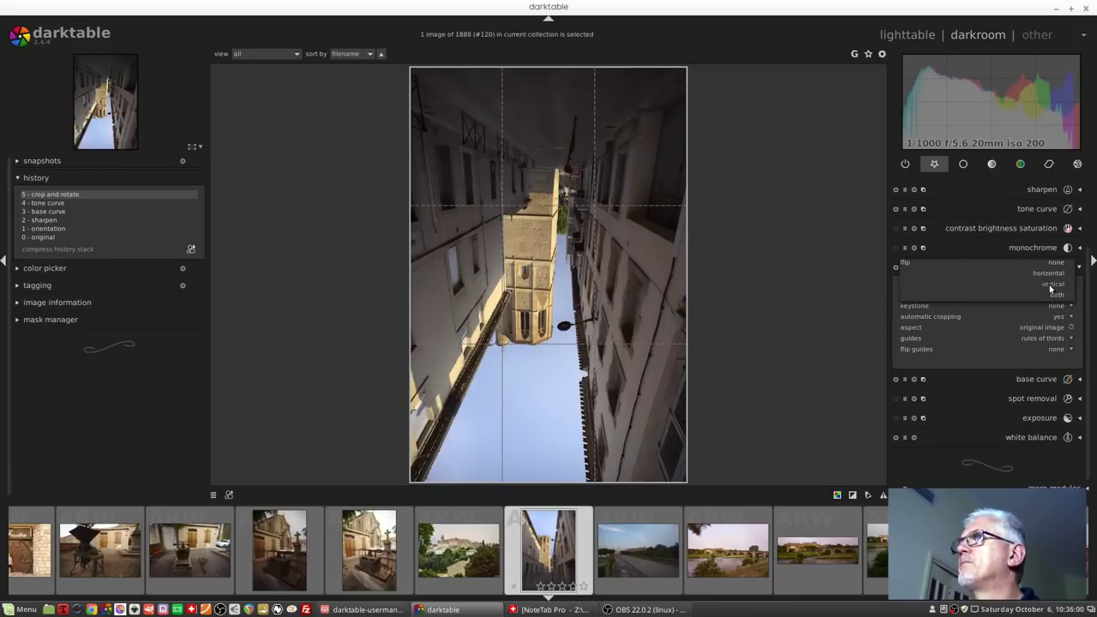
click(1057, 296)
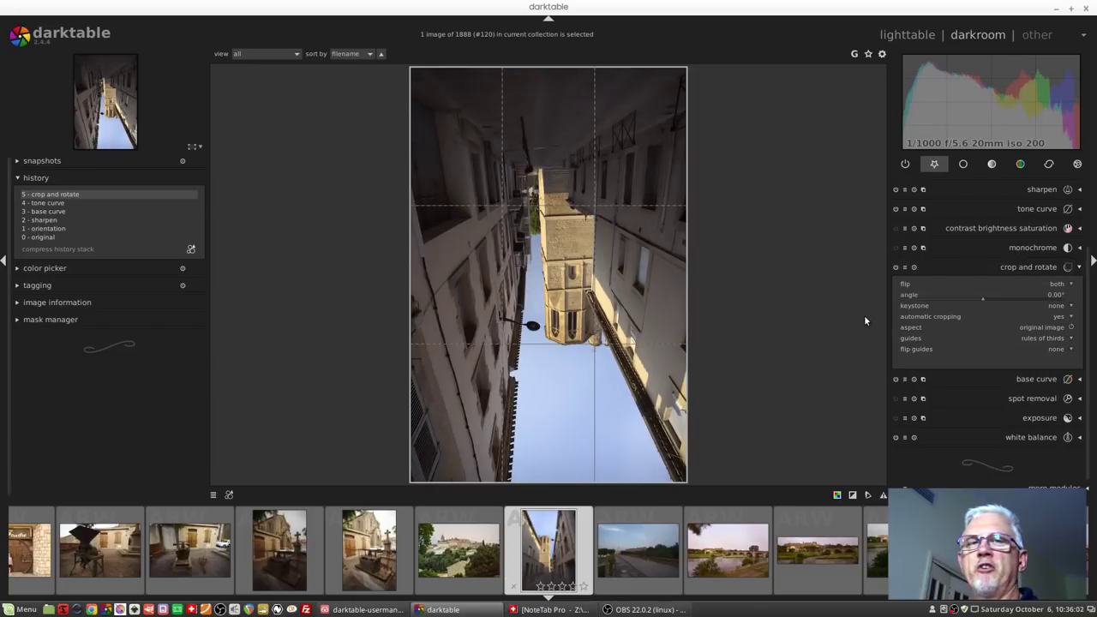
click(1058, 285)
click(1056, 252)
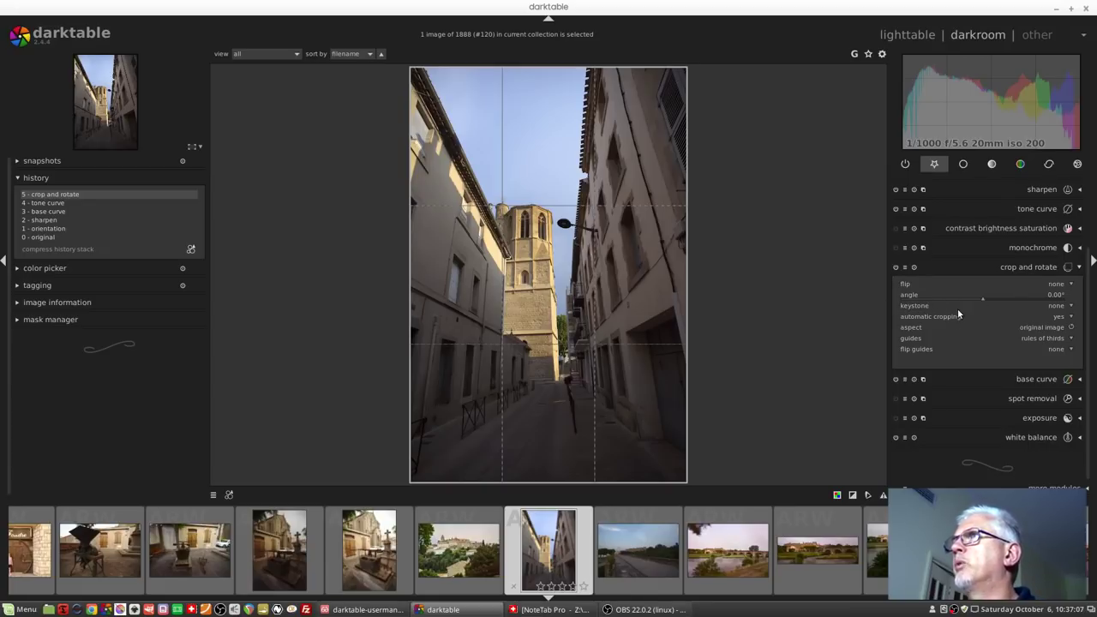
Nudge the angle slider through -4.64°, 9.35° and -1.43°.
click(981, 296)
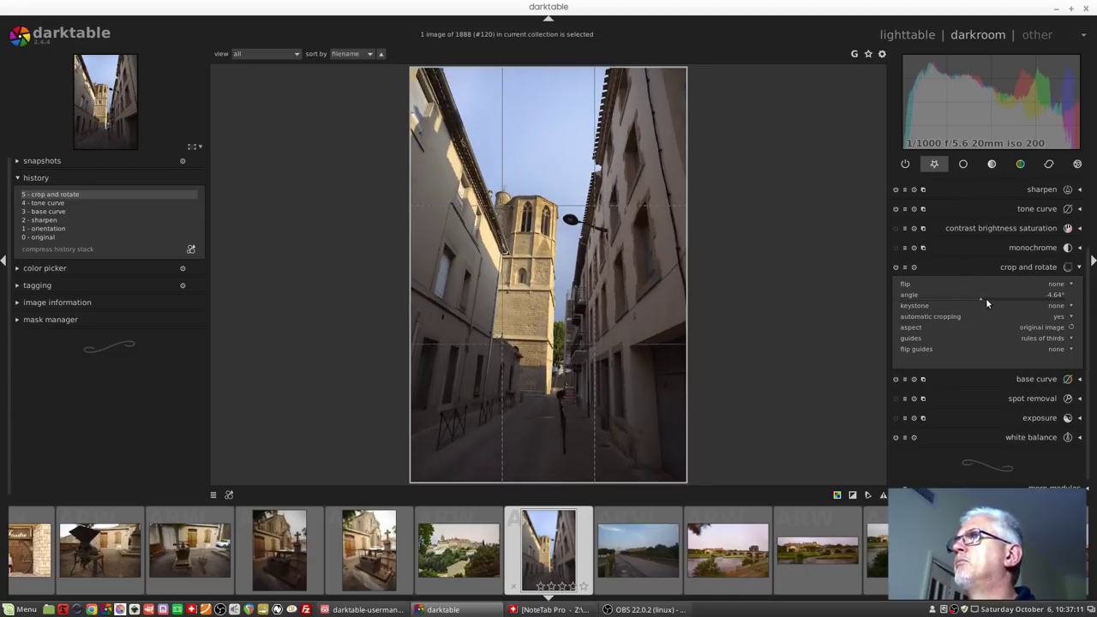
click(986, 296)
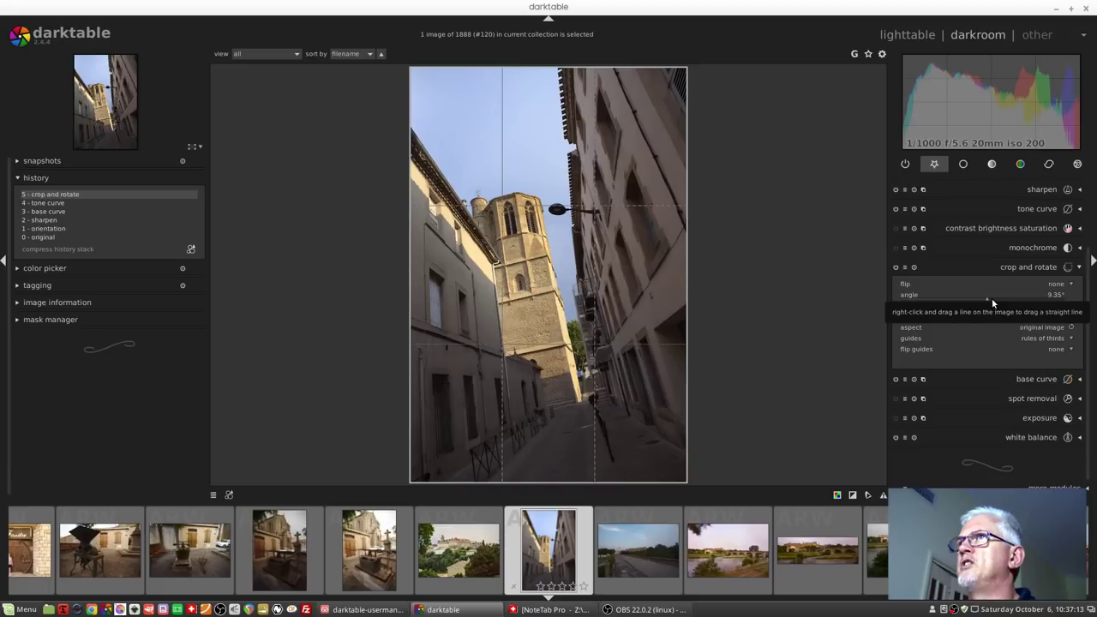
click(981, 298)
Enter exact rotation angles of 2.00° and then -2.00°.
right_click(982, 299)
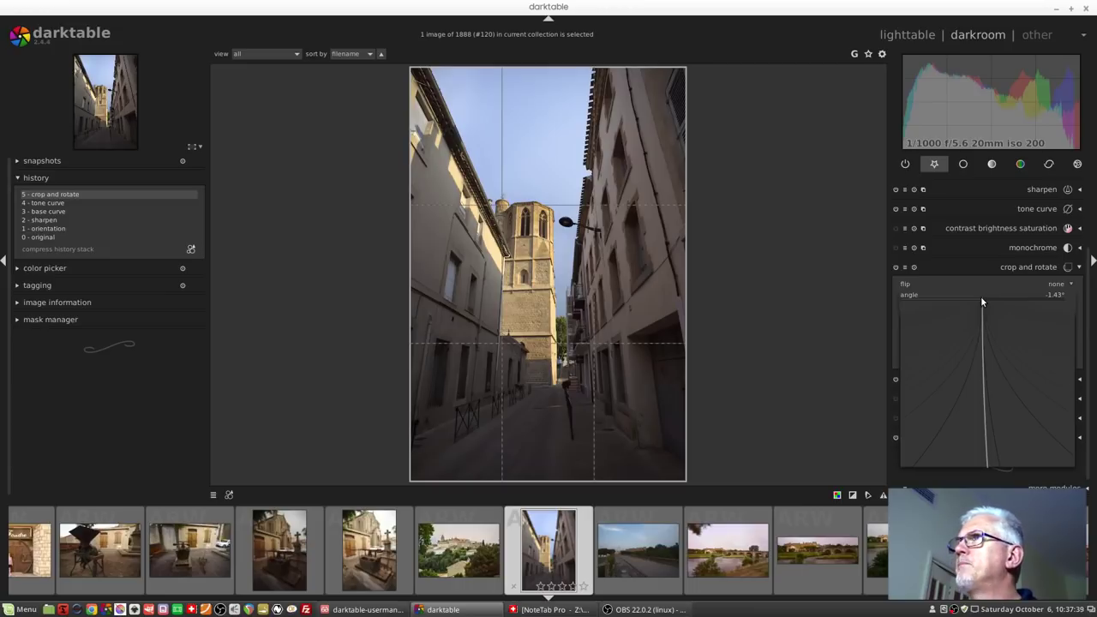
text(2)
key(Return)
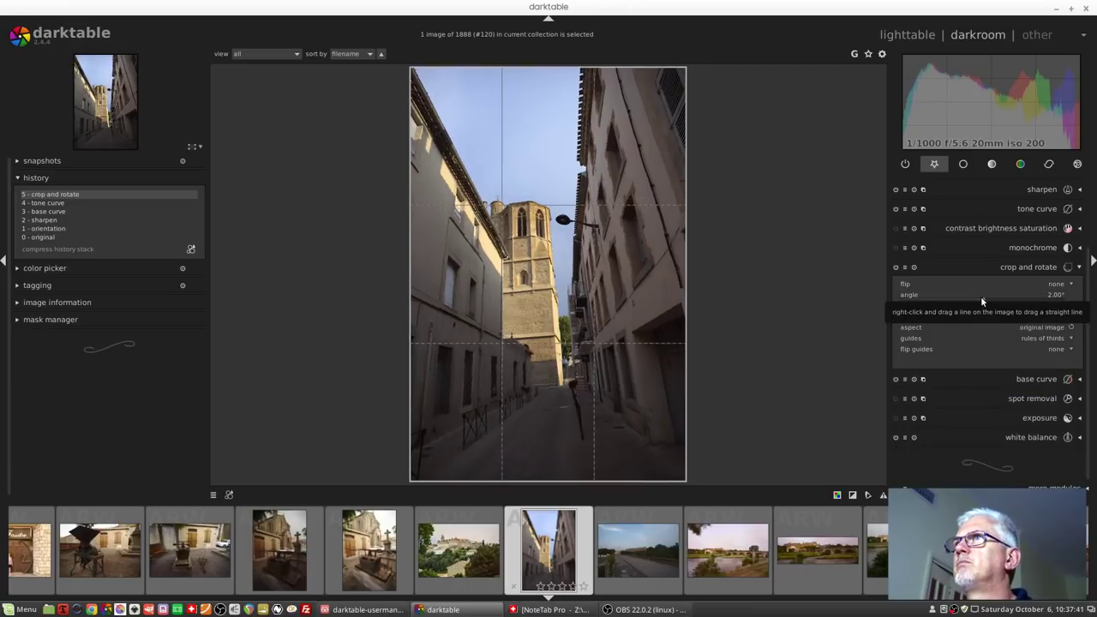
right_click(982, 300)
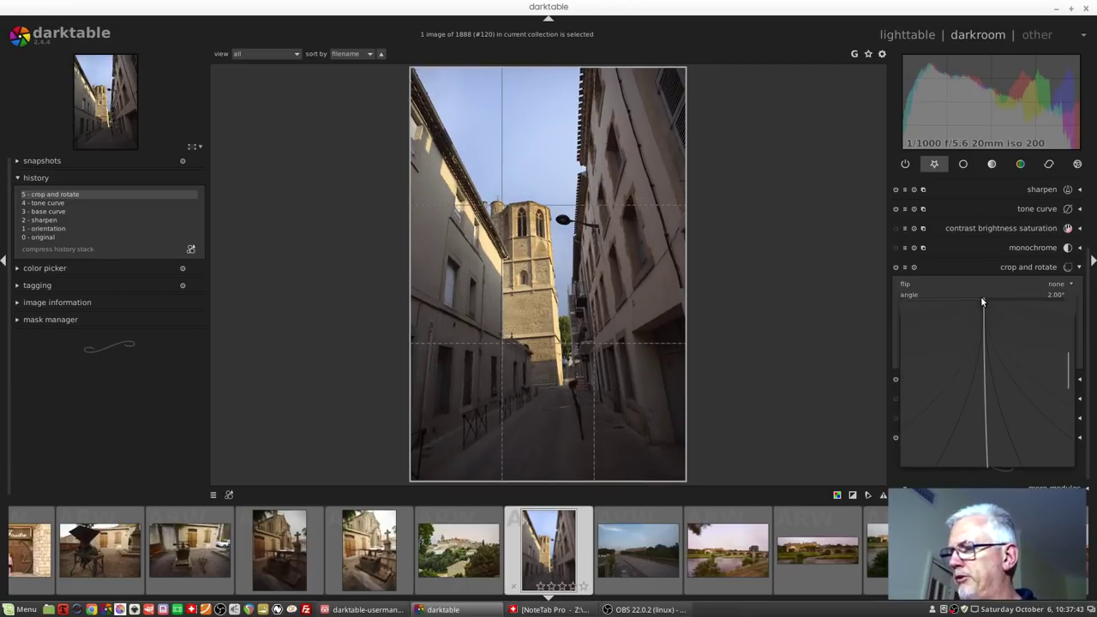
text(-2)
key(Return)
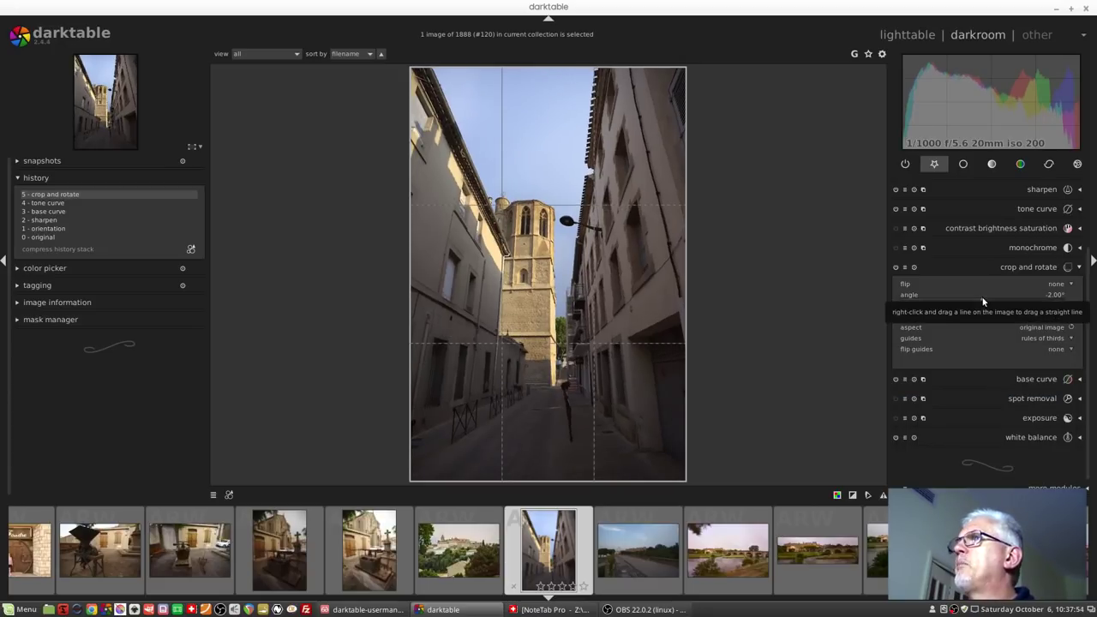
Scroll the angle slider to settle at -0.75°.
scroll(983, 295, up, 1)
scroll(982, 295, up, 8)
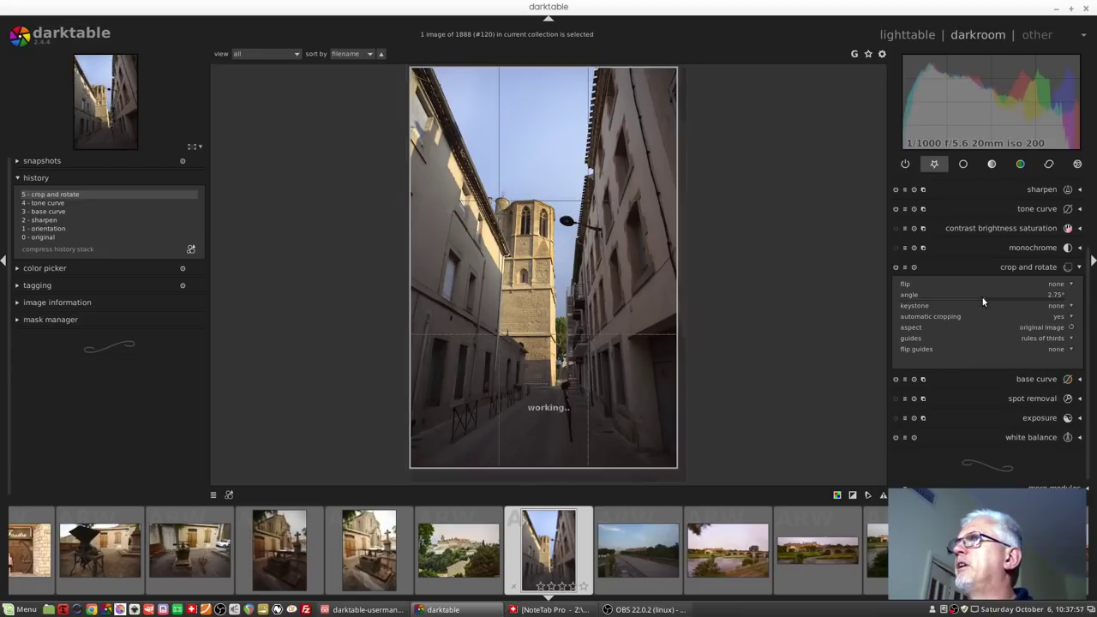
scroll(983, 295, down, 11)
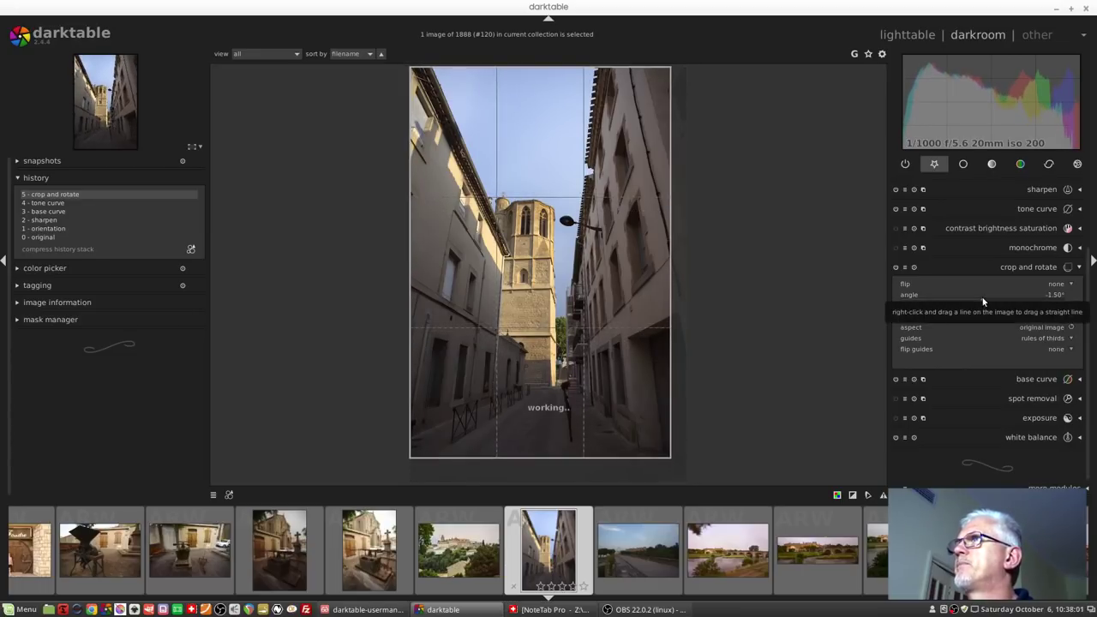
scroll(983, 295, up, 3)
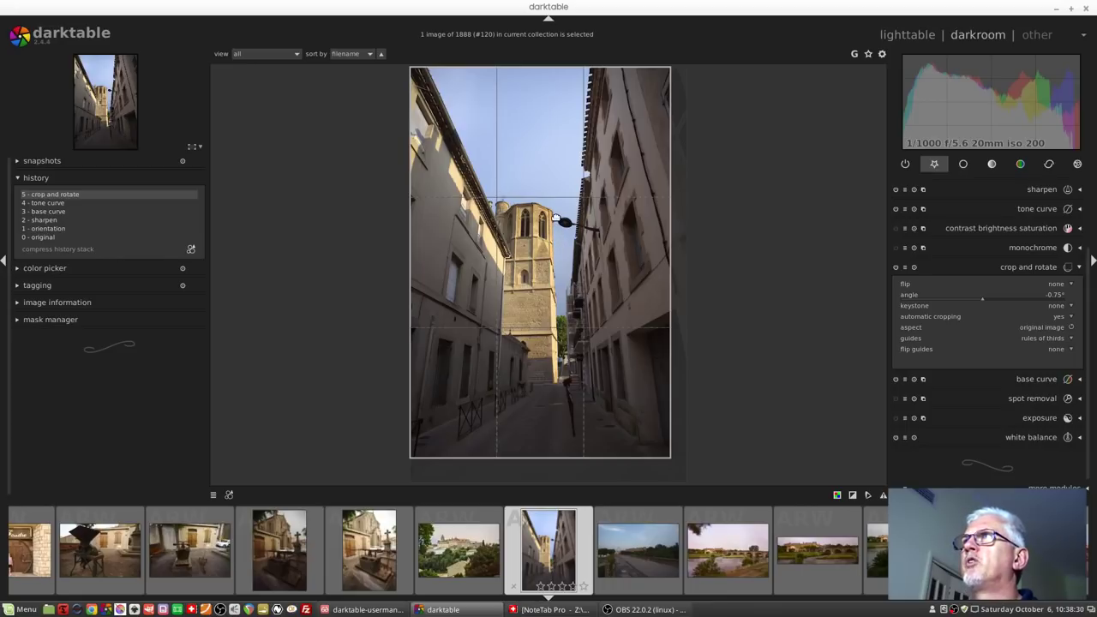
Draw a line along the tower's vertical edge so the rotation becomes -3.46°.
drag(557, 220, 558, 370)
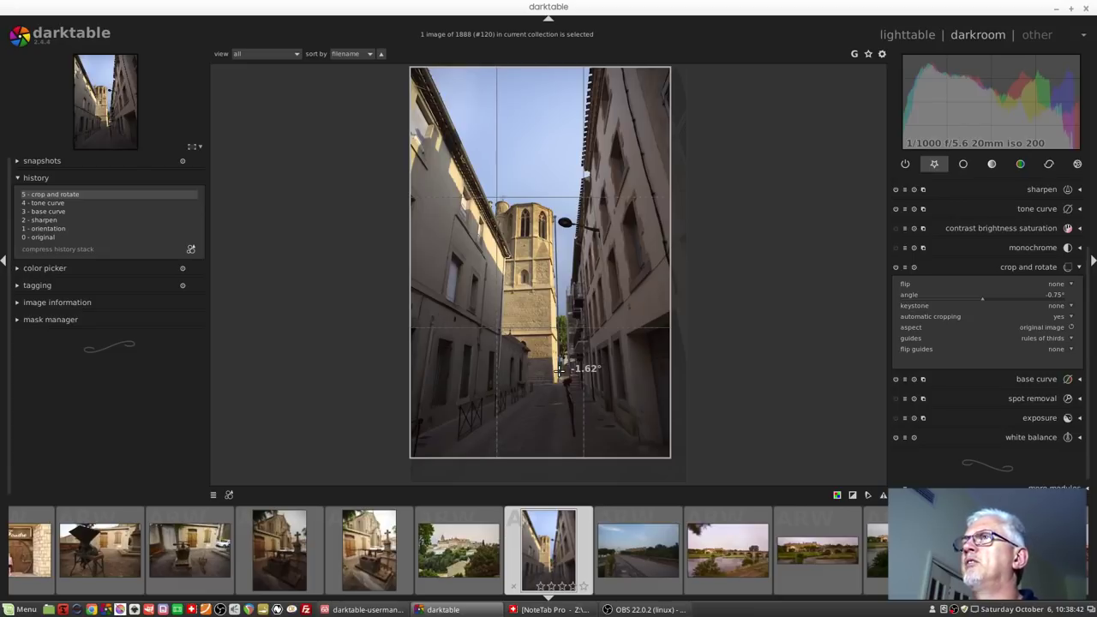
drag(558, 370, 559, 370)
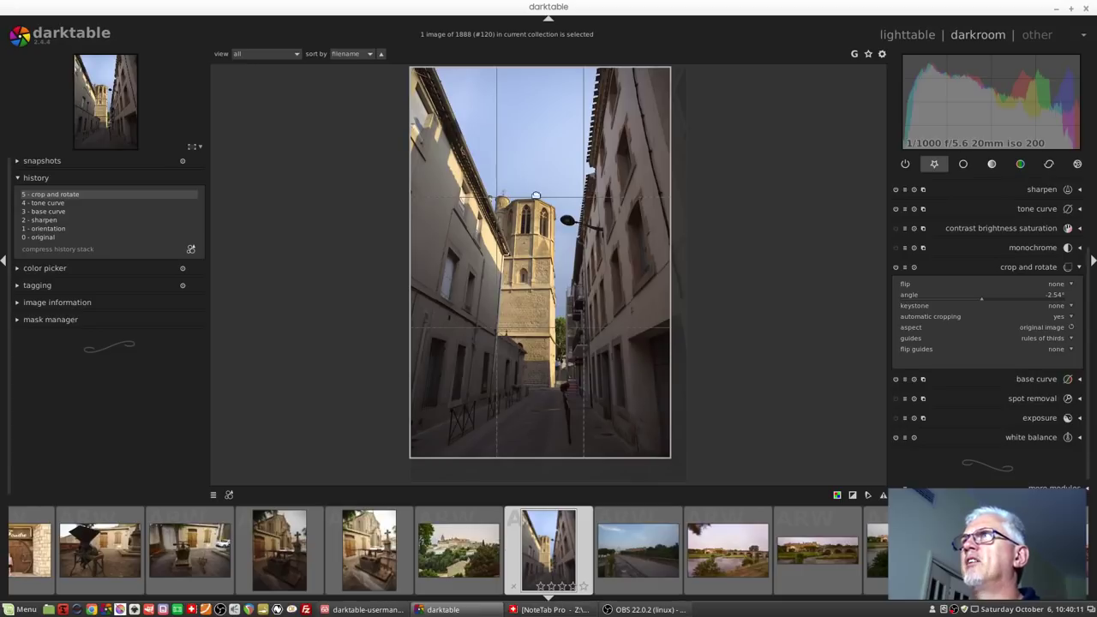
drag(558, 221, 559, 374)
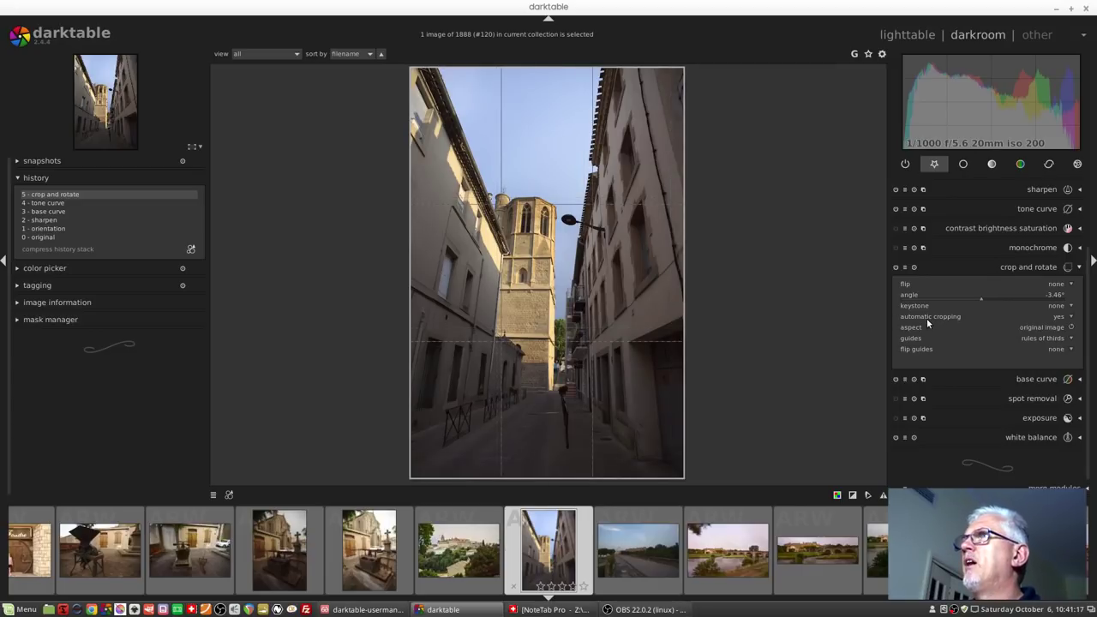
Set automatic cropping to no to reveal the black rotated edges.
click(1059, 319)
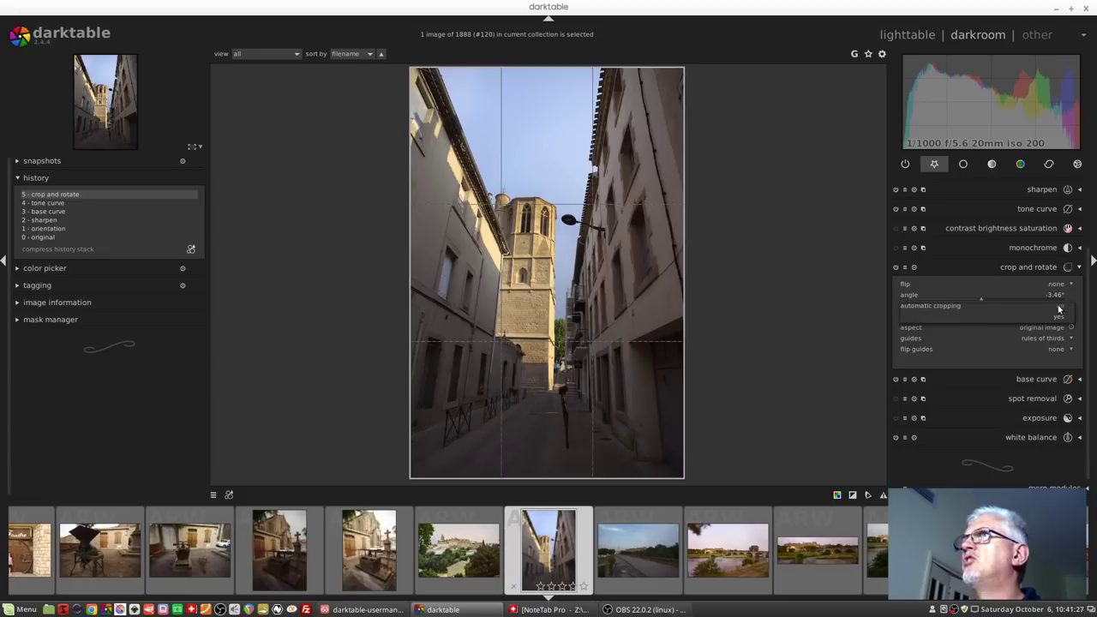
click(1060, 308)
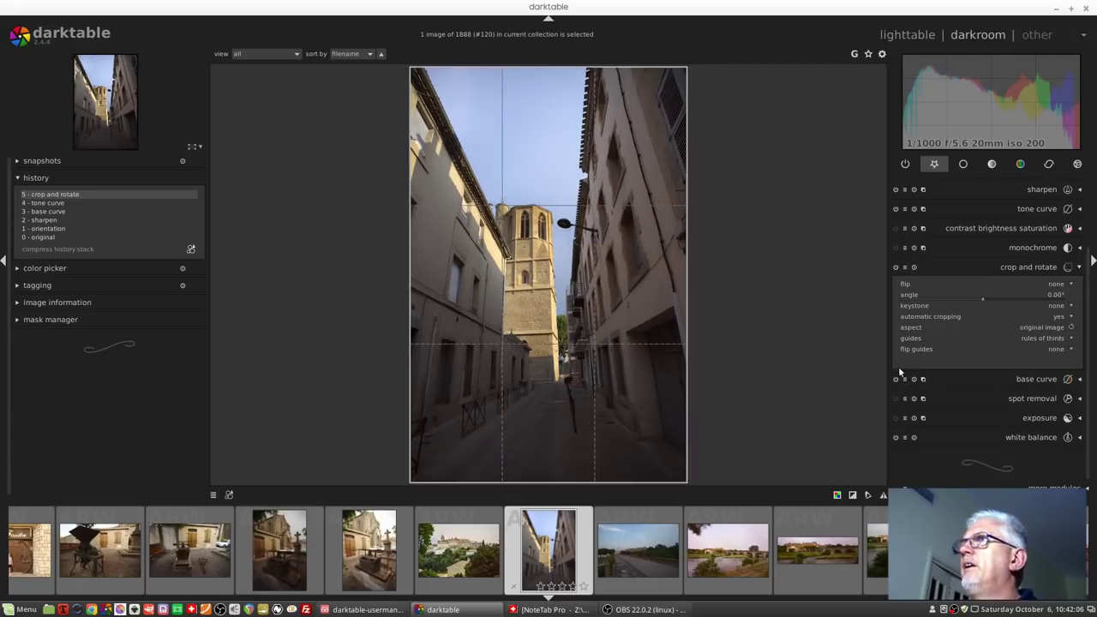
Cycle the guides through none, grid, rules of thirds and metering.
click(1044, 338)
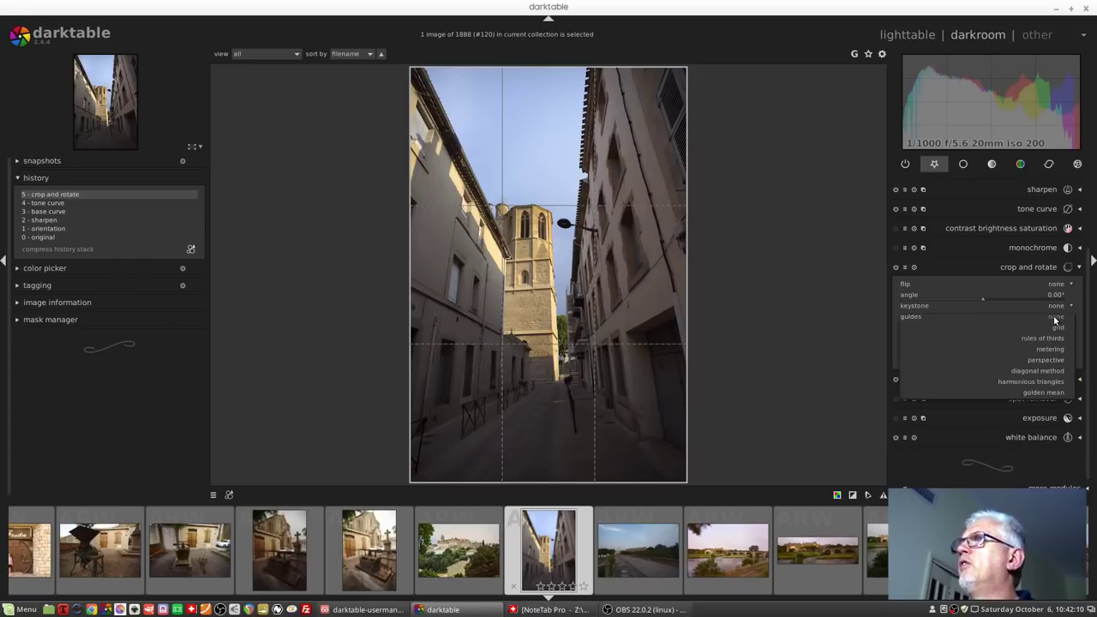
click(1055, 322)
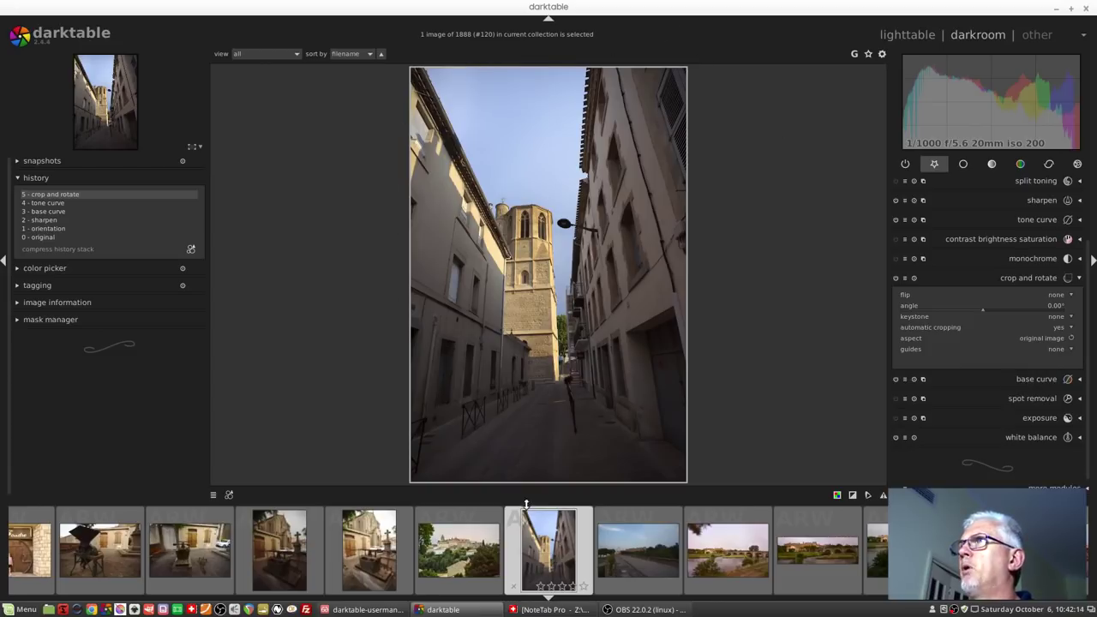
click(1053, 349)
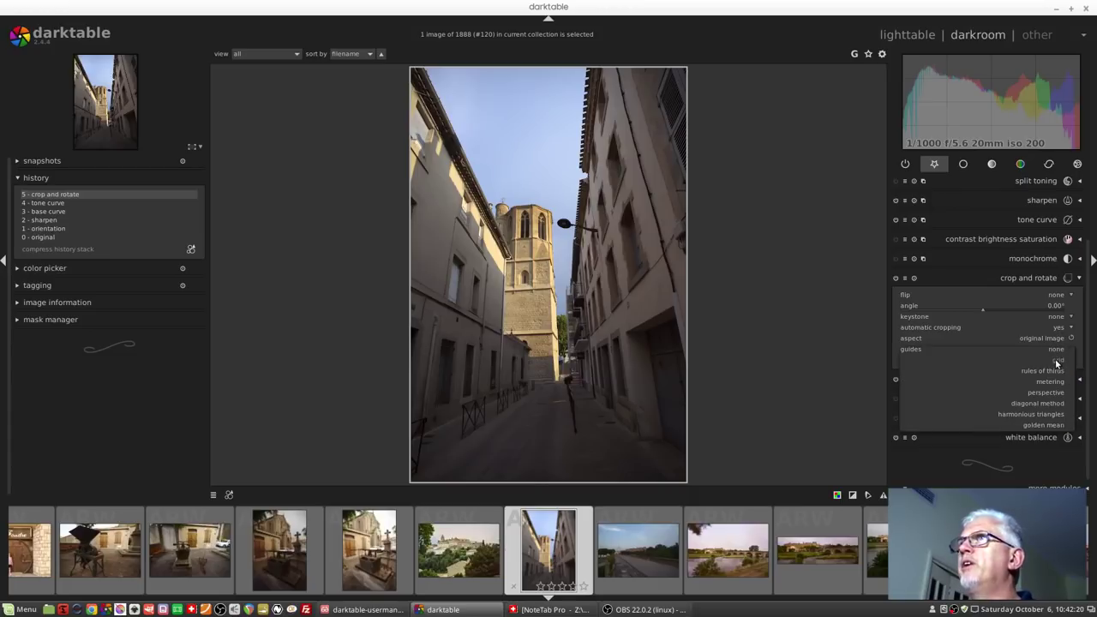
click(1057, 361)
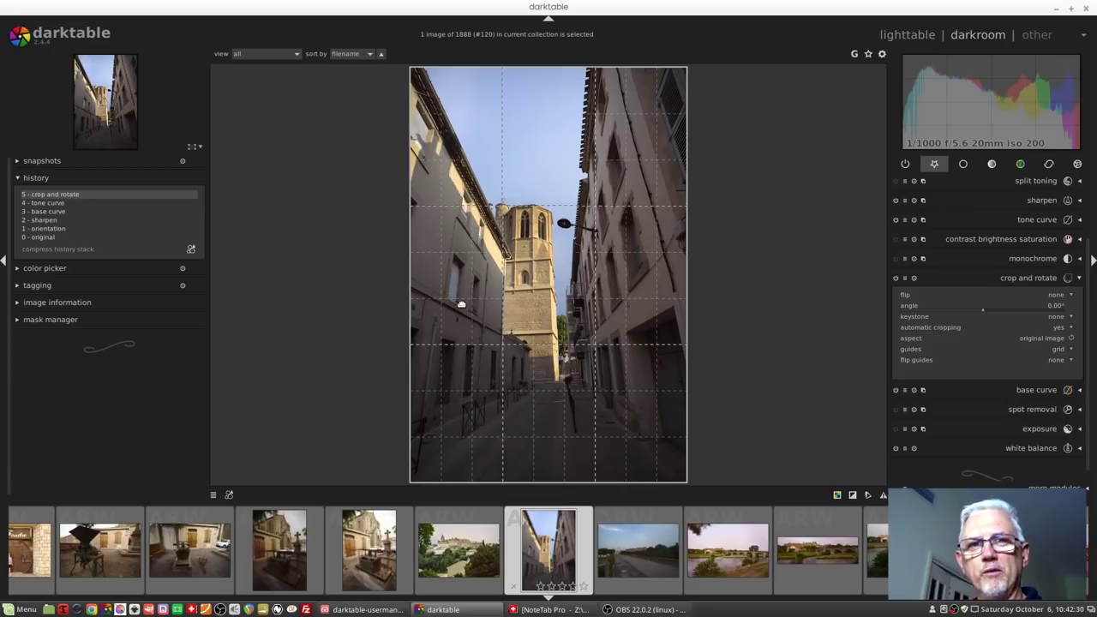
click(1059, 350)
click(1054, 360)
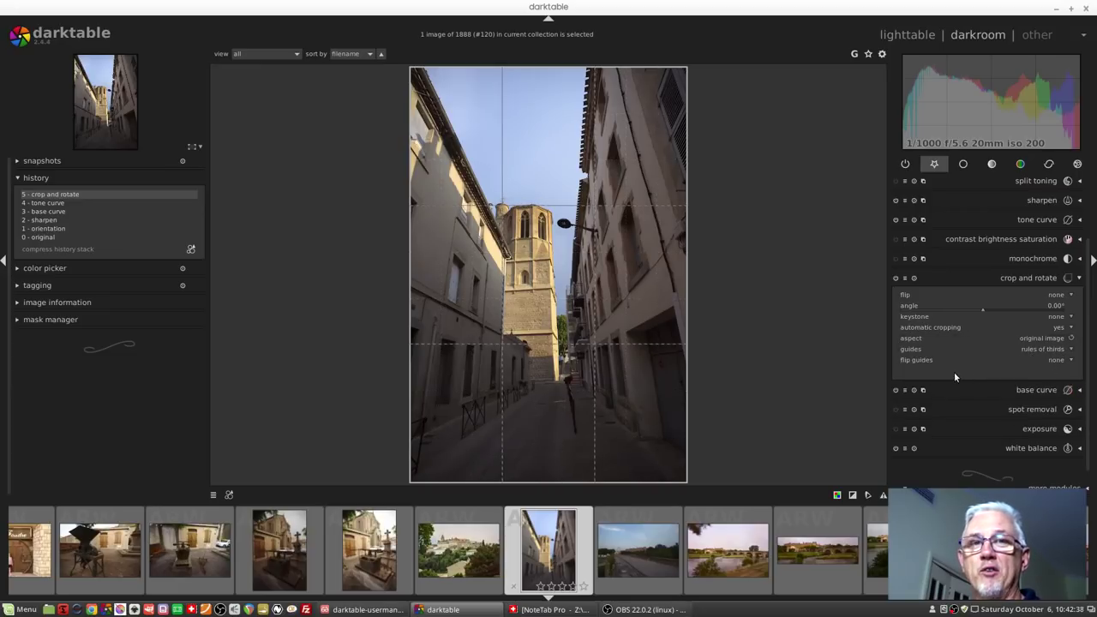
click(1053, 351)
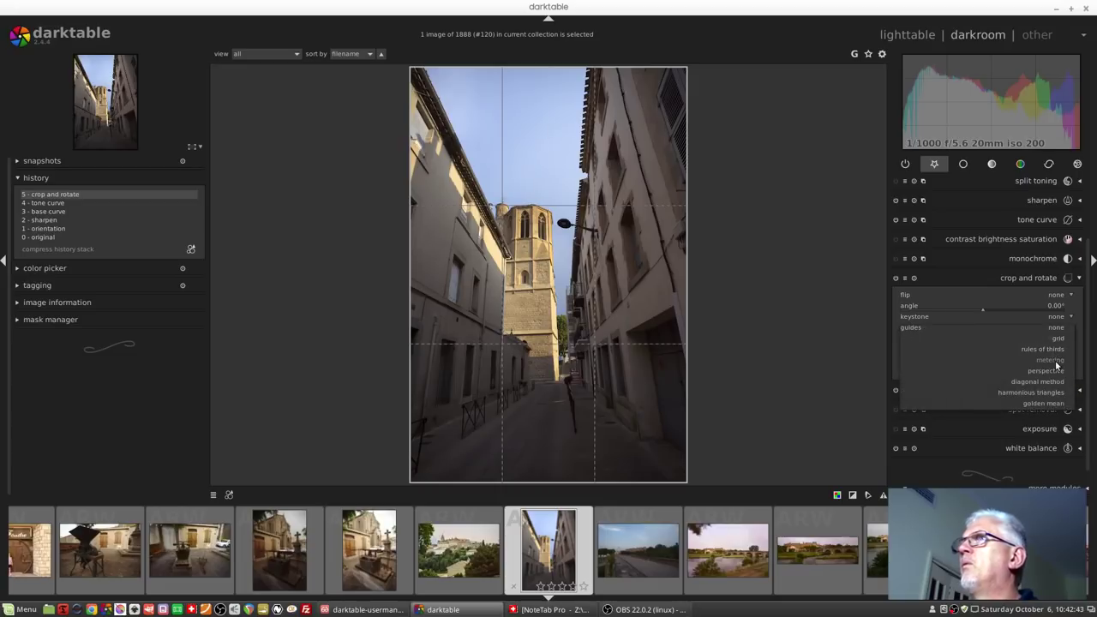
click(995, 381)
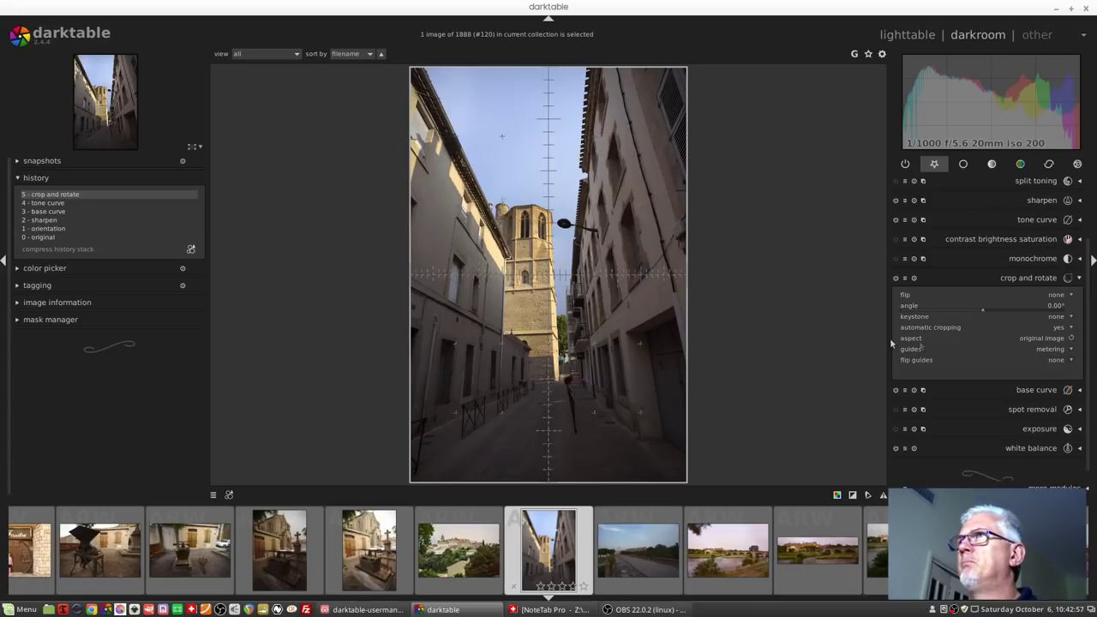
Switch the guides through perspective, diagonal method, harmonious triangles and finally golden mean.
click(1050, 349)
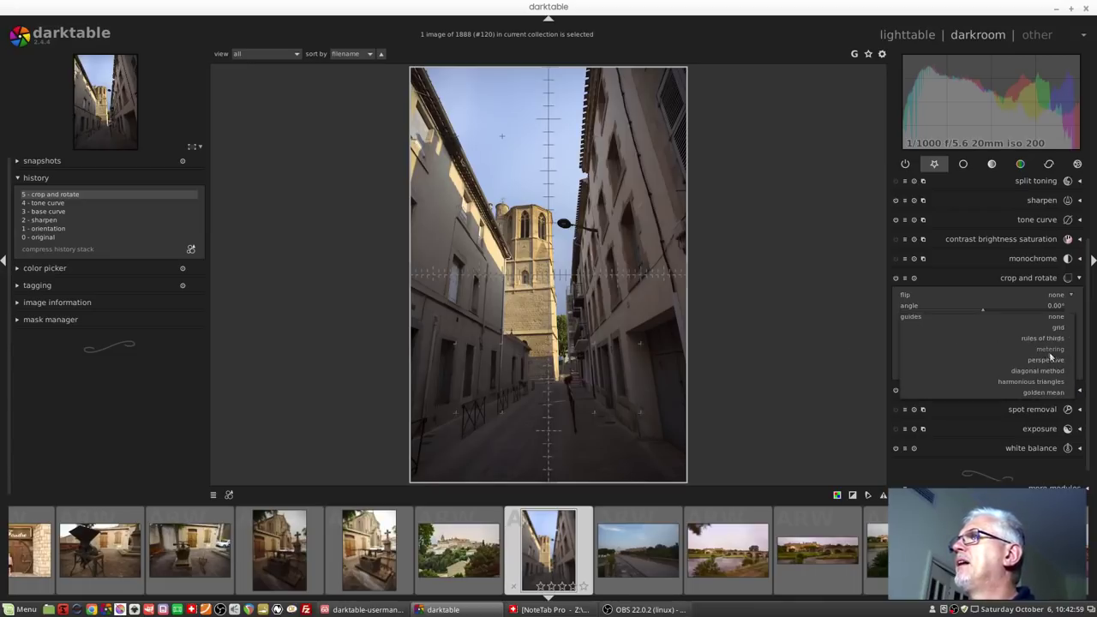
click(1052, 361)
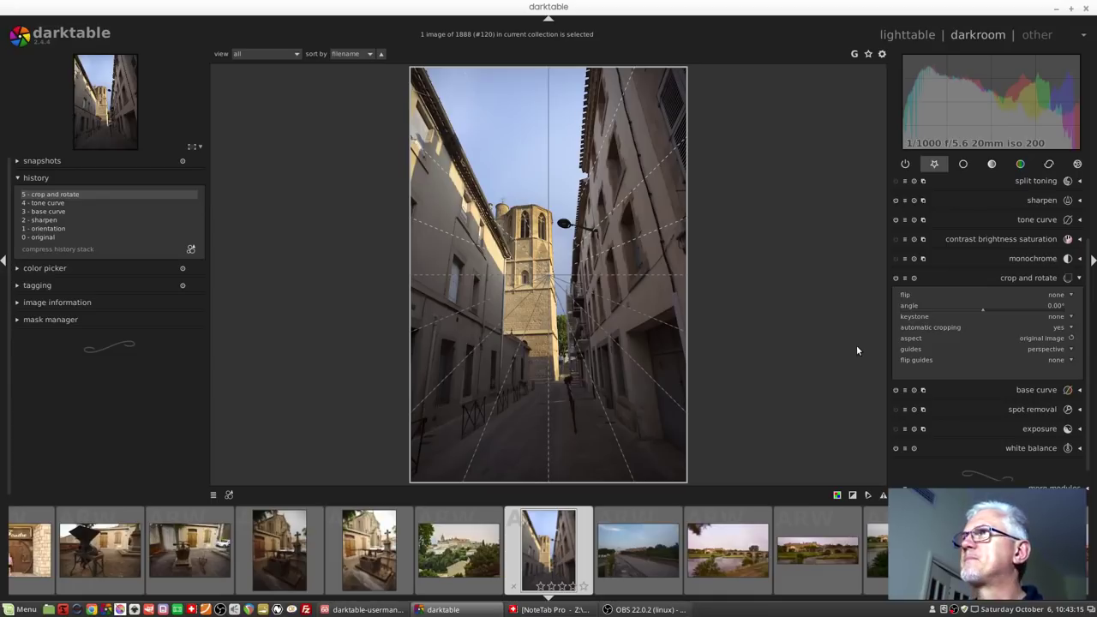
click(1047, 349)
click(1035, 367)
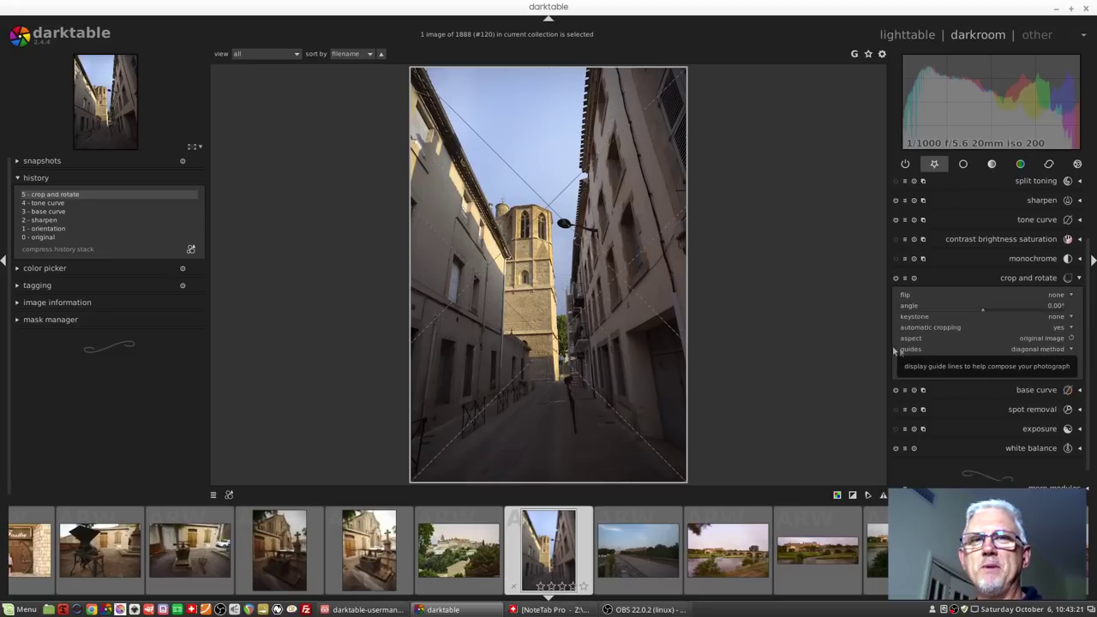
click(910, 350)
click(1032, 359)
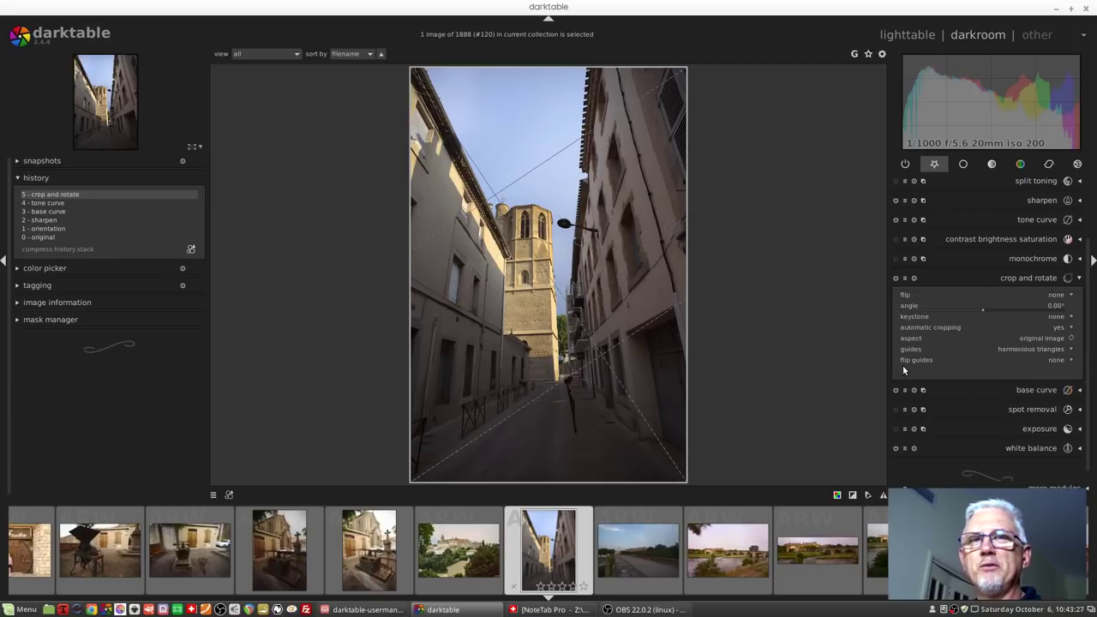
click(1020, 350)
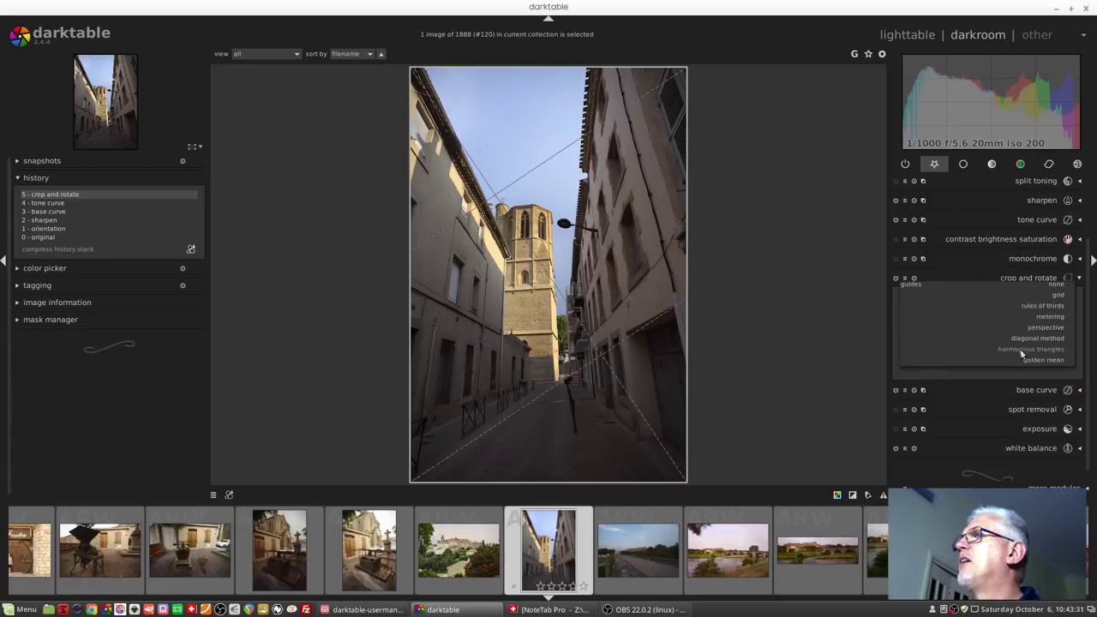
click(1042, 359)
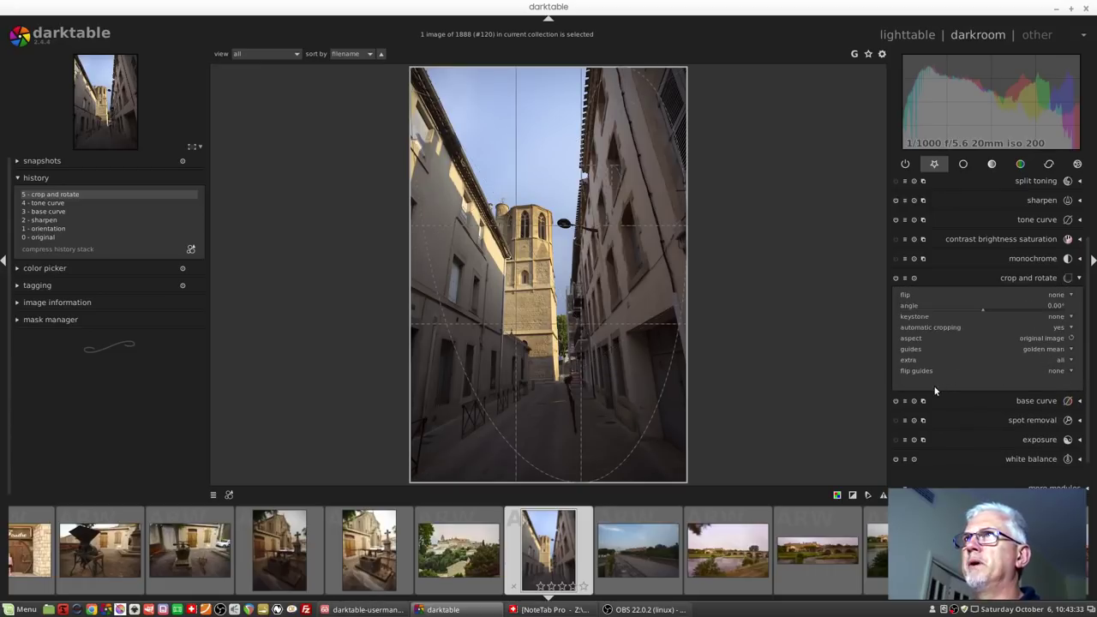
Set harmonious triangles guides, try flipping them horizontally, vertically and both, then flip none.
click(1042, 351)
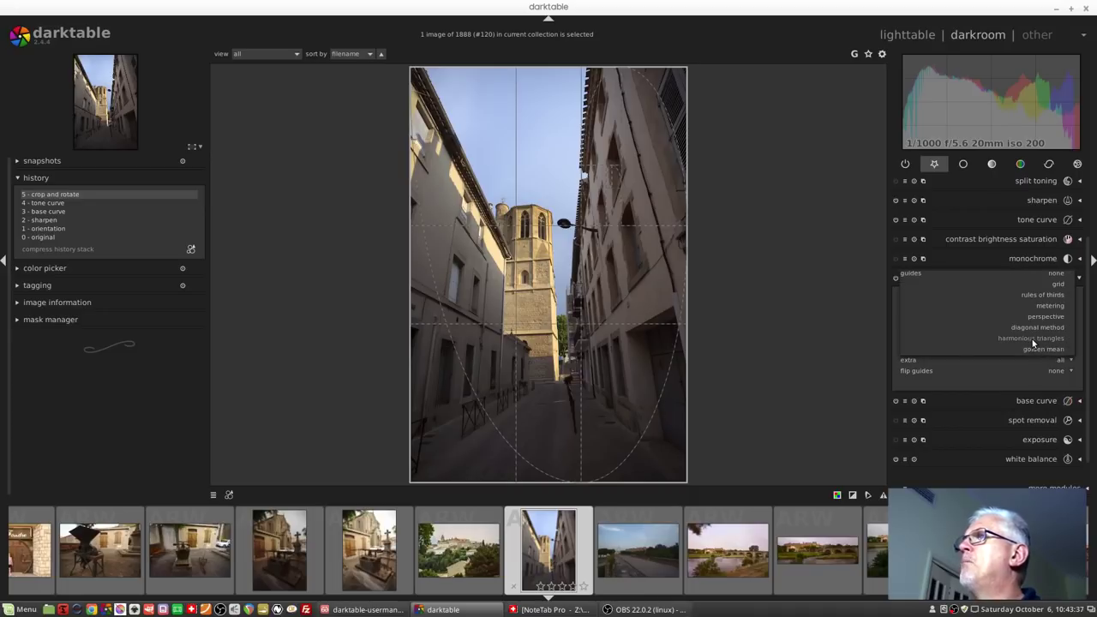
click(1033, 343)
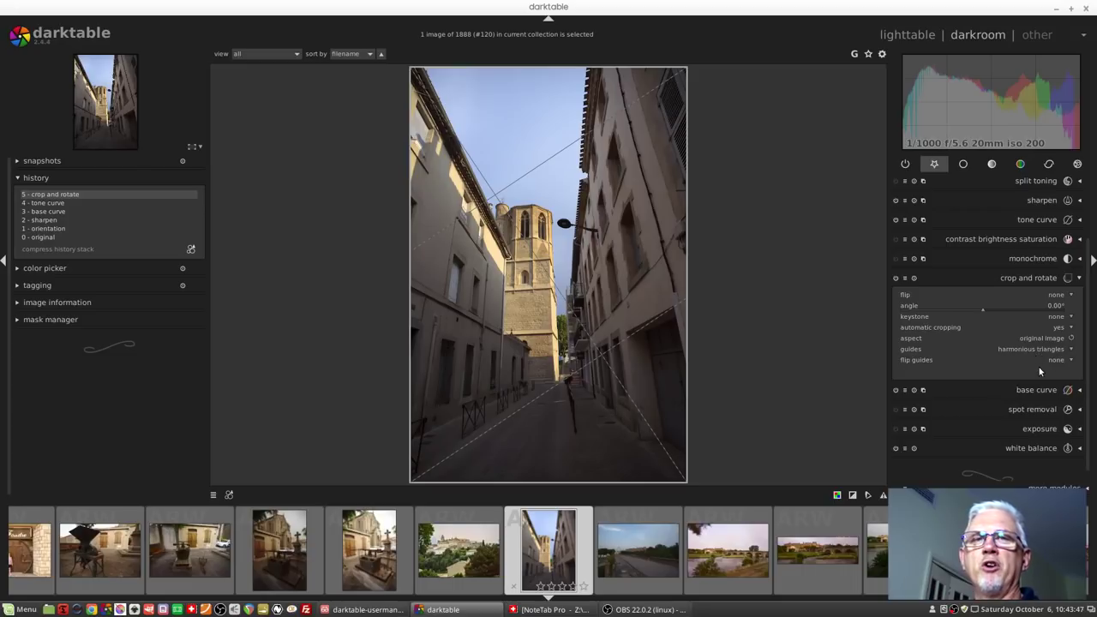
click(1058, 363)
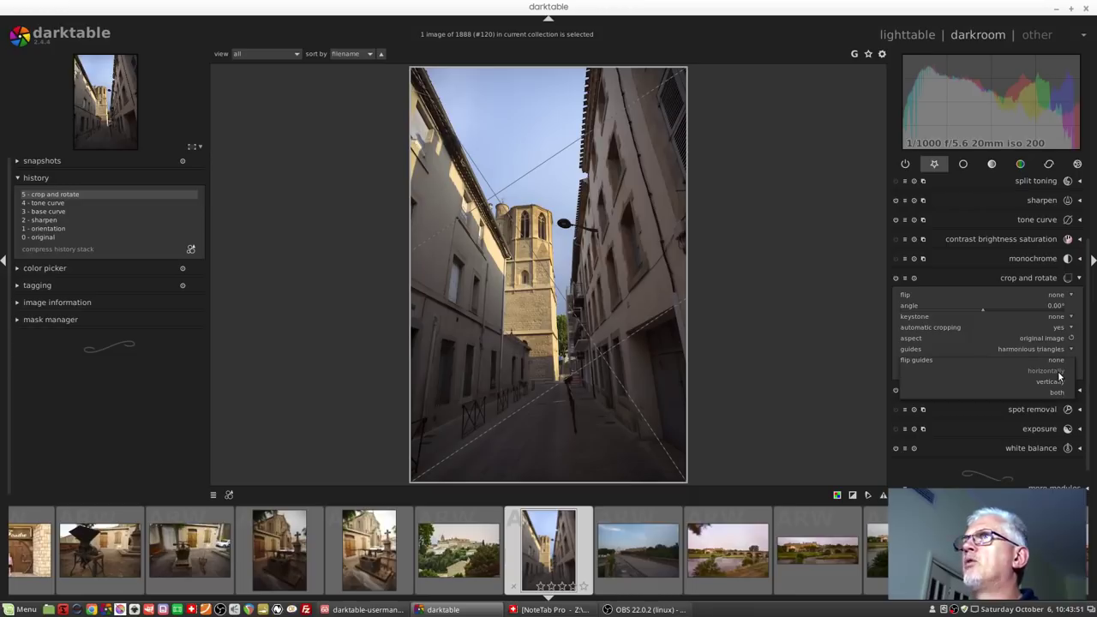
click(1060, 372)
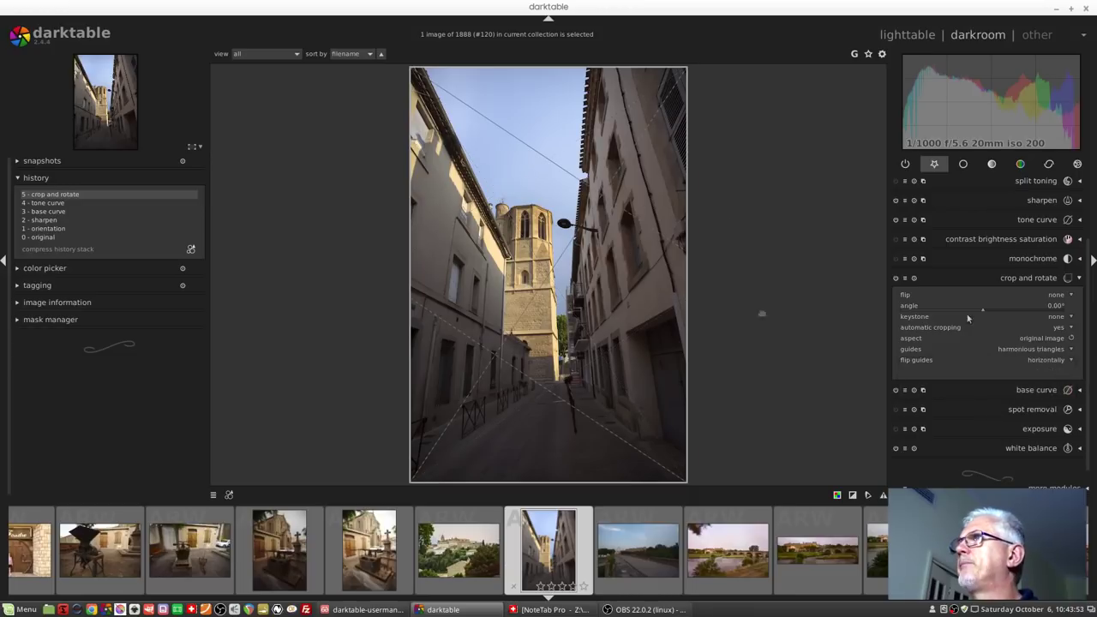
click(1060, 361)
click(1059, 377)
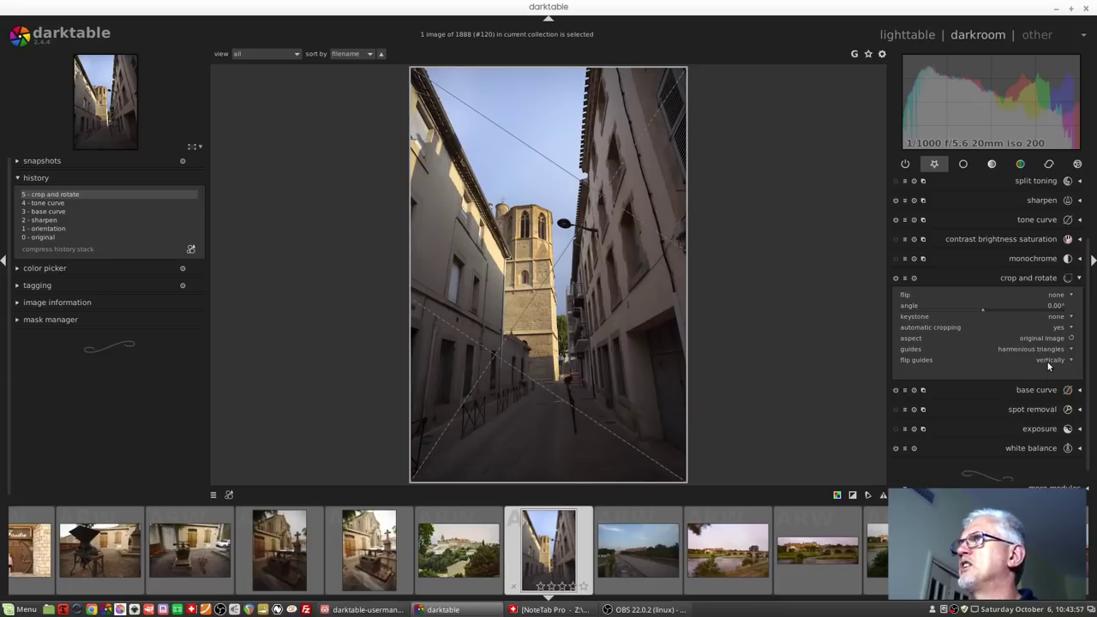
click(1048, 360)
click(1054, 372)
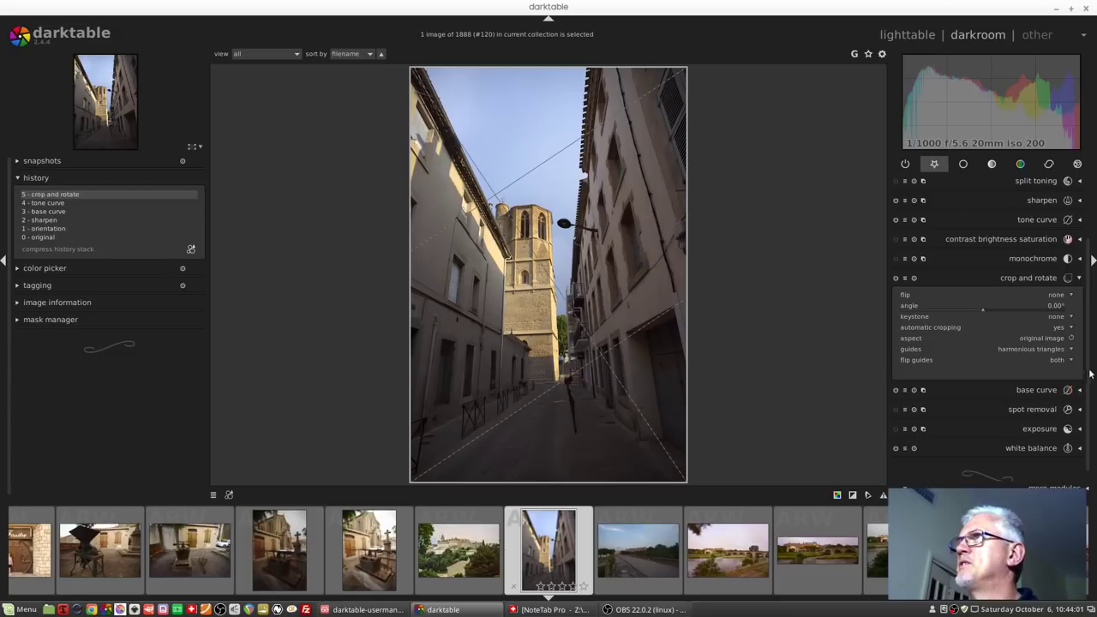
click(1059, 362)
click(1054, 330)
Set golden mean guides and cycle extra through golden sections, spiral sections, spiral and all.
click(1036, 349)
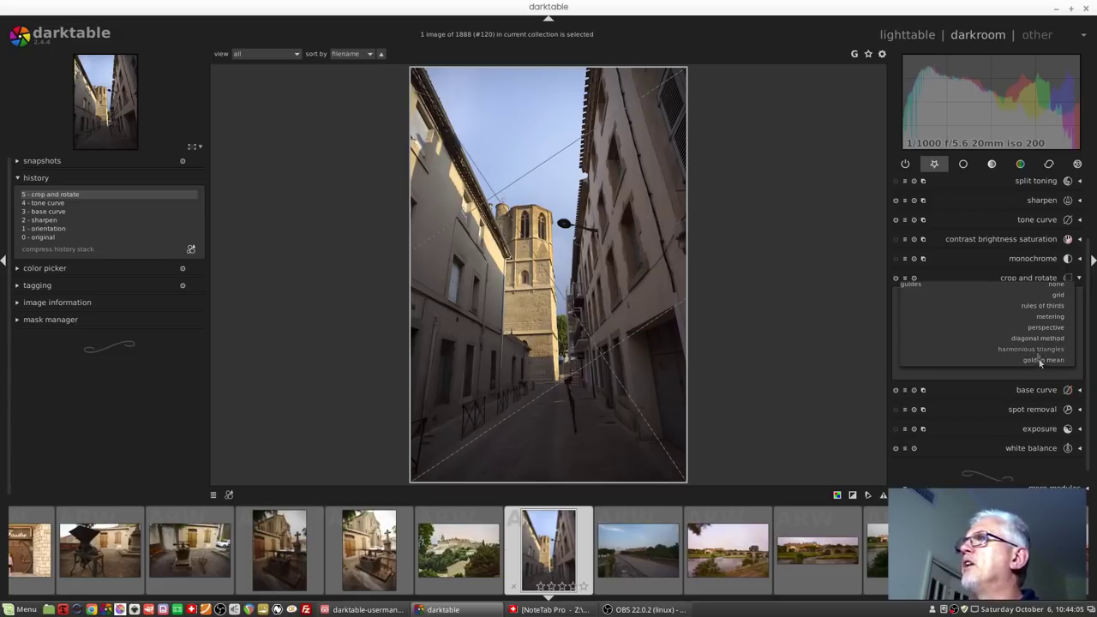
click(1039, 360)
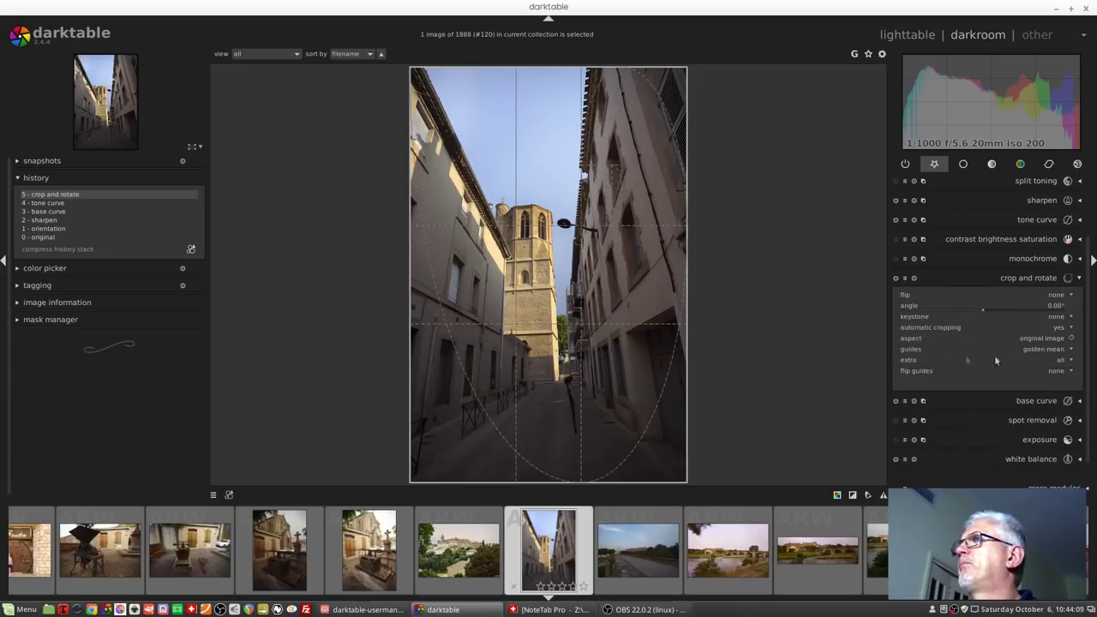
click(1062, 361)
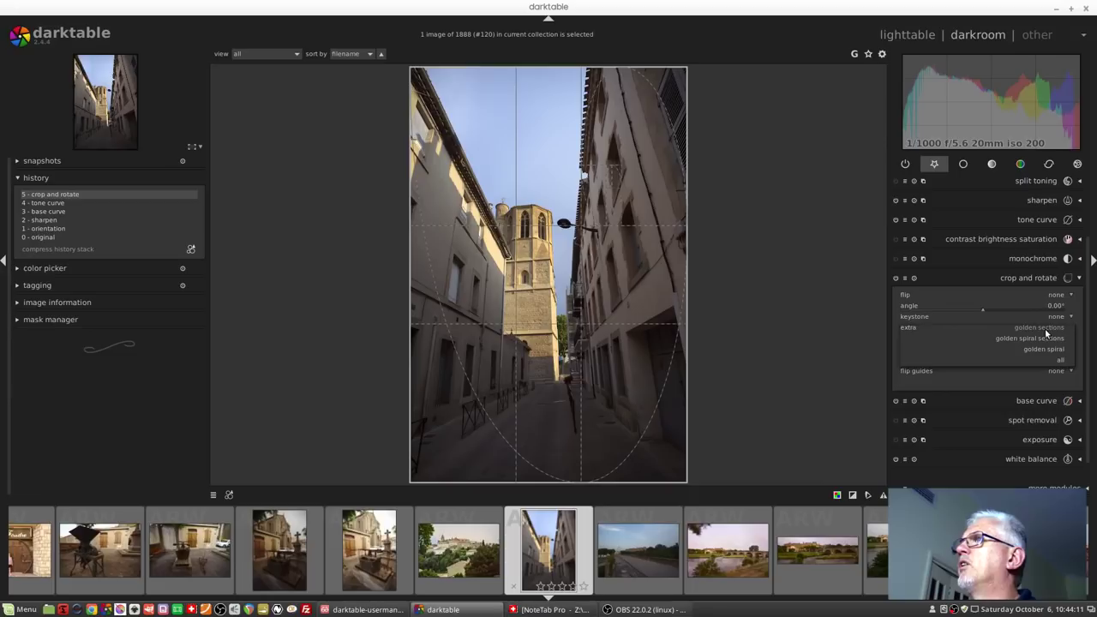
click(1049, 330)
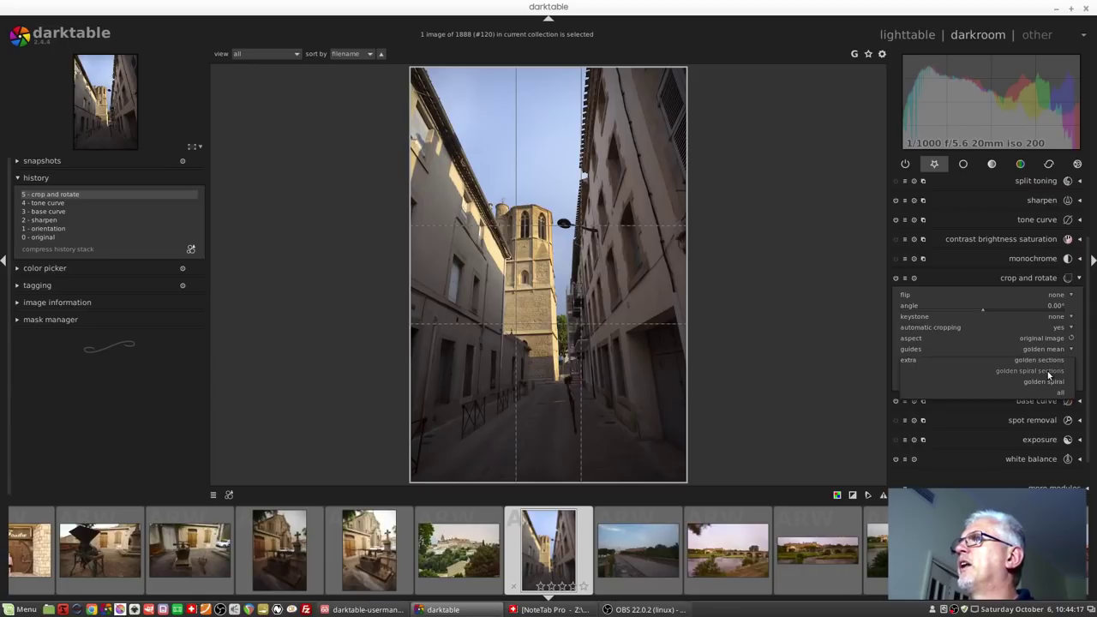
click(1047, 375)
click(1048, 375)
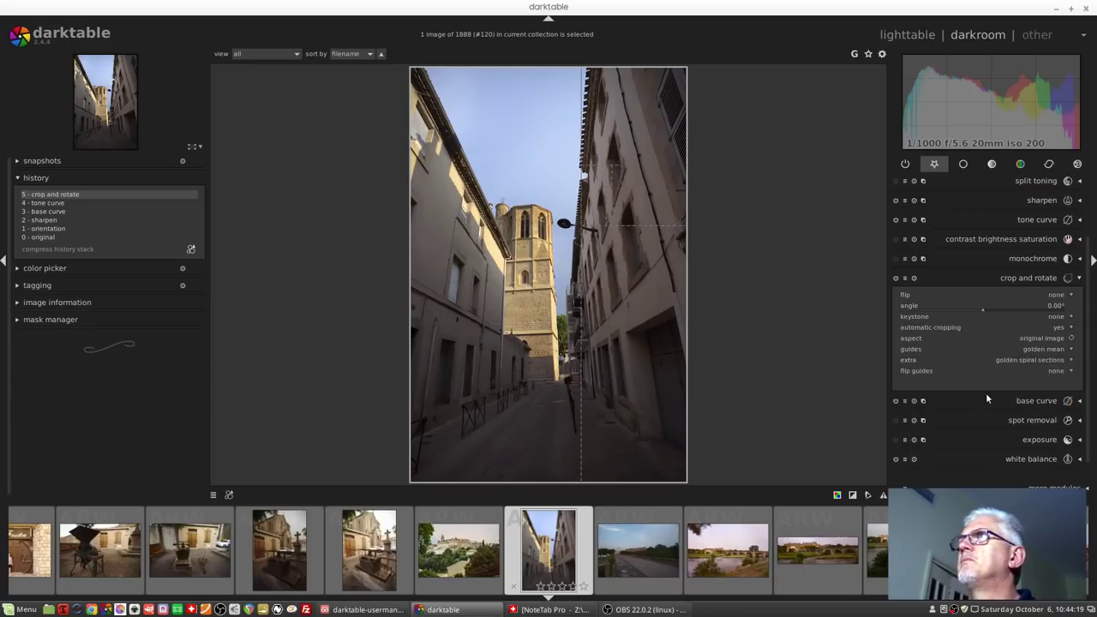
scroll(528, 165, up, 3)
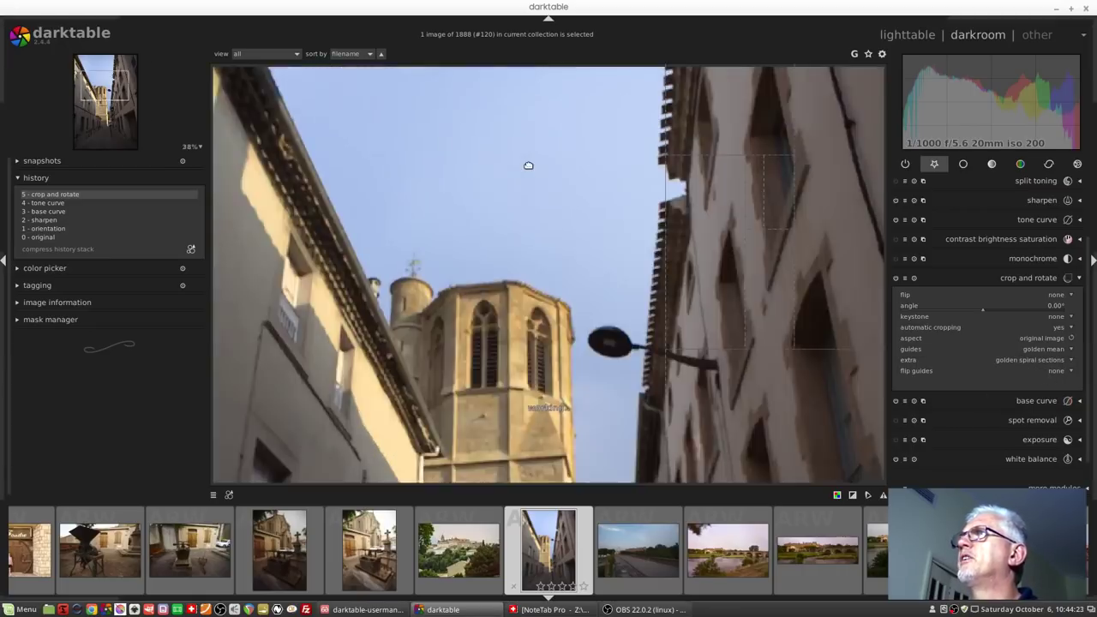
scroll(839, 235, down, 3)
click(1039, 371)
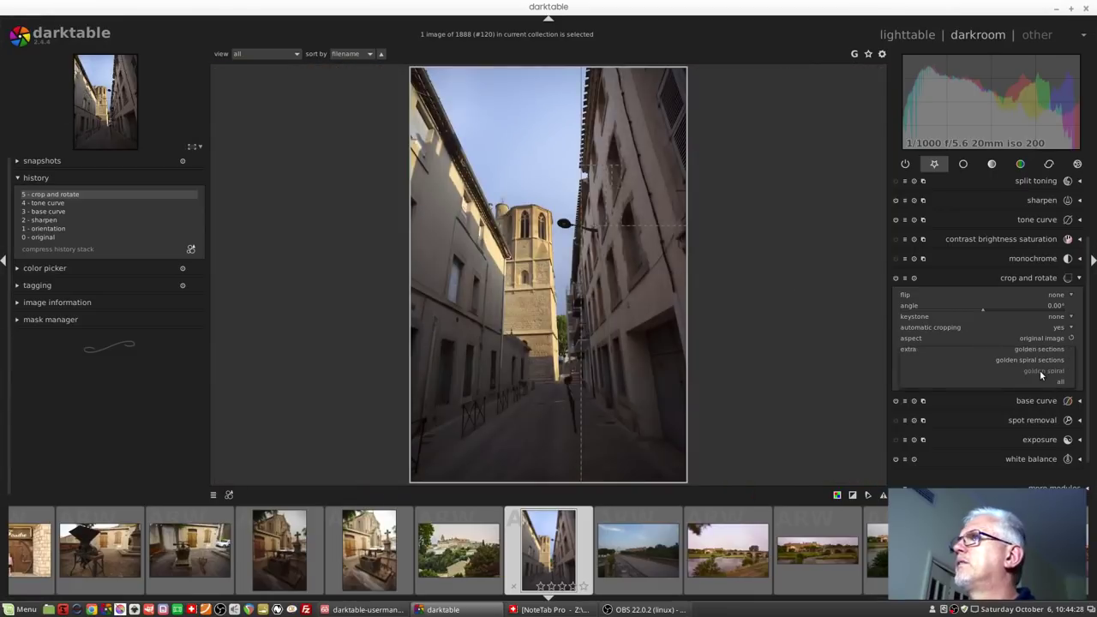
click(1039, 370)
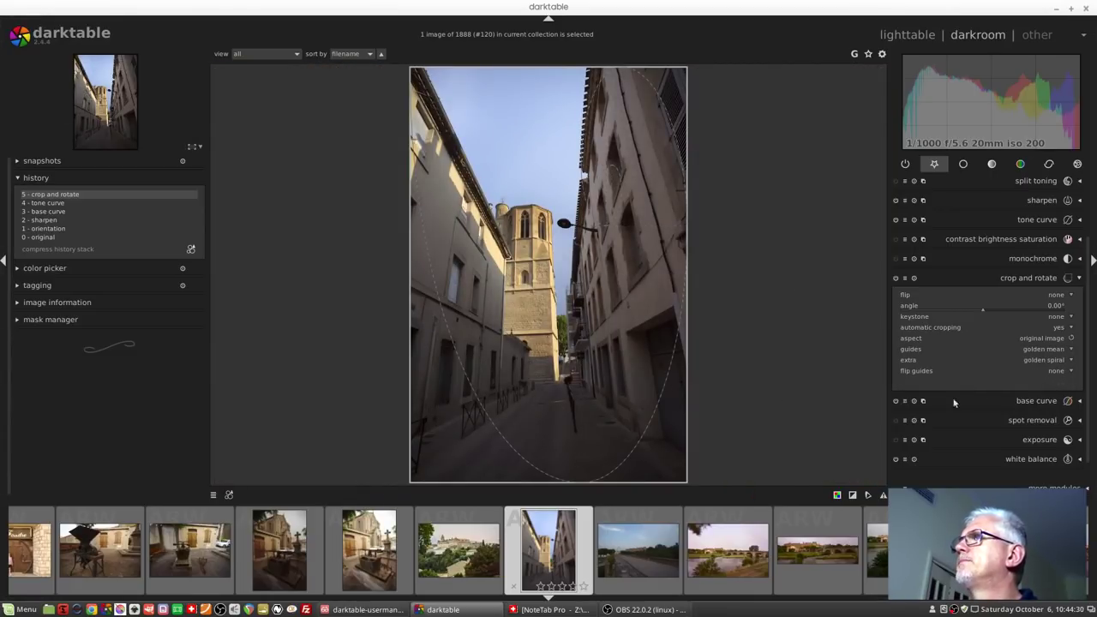
click(1047, 361)
click(1059, 371)
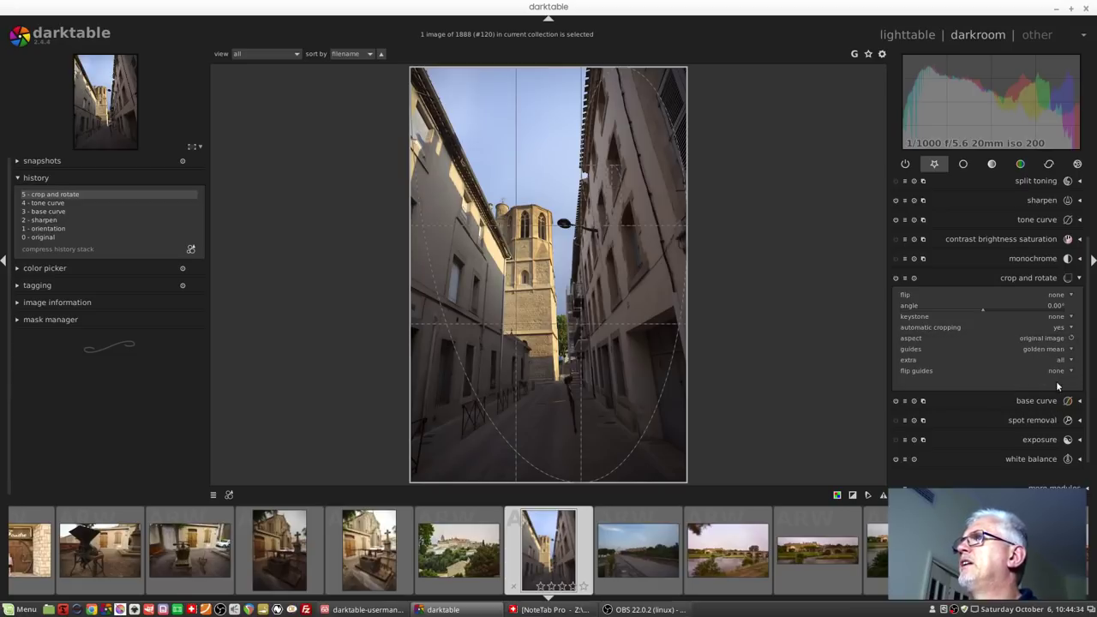
Flip the golden spiral horizontally then vertically, and finally set guides to none.
click(1054, 374)
click(1054, 382)
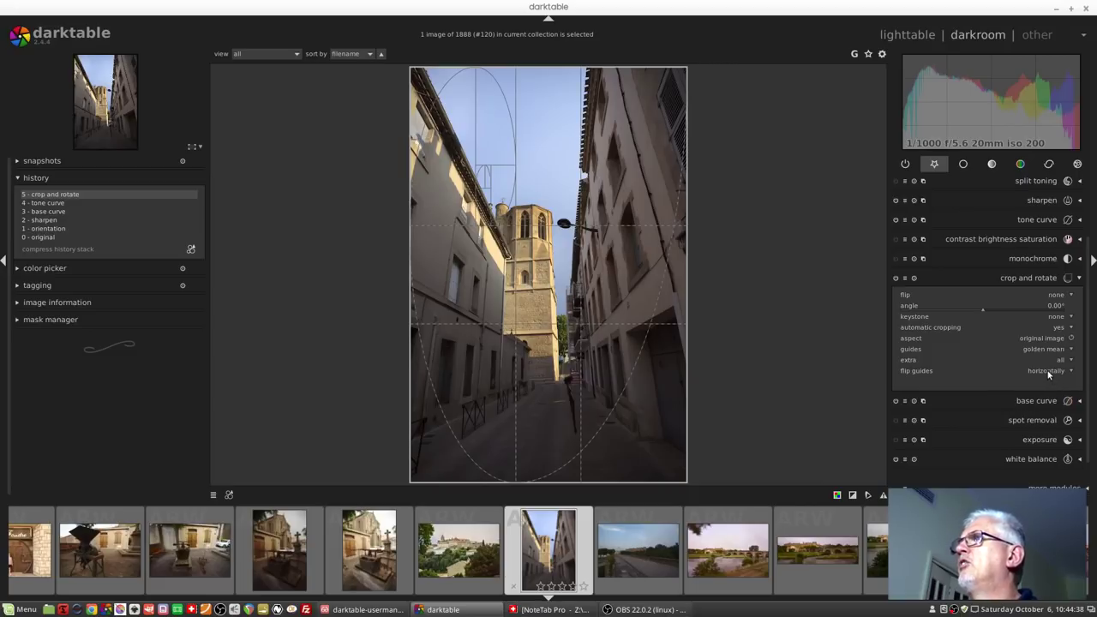
click(1046, 369)
click(1060, 388)
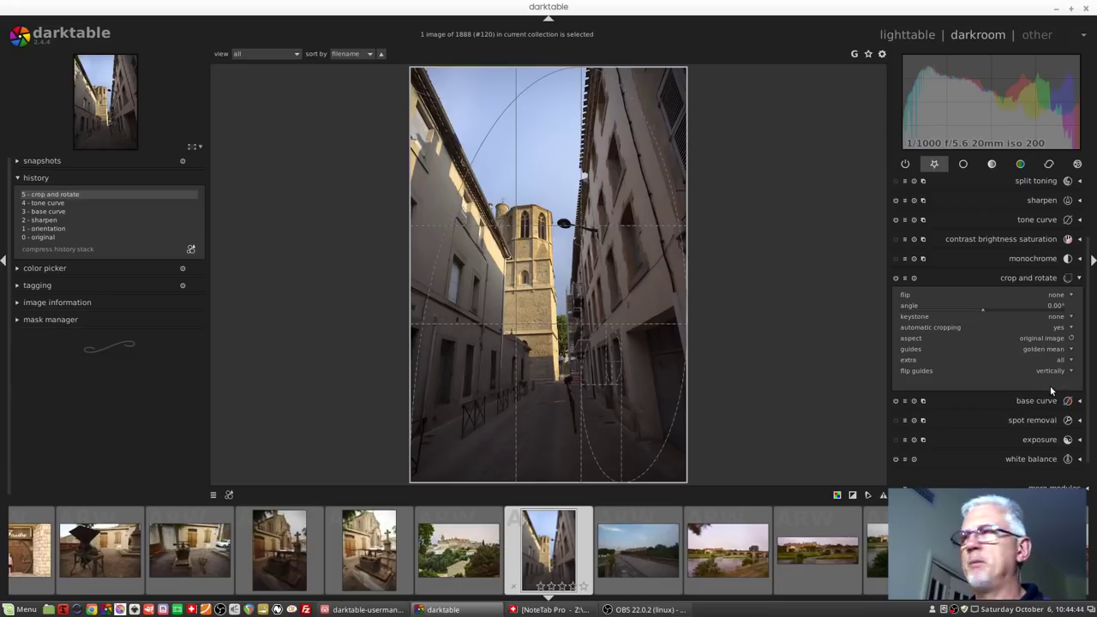
click(1056, 349)
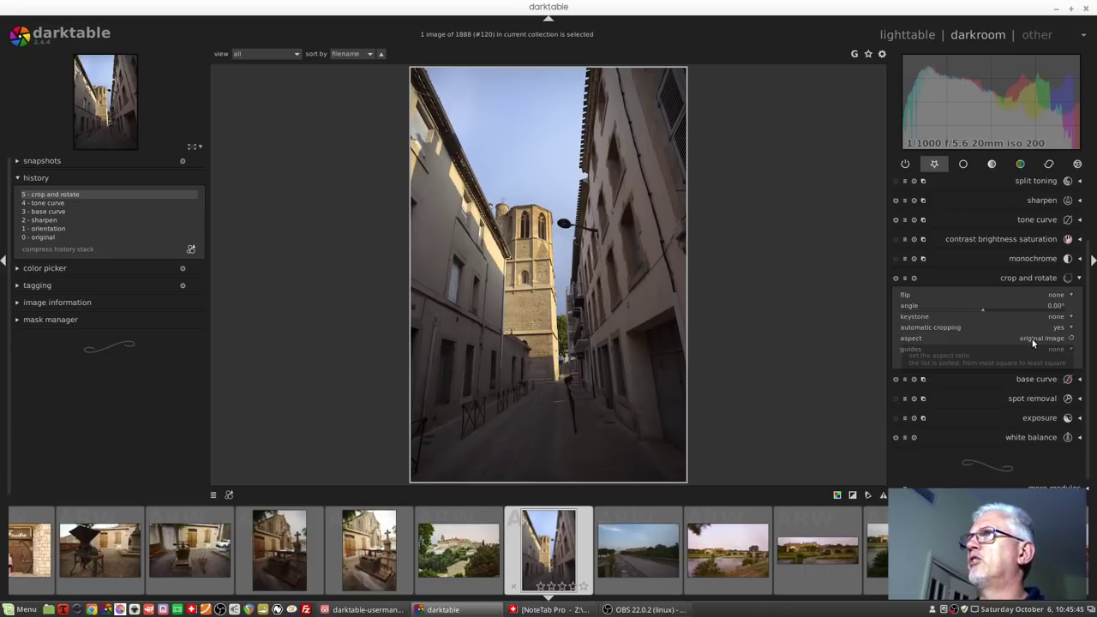
Drop down the aspect list in the crop and rotate module.
click(1034, 341)
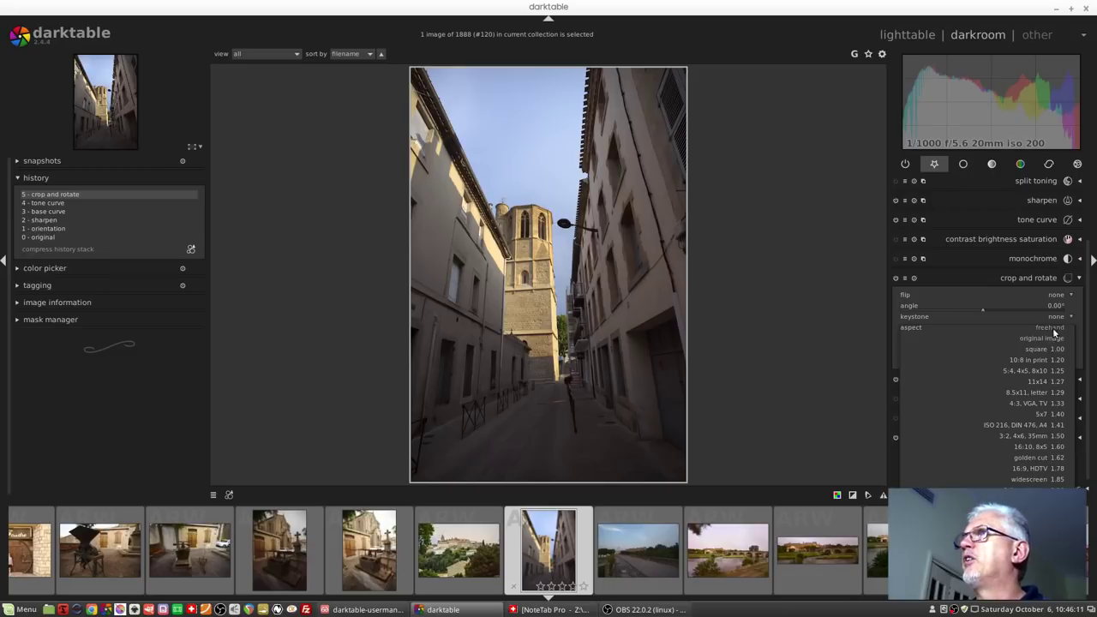
After a trial crop and reset, set aspect to 16:9 HDTV with a landscape frame.
drag(685, 331, 465, 349)
double_click(480, 380)
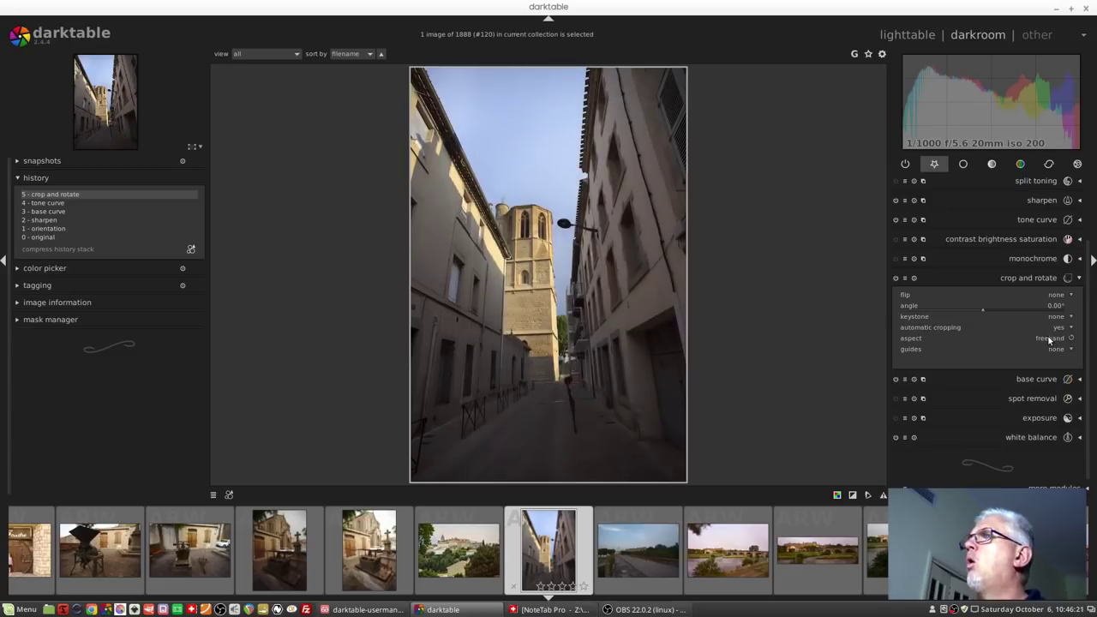
click(1047, 336)
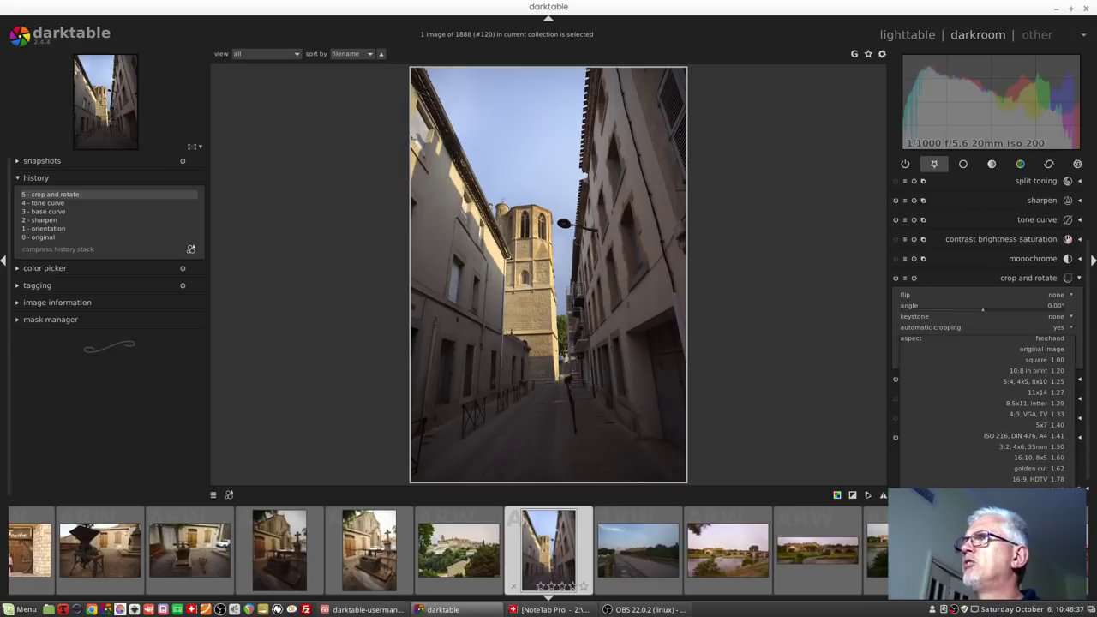
click(1026, 481)
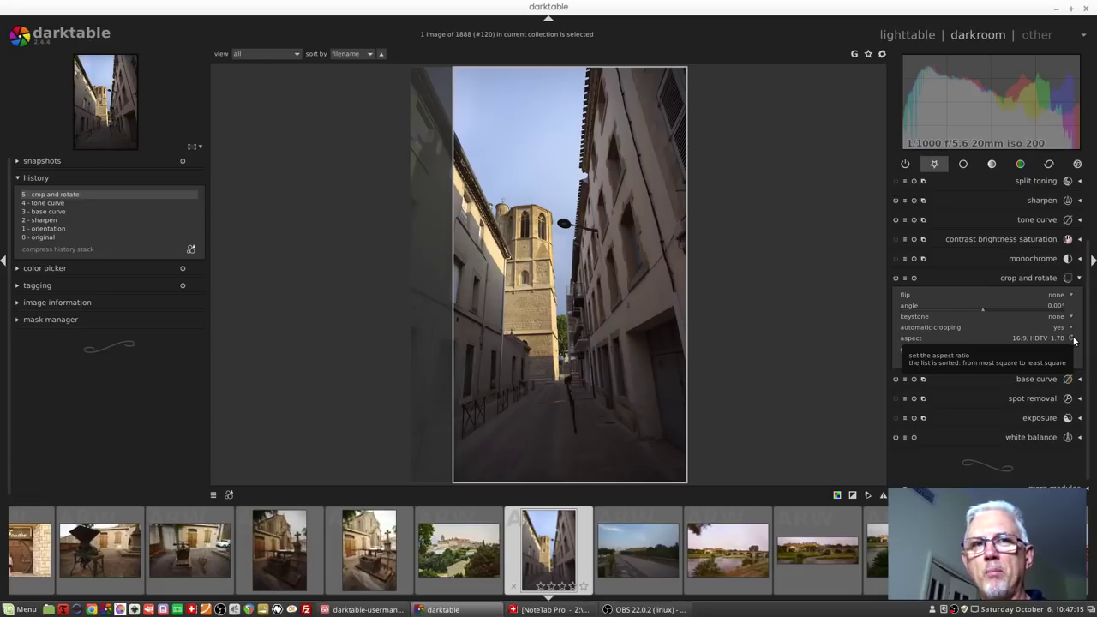
click(1072, 340)
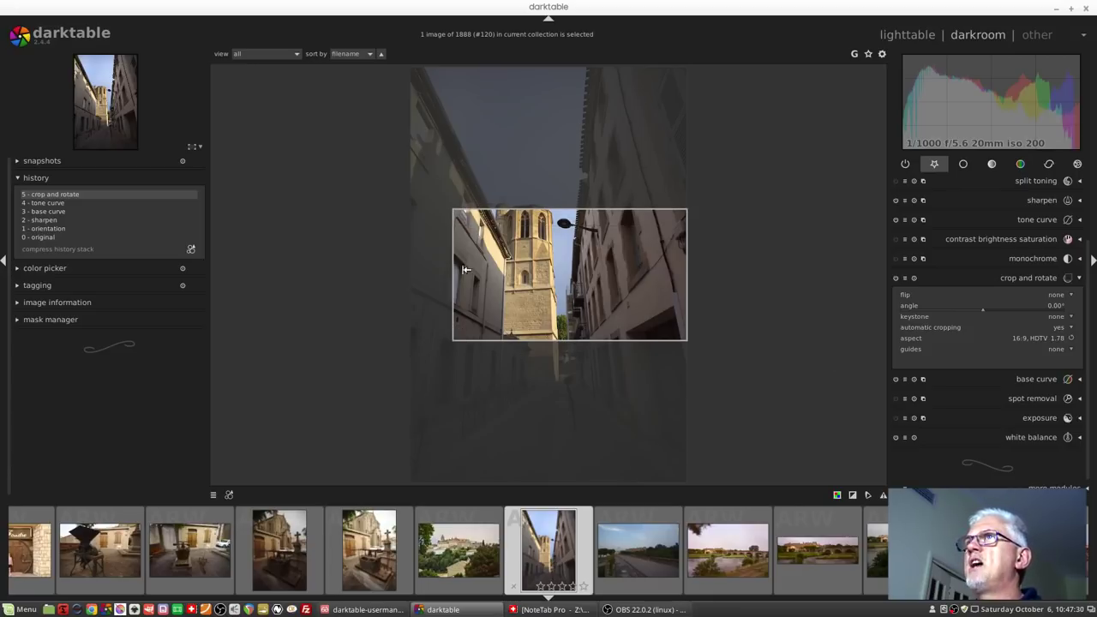
Switch the crop to portrait and drag its edges and corner around the tower and left buildings.
click(1072, 338)
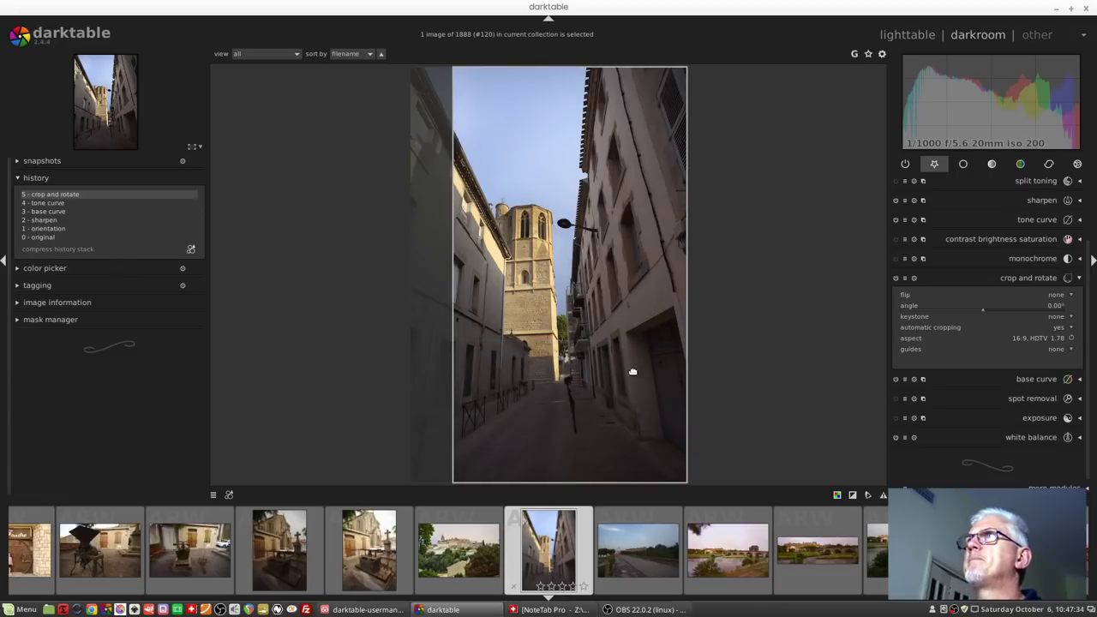
drag(632, 372, 598, 375)
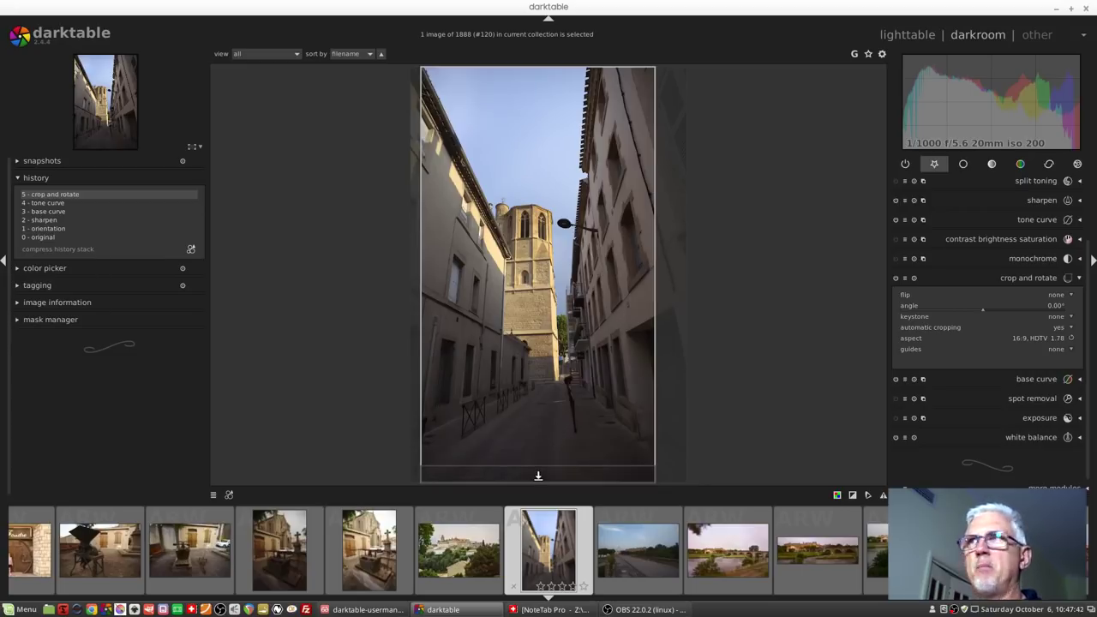
drag(538, 471, 574, 463)
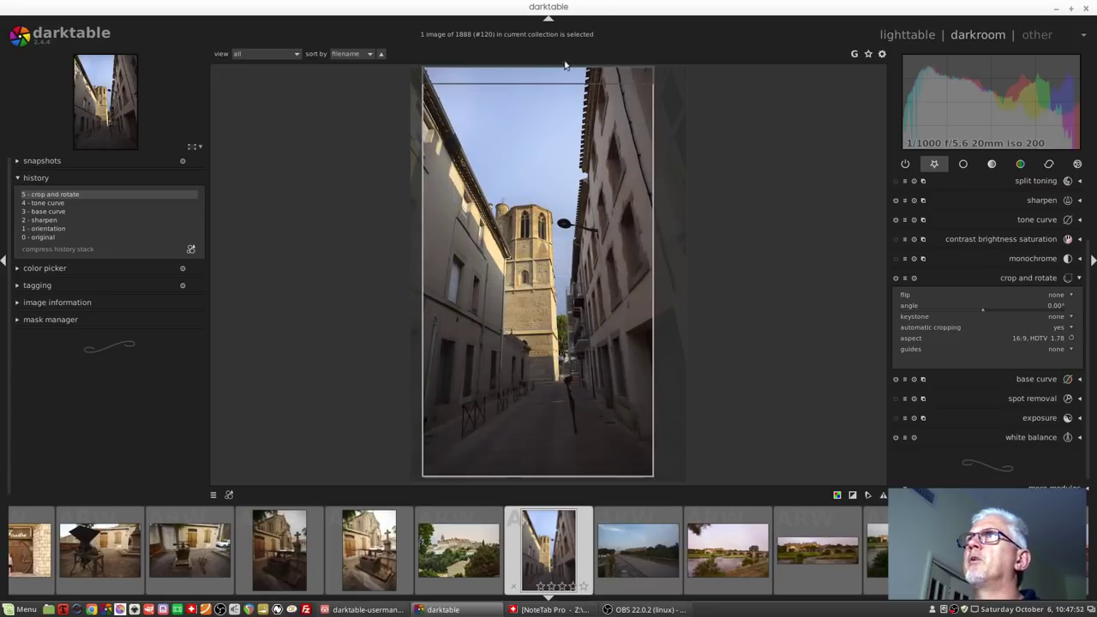
mouse_move(557, 80)
mouse_down()
mouse_move(549, 244)
mouse_move(538, 85)
mouse_up()
drag(640, 271, 626, 324)
mouse_move(437, 319)
mouse_down()
mouse_move(531, 322)
mouse_move(443, 326)
mouse_up()
mouse_move(559, 313)
mouse_down()
mouse_move(545, 276)
mouse_move(529, 318)
mouse_move(602, 342)
mouse_move(593, 292)
mouse_move(541, 304)
mouse_move(552, 307)
mouse_up()
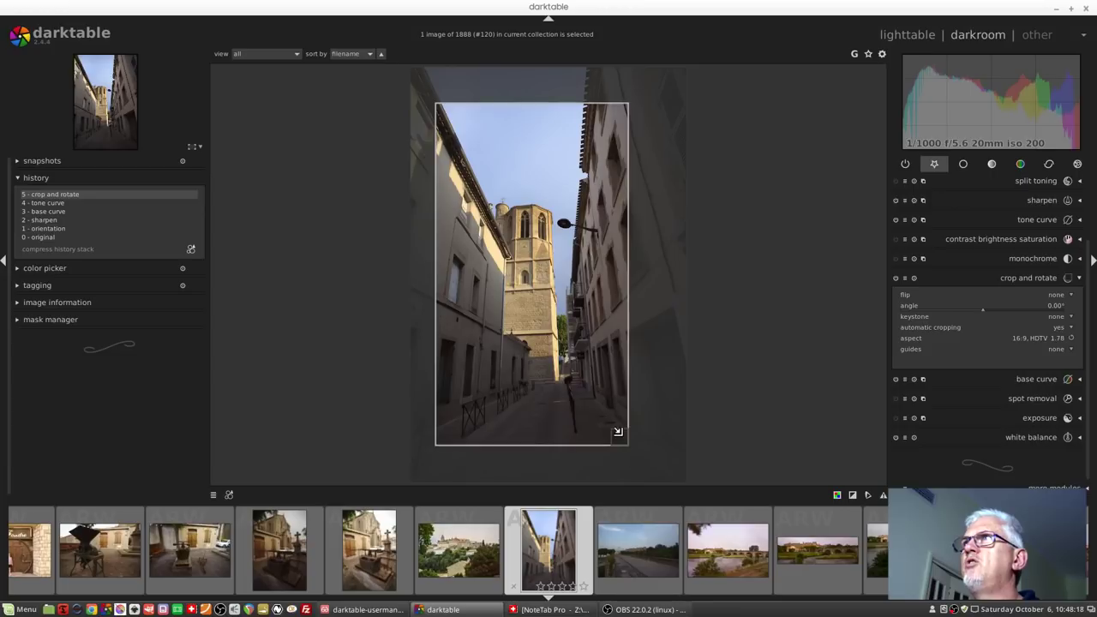
mouse_move(619, 433)
mouse_down()
mouse_move(518, 268)
mouse_move(603, 334)
mouse_move(631, 402)
mouse_move(578, 321)
mouse_move(603, 385)
mouse_move(570, 331)
mouse_up()
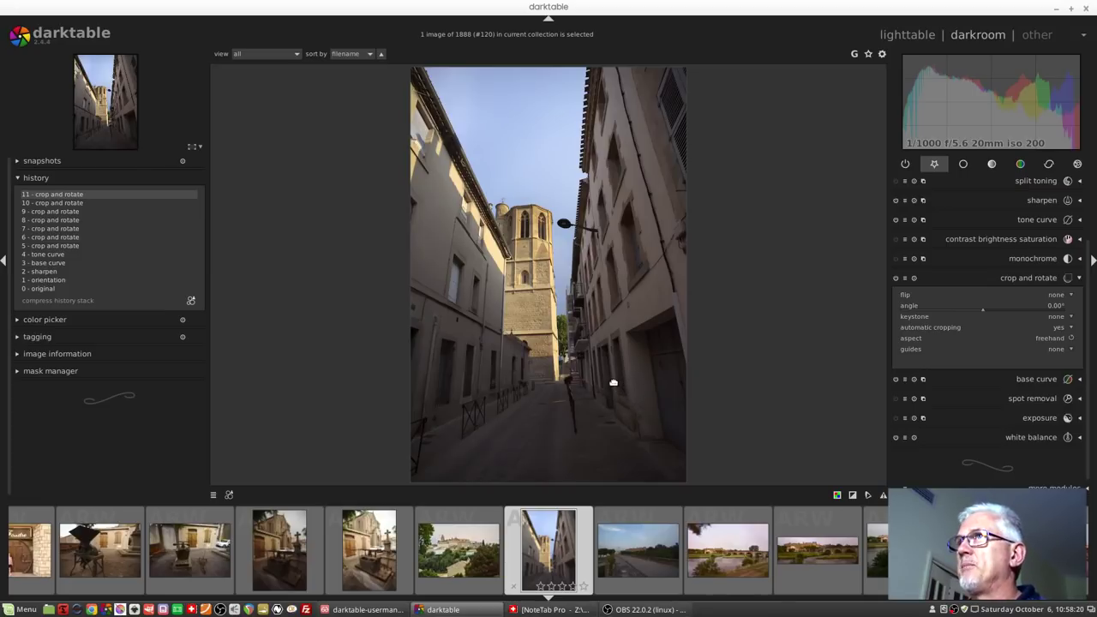
Set keystone to vertical and lay both guides along the leaning building edges on each side.
click(1054, 319)
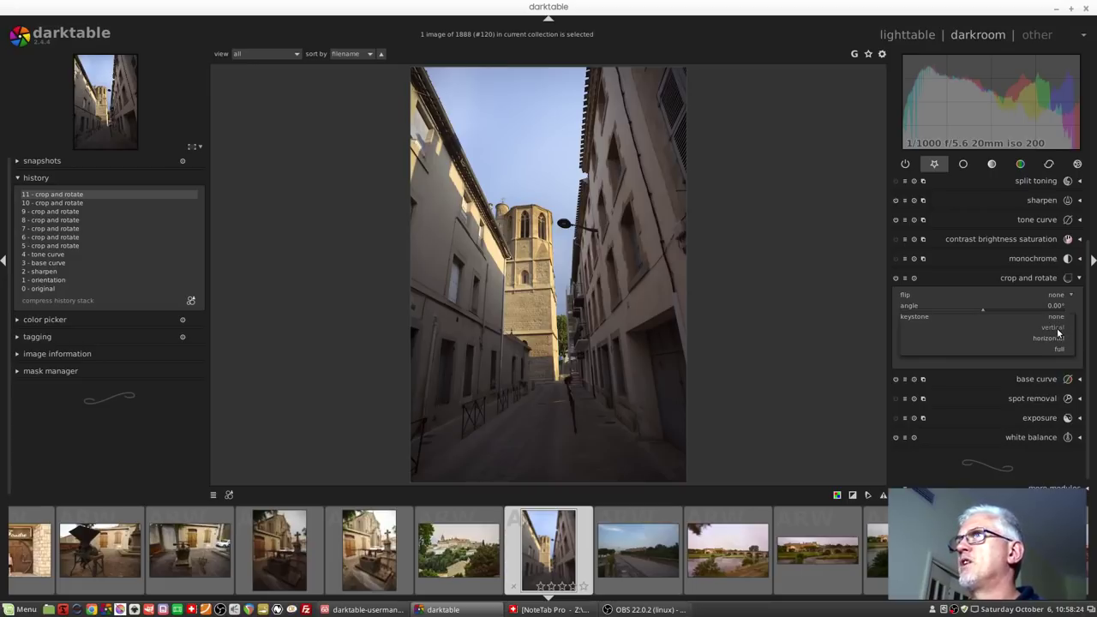
click(1056, 329)
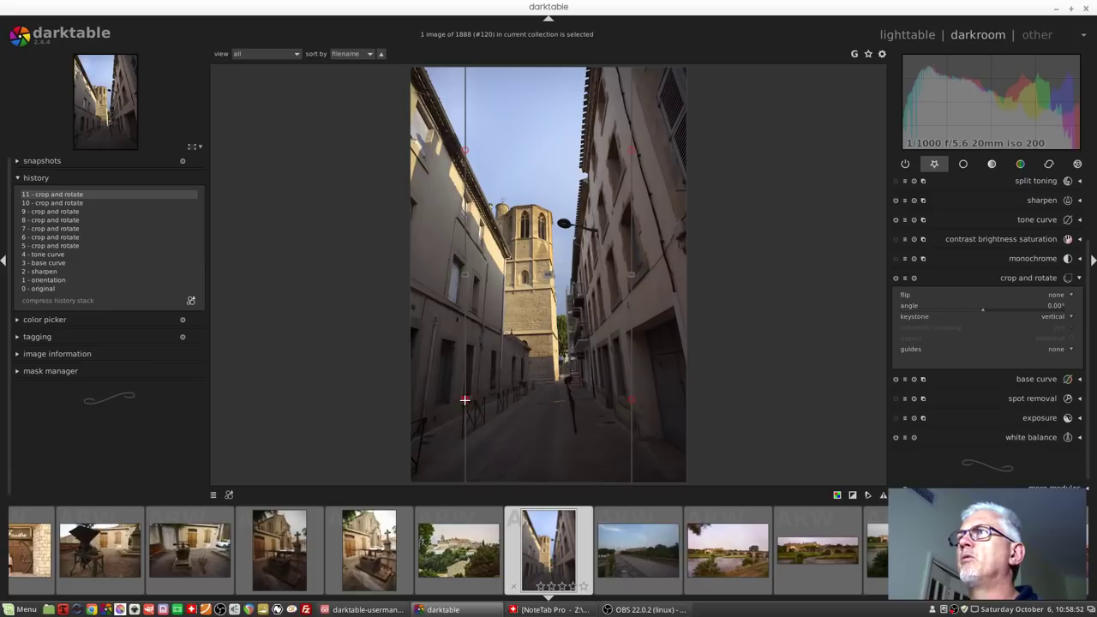
drag(465, 399, 439, 368)
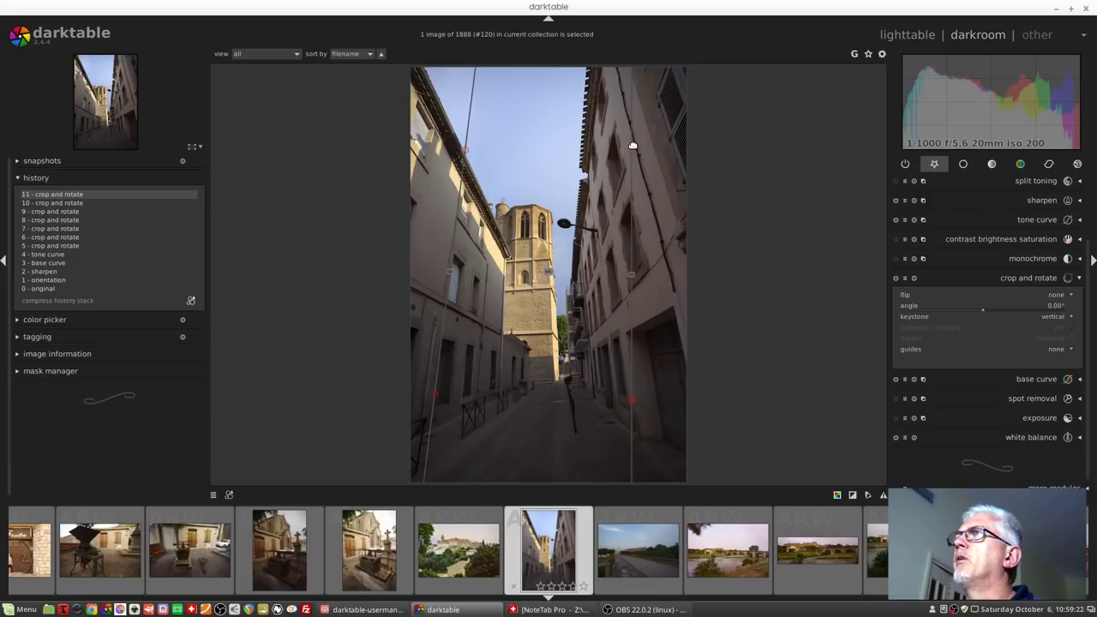
drag(632, 149, 609, 168)
drag(631, 399, 647, 378)
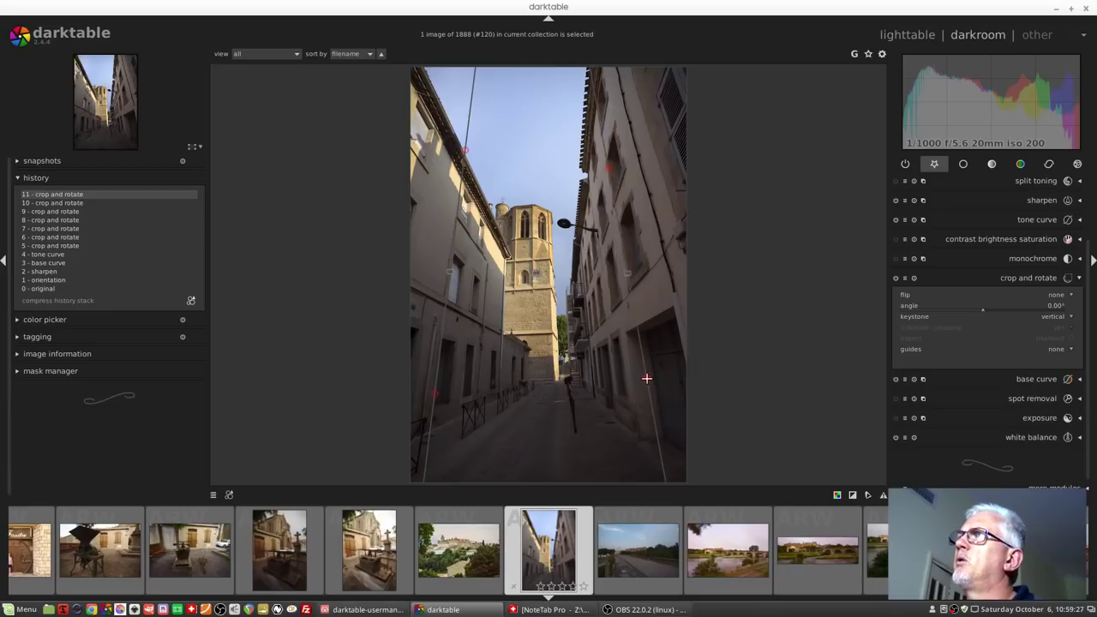
Apply the vertical keystone, then crop in right, left, bottom and top to drop black wedges and sky.
click(535, 274)
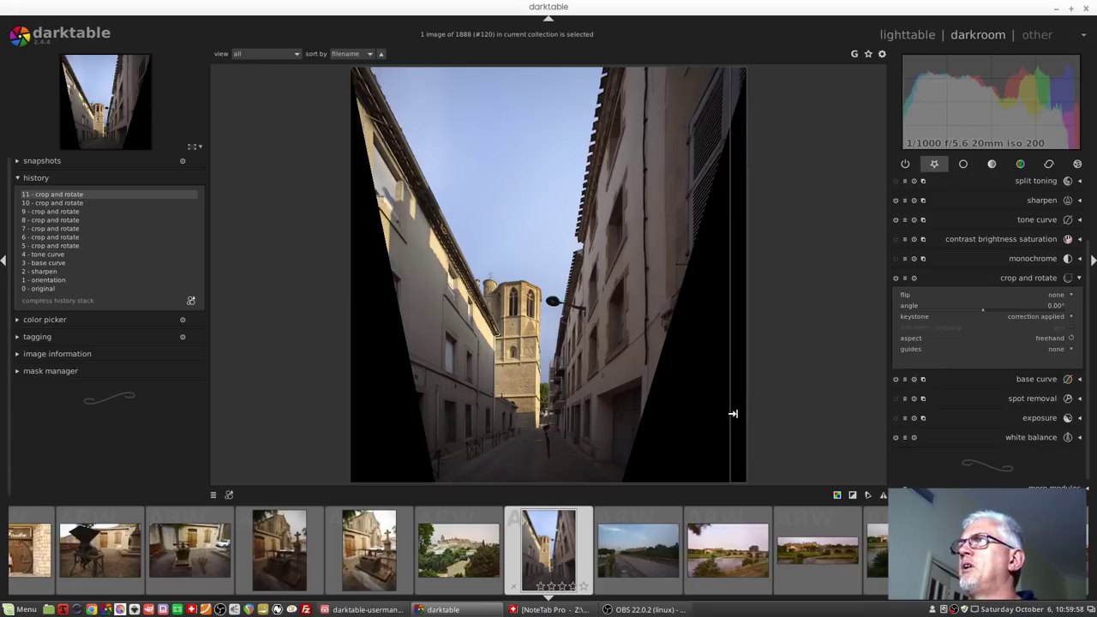
drag(733, 414, 602, 397)
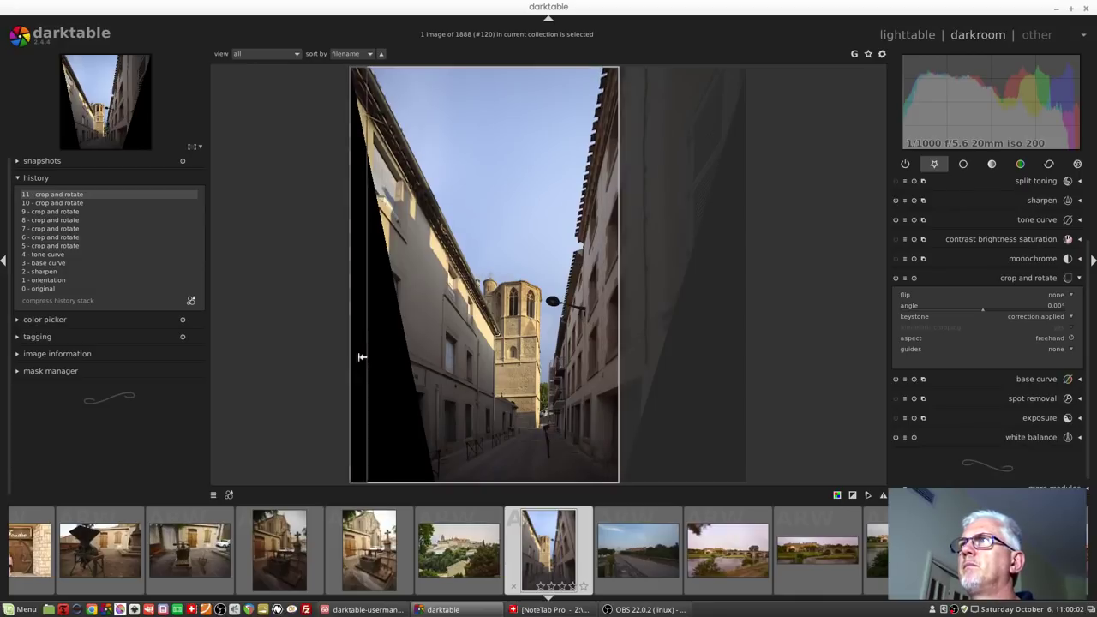
drag(360, 357, 474, 373)
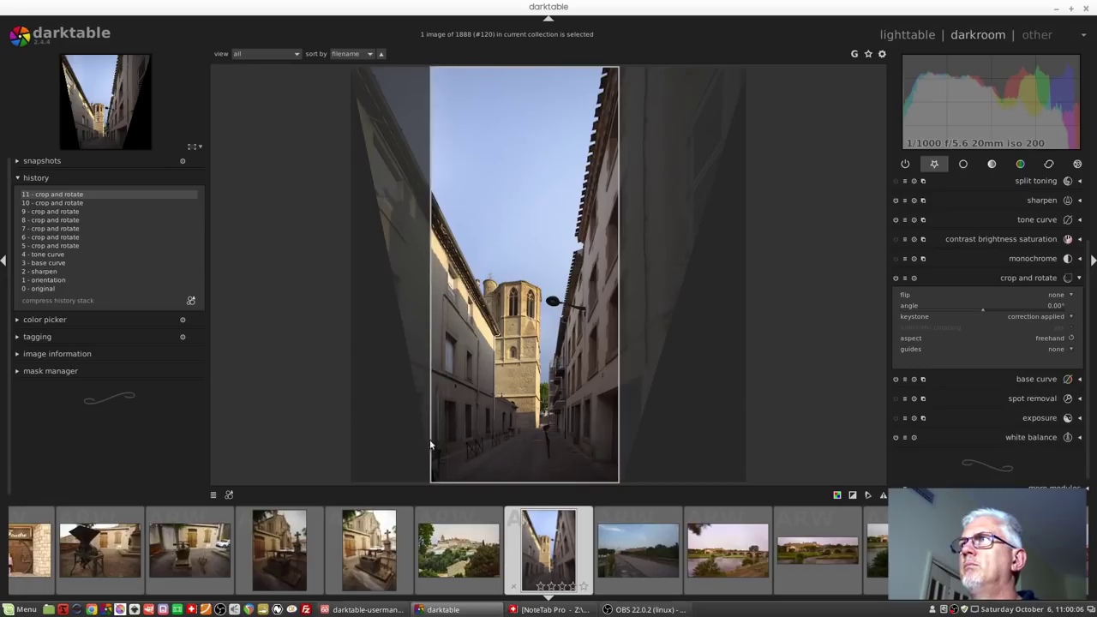
drag(431, 444, 438, 443)
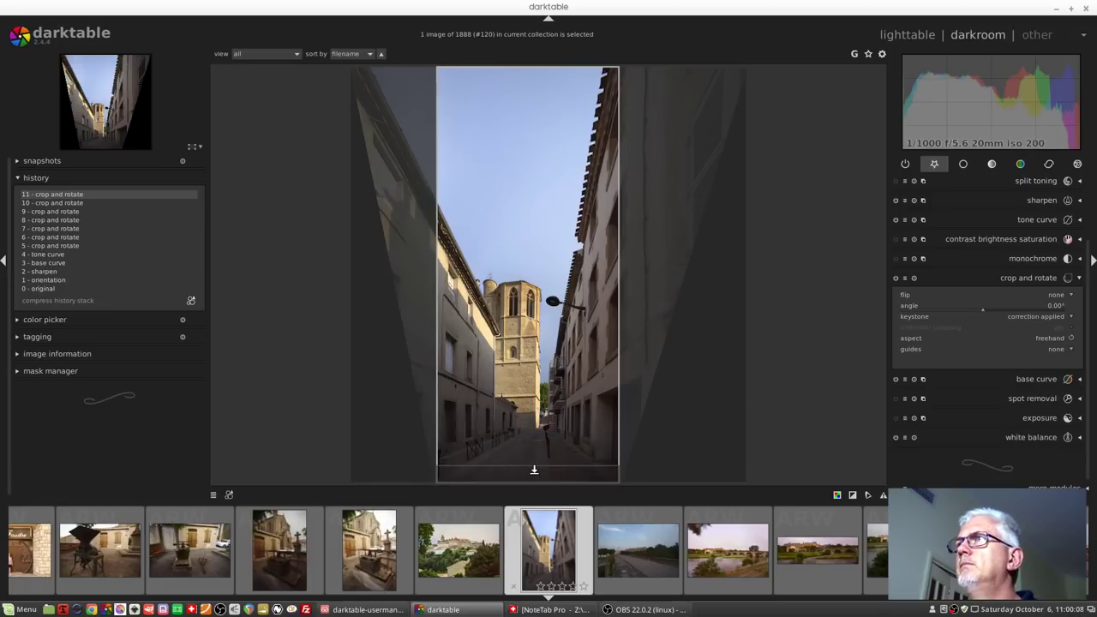
drag(534, 470, 537, 462)
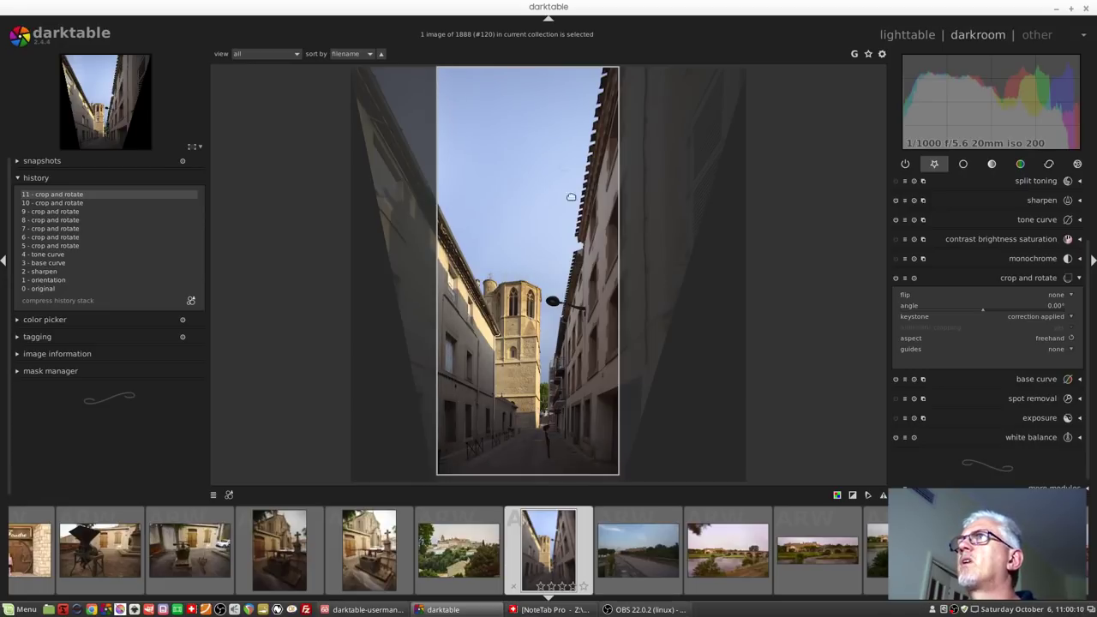
drag(537, 75, 514, 196)
Commit the crop and rotate changes on the keystone-corrected street photo.
double_click(538, 352)
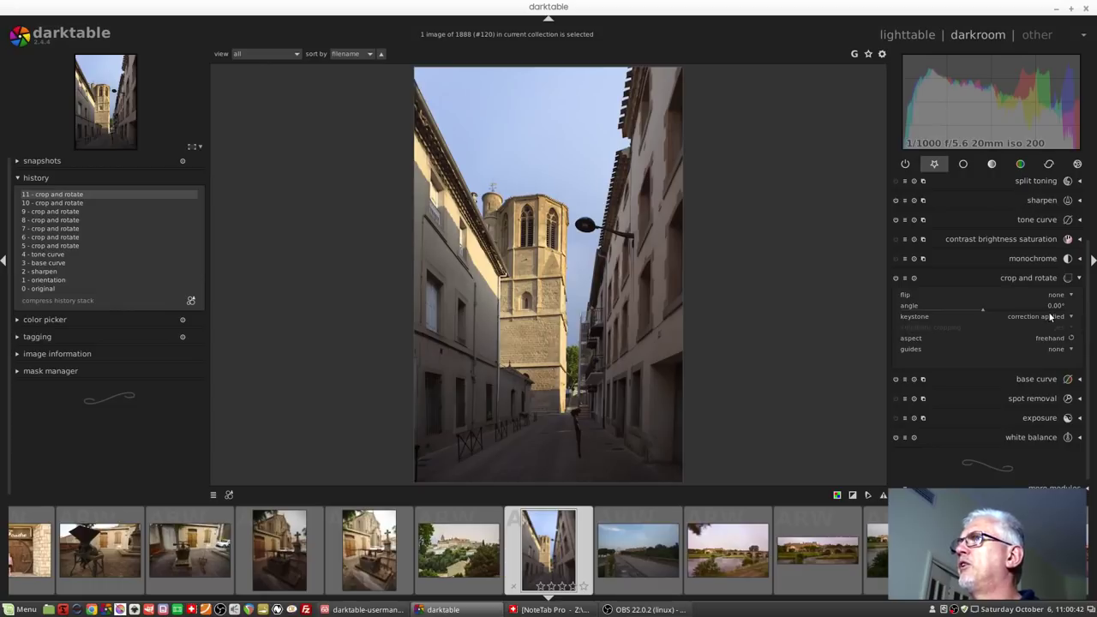
Reapply vertical keystone with both guides' lower ends shifted inward.
click(1054, 317)
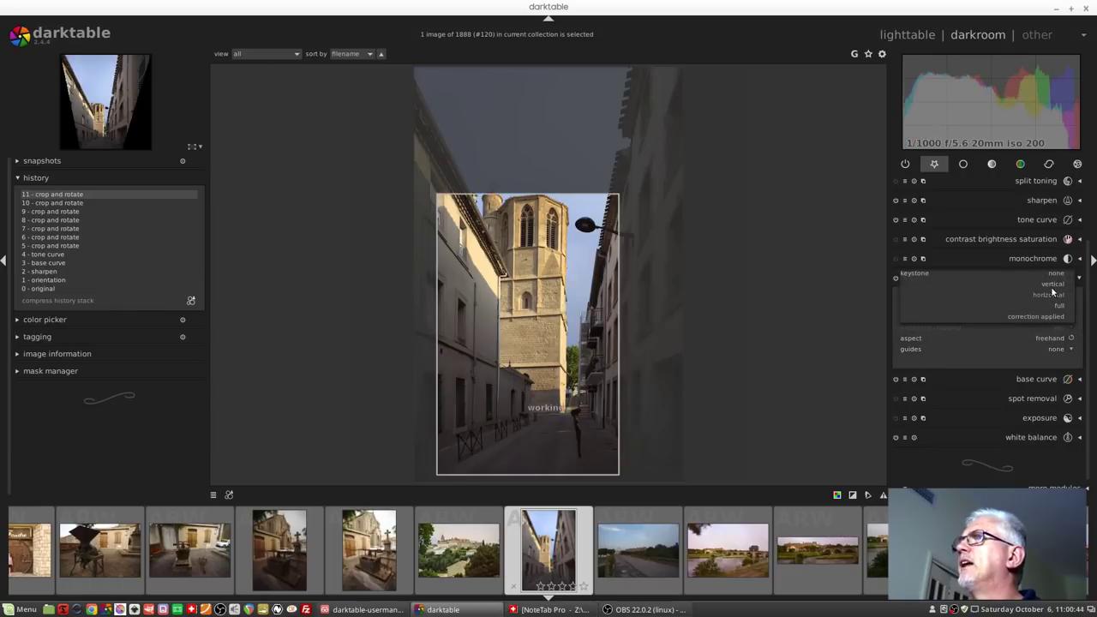
click(1052, 285)
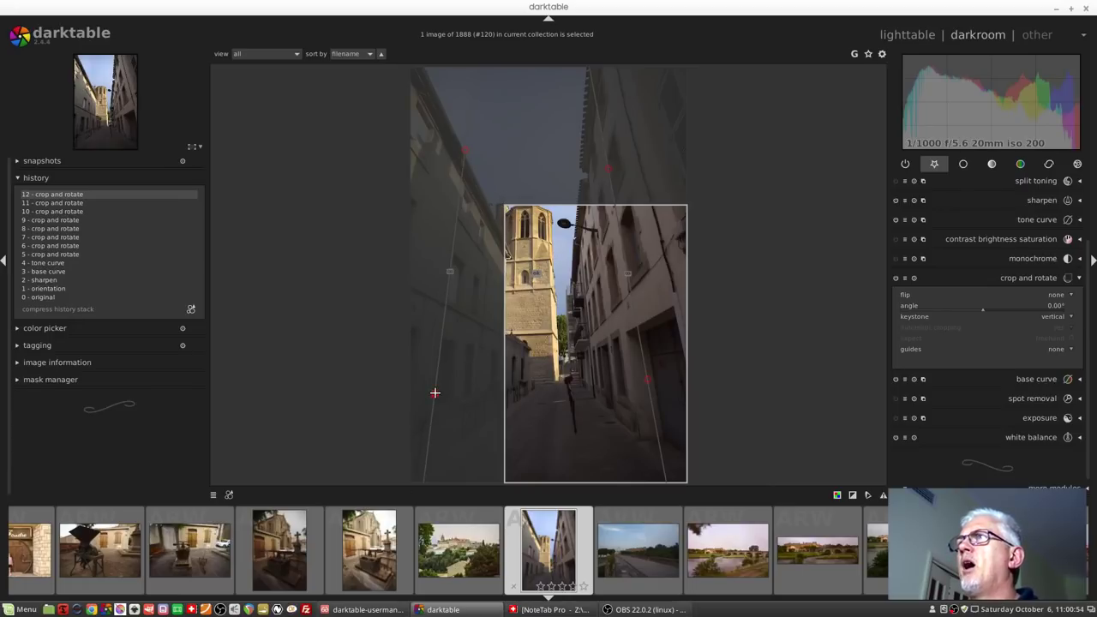
drag(437, 391, 444, 409)
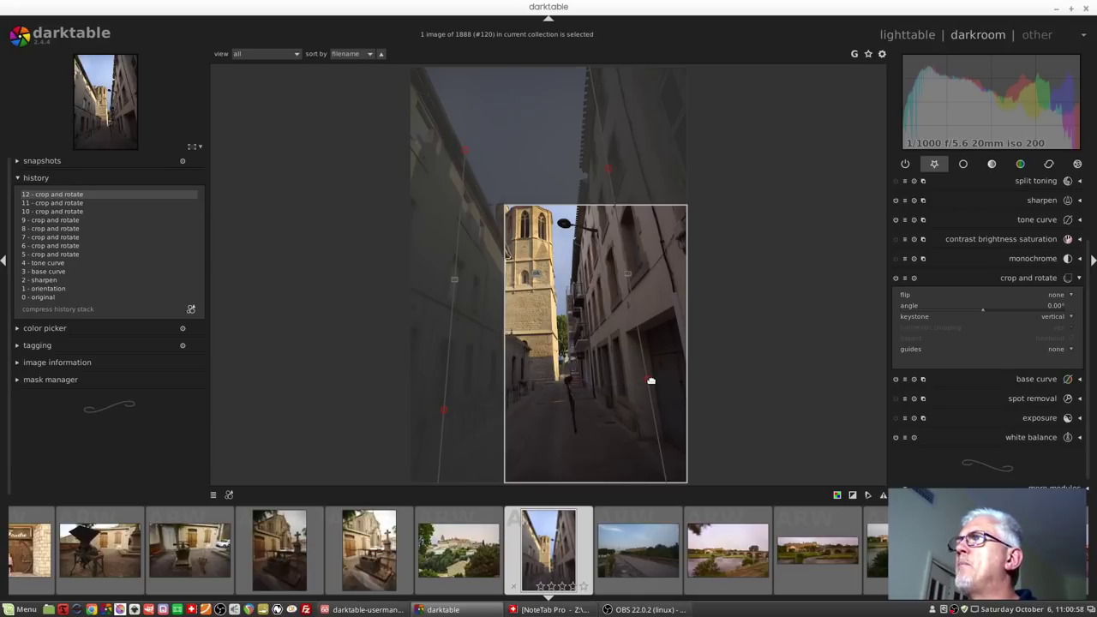
drag(649, 380, 634, 400)
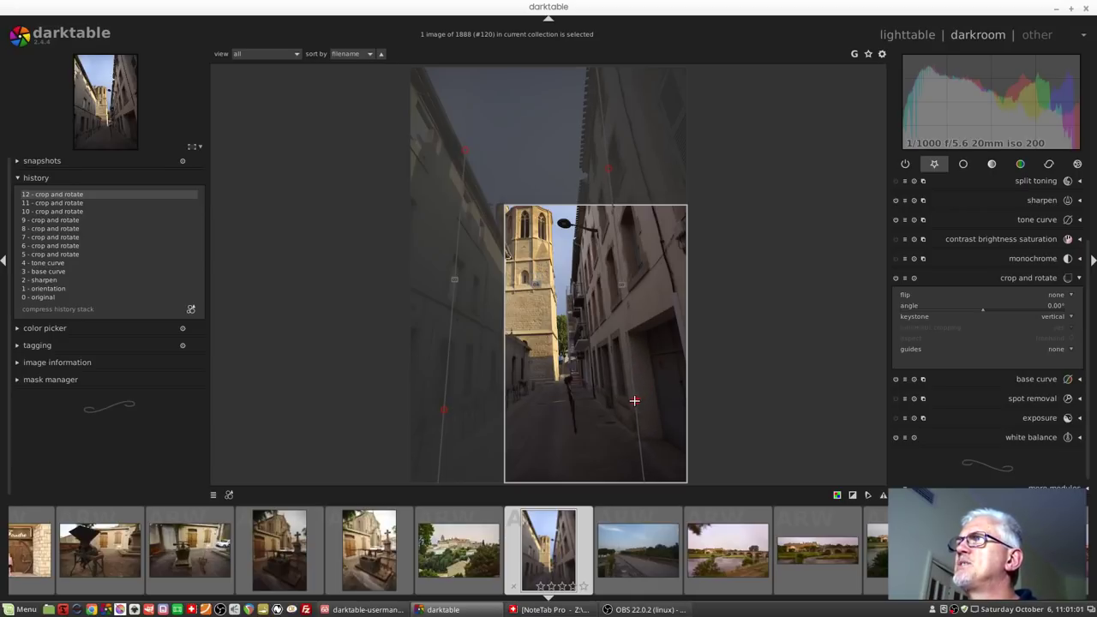
click(537, 284)
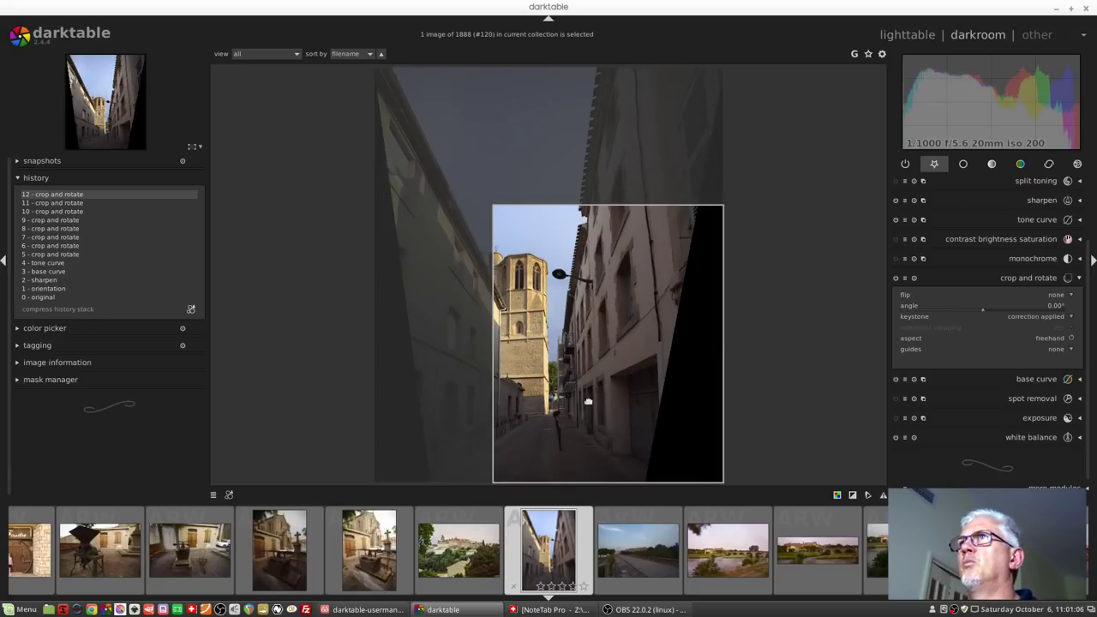
Reframe the crop over the tower, extend it down to the street, and trim both sides slightly.
drag(586, 393, 517, 282)
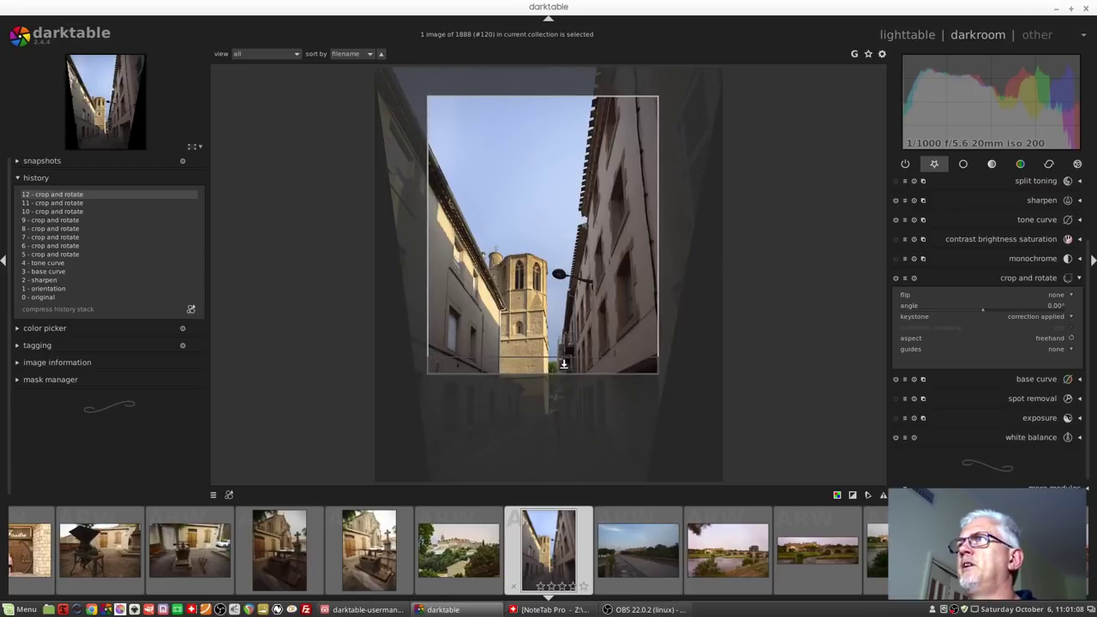
drag(564, 369, 544, 466)
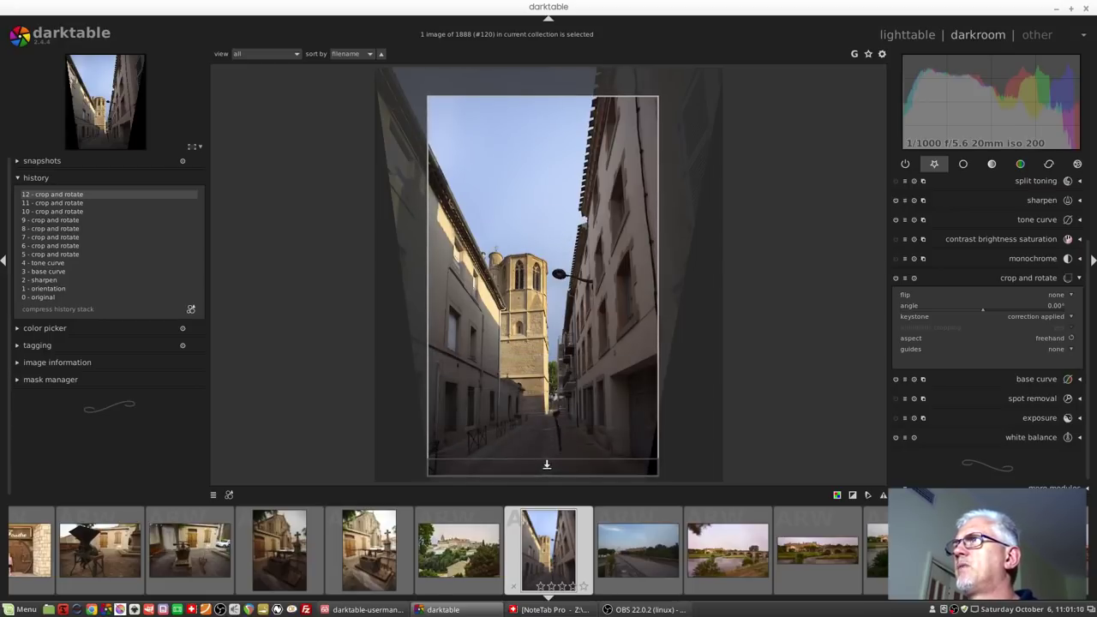
drag(646, 433, 632, 434)
drag(438, 445, 441, 445)
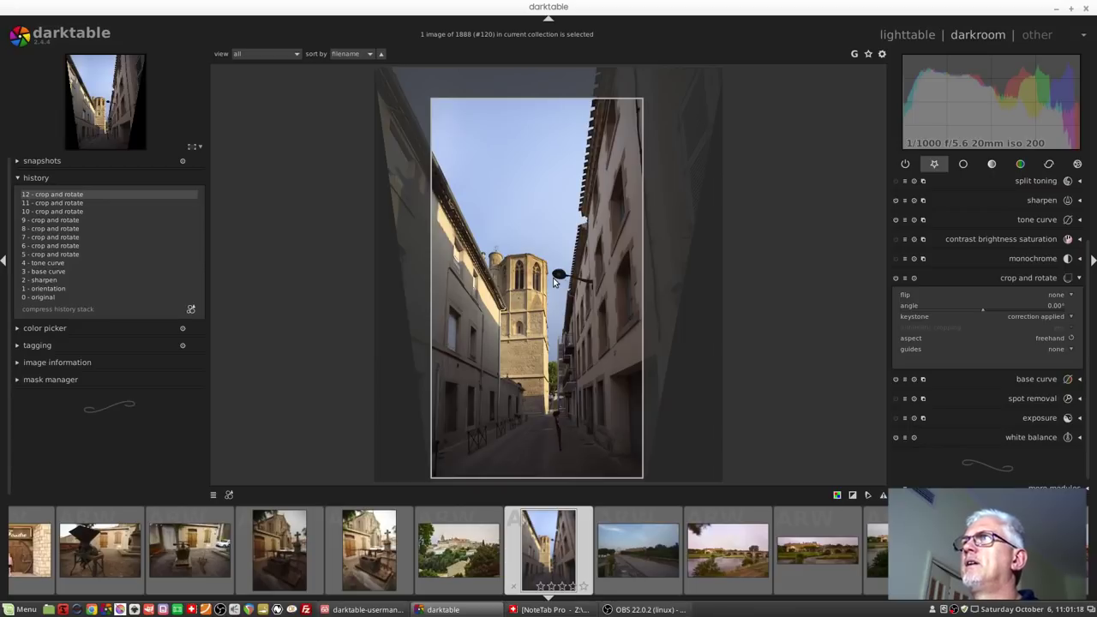
Commit the revised crop with Enter and leave crop and rotate.
key(Return)
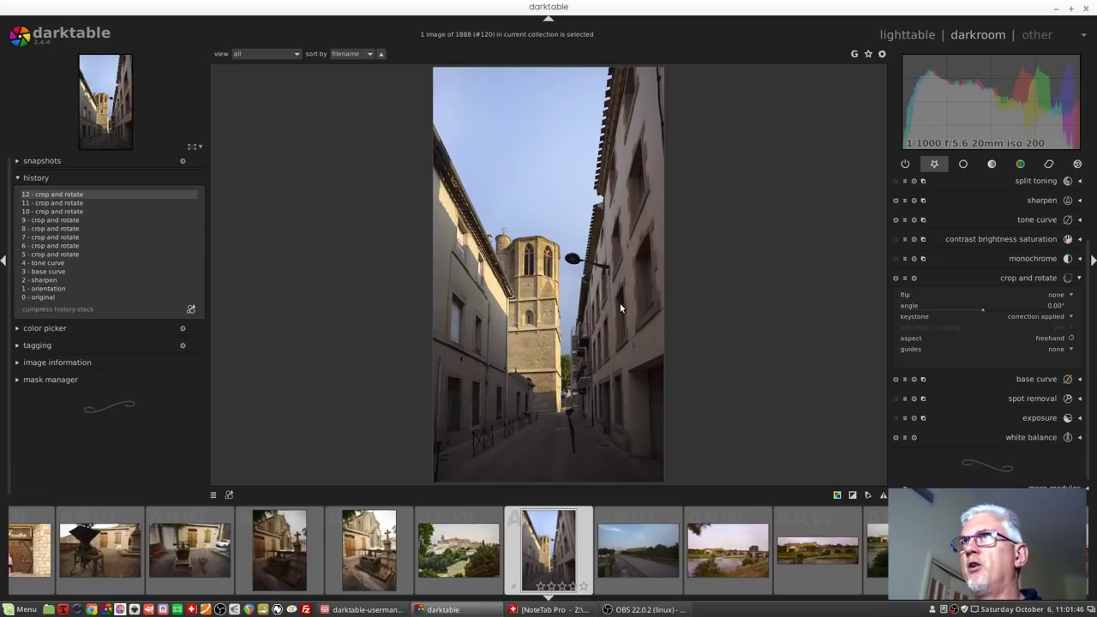
Switch the keystone correction to horizontal.
click(1046, 317)
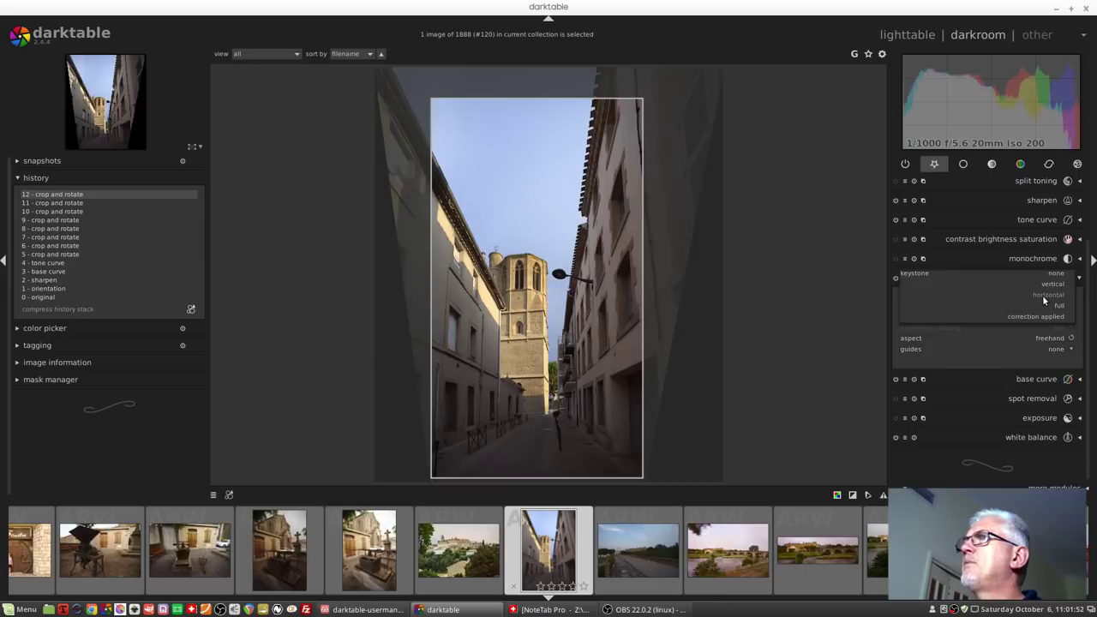
click(1043, 295)
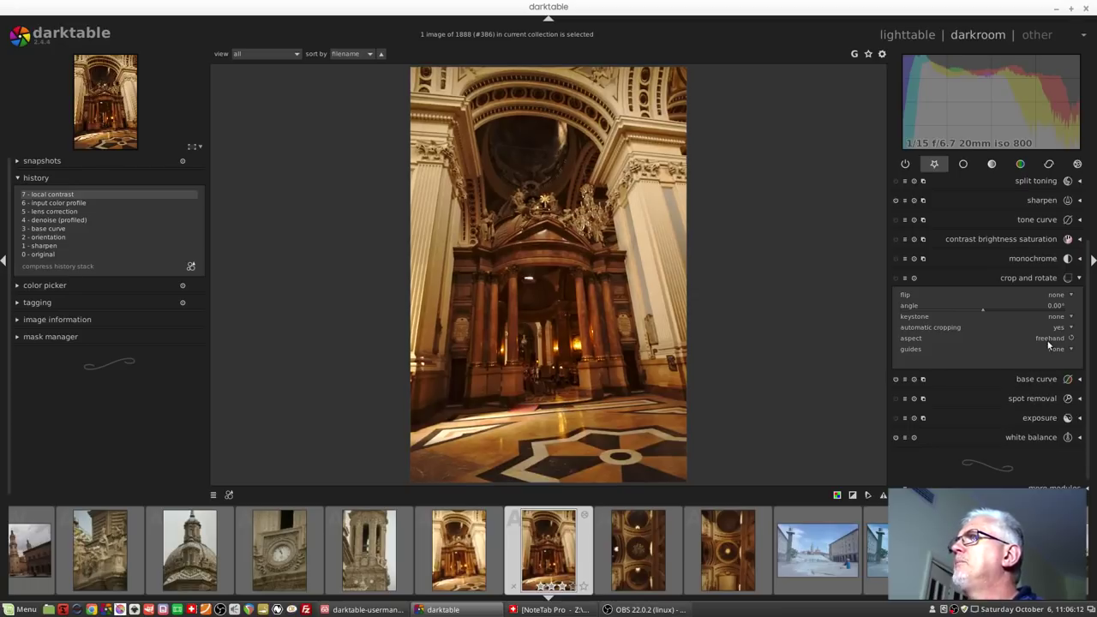
Apply horizontal keystone with guides aligned to a sloping horizontal and the floor line.
click(1056, 318)
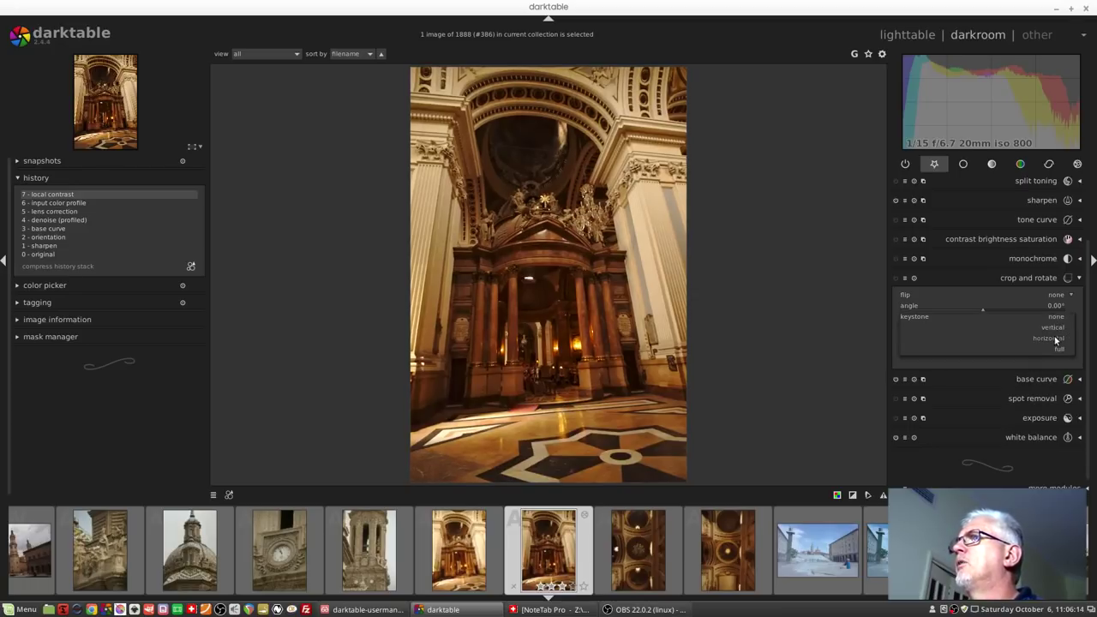
click(1055, 340)
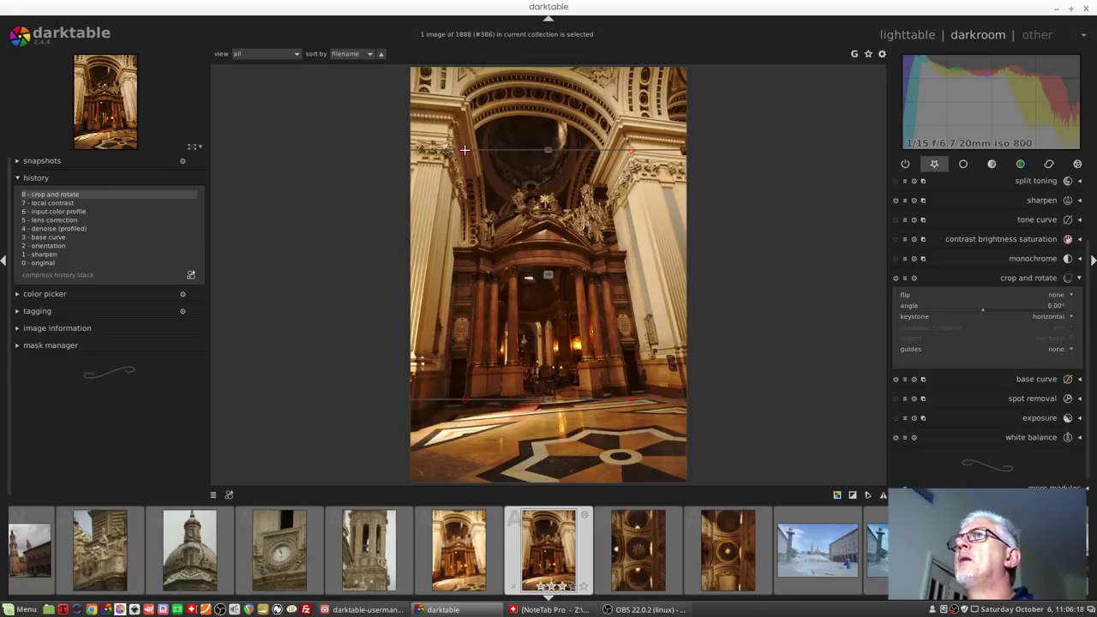
drag(464, 150, 458, 134)
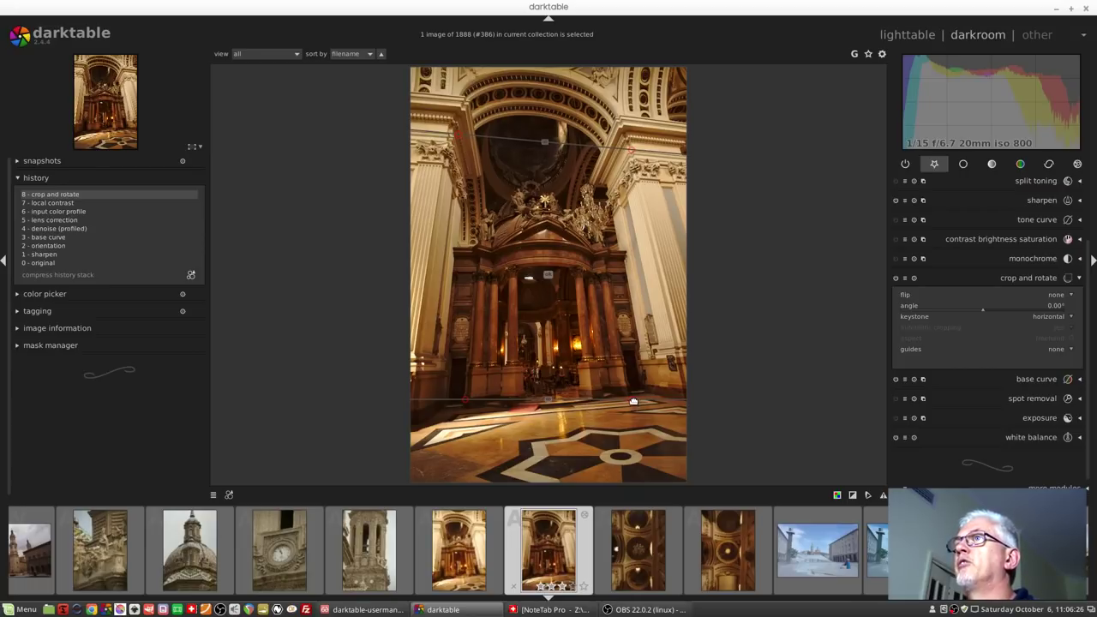
drag(631, 397, 641, 391)
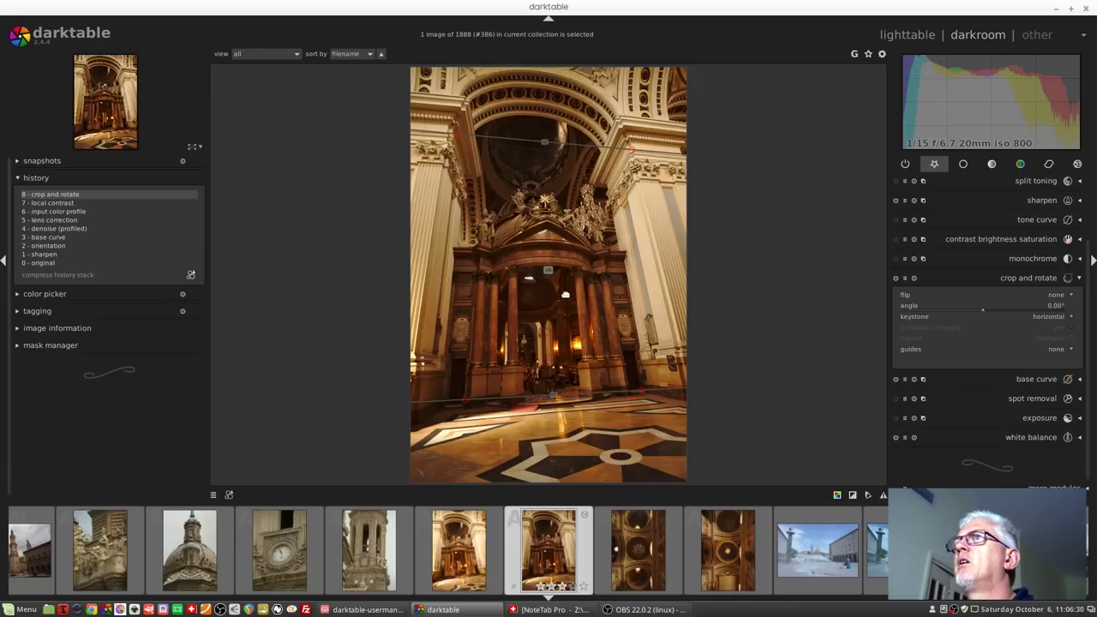
click(549, 269)
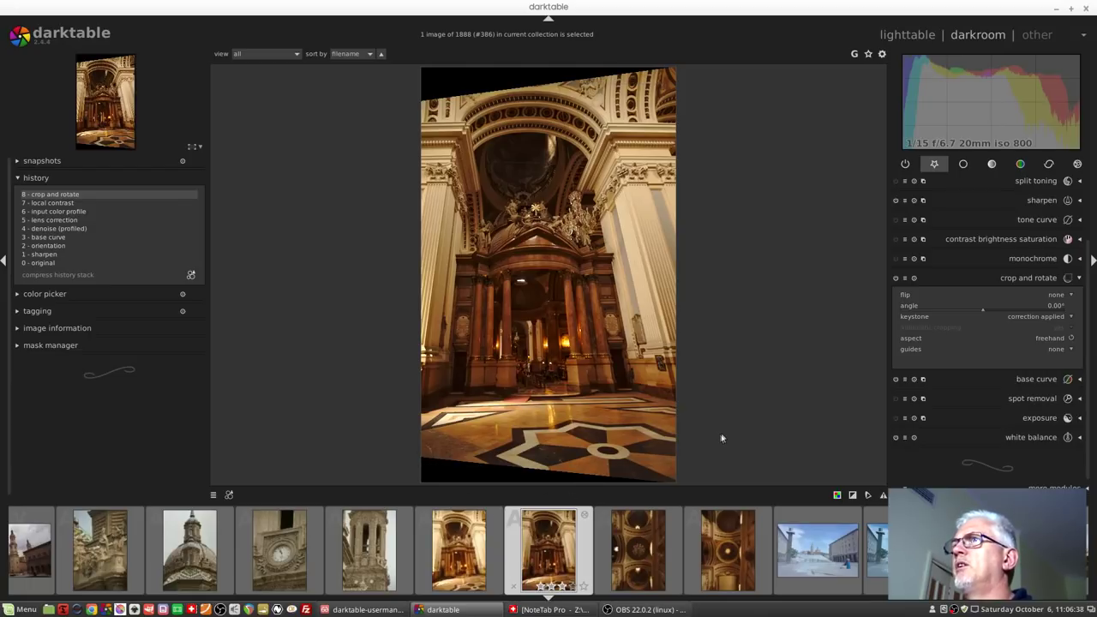
Trim the bottom and the black top wedge, then finish the crop.
drag(586, 466, 606, 455)
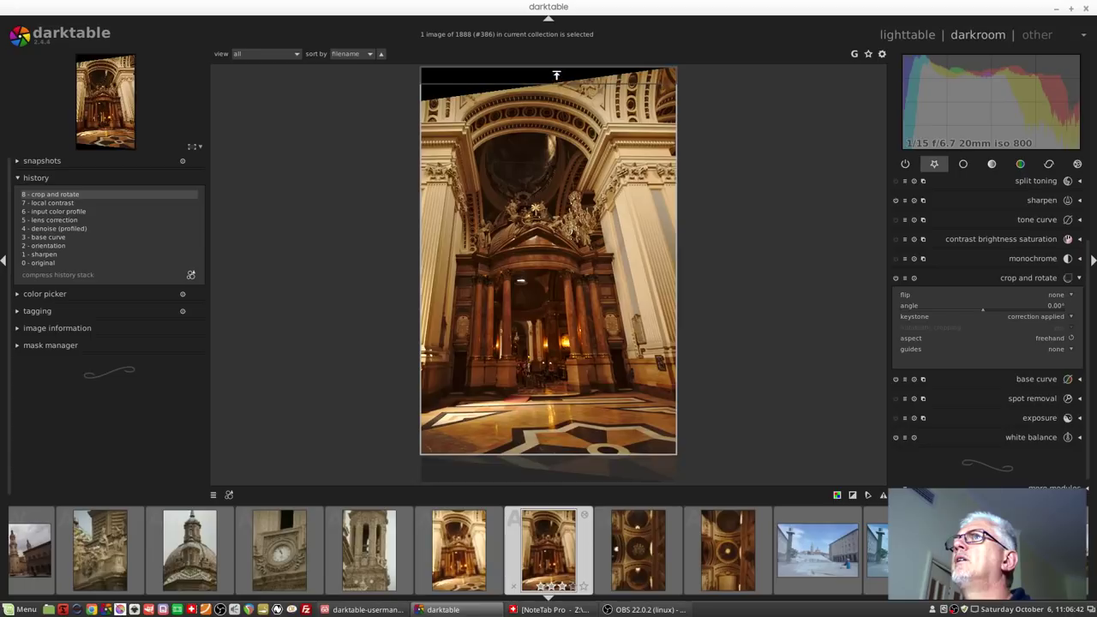
drag(558, 73, 559, 115)
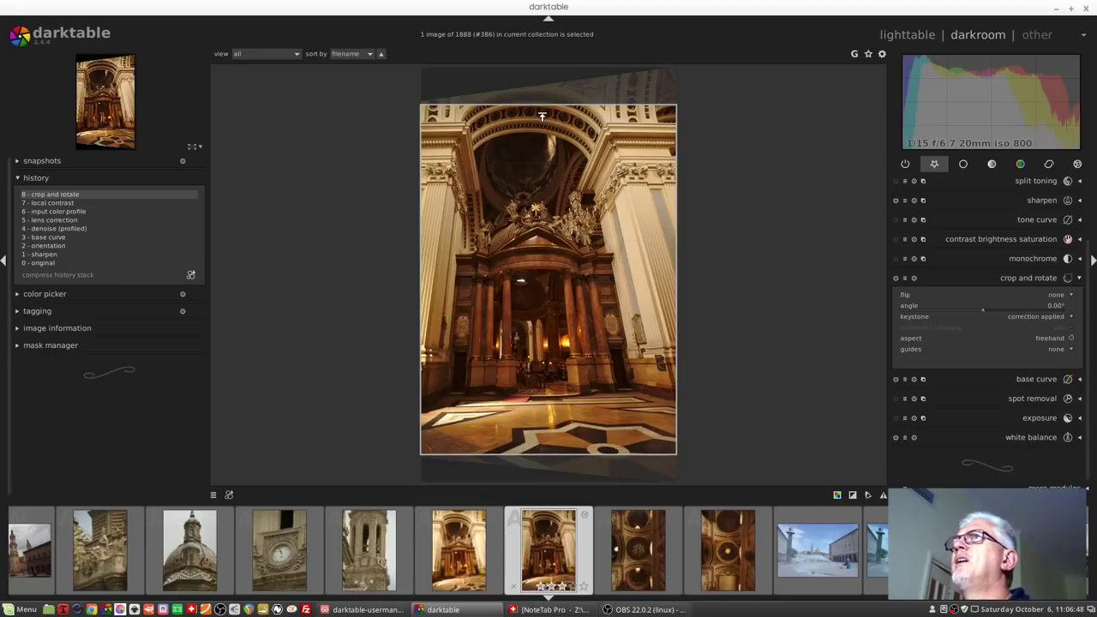
click(550, 298)
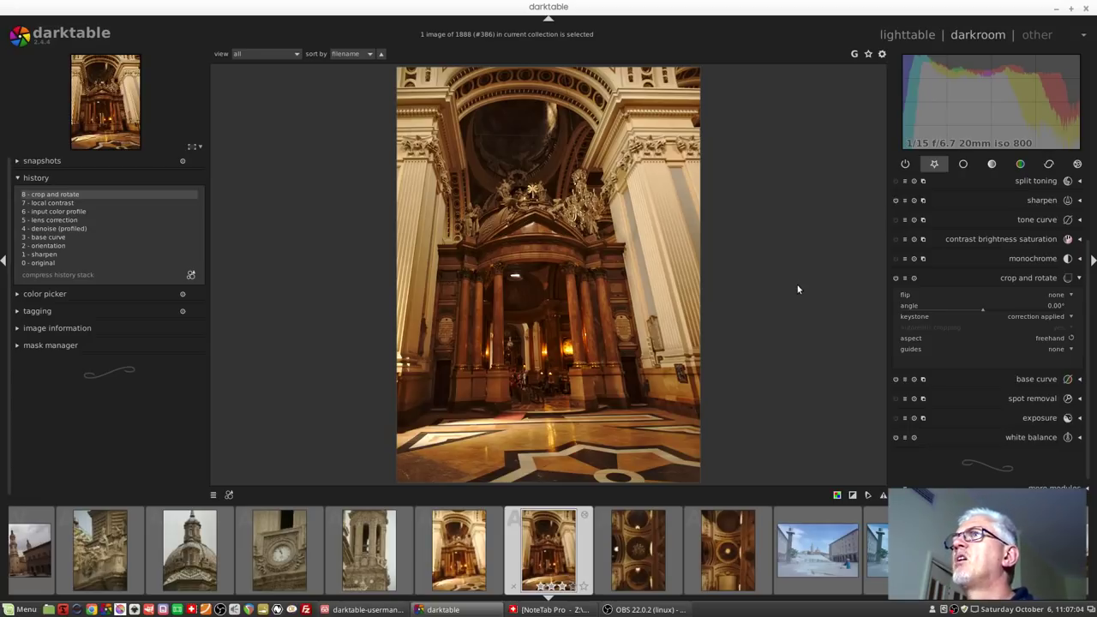
Apply full four-corner keystone with corners fitted to the cathedral architecture.
click(1041, 315)
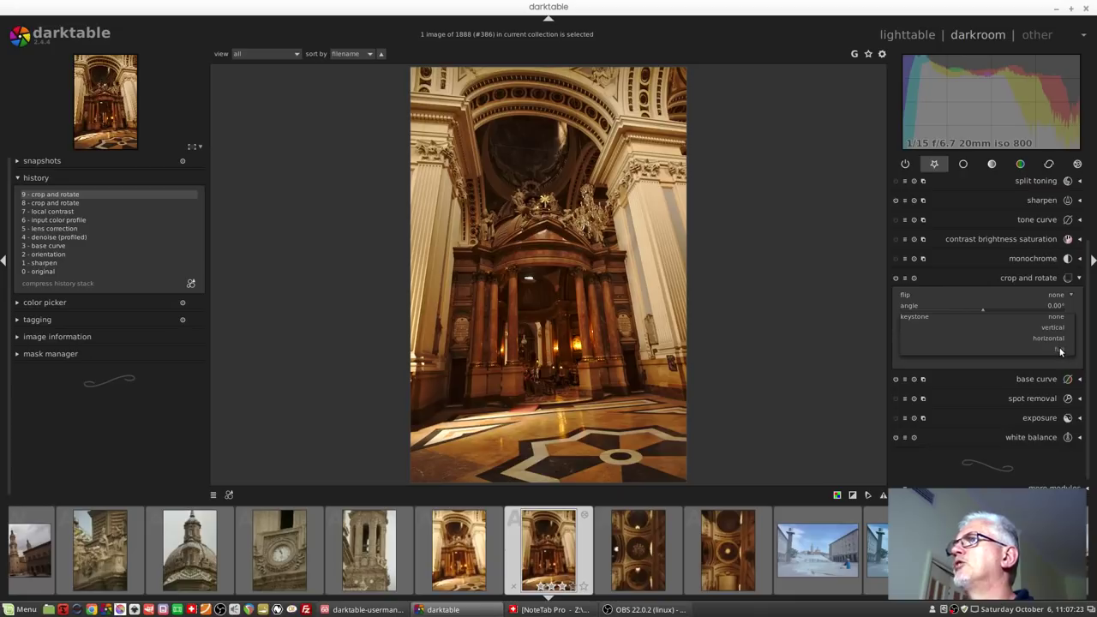
click(1060, 352)
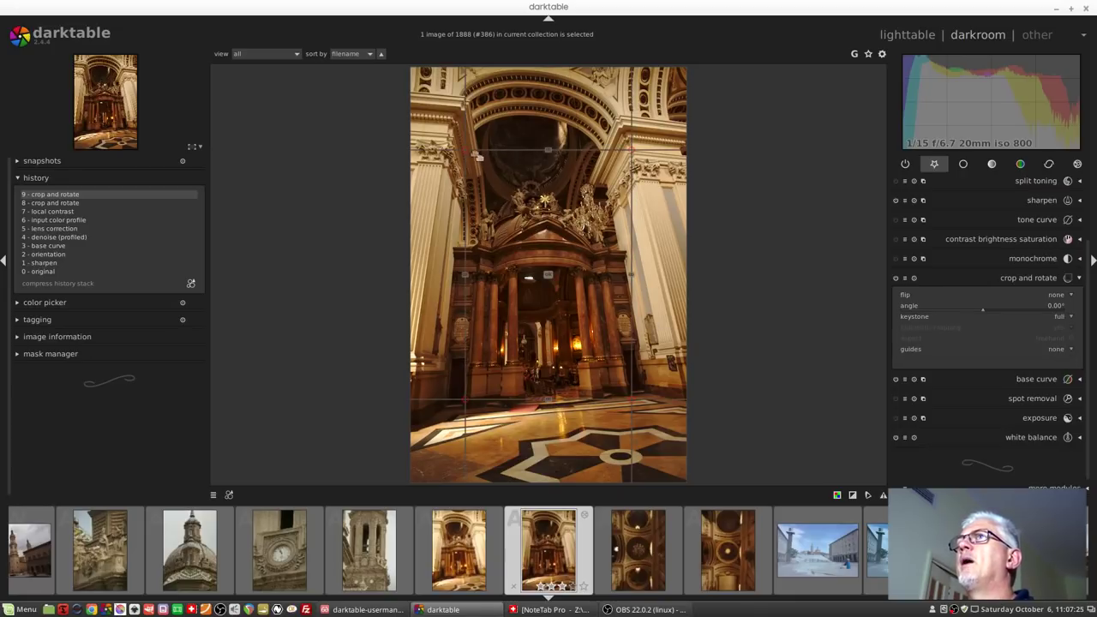
drag(474, 153, 469, 136)
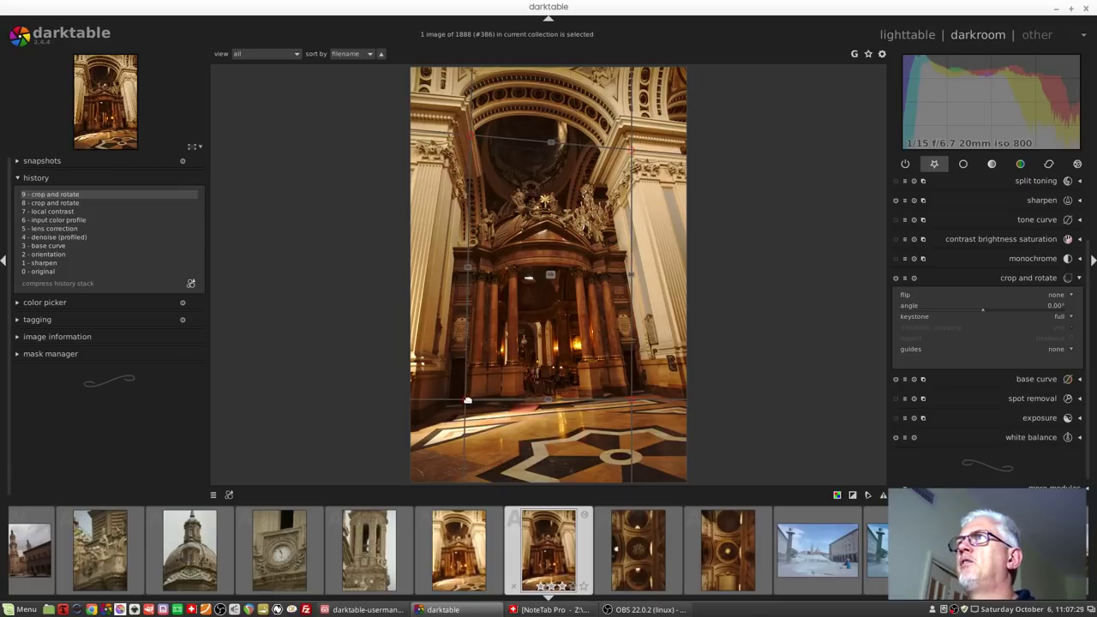
drag(467, 401, 454, 403)
drag(632, 399, 677, 330)
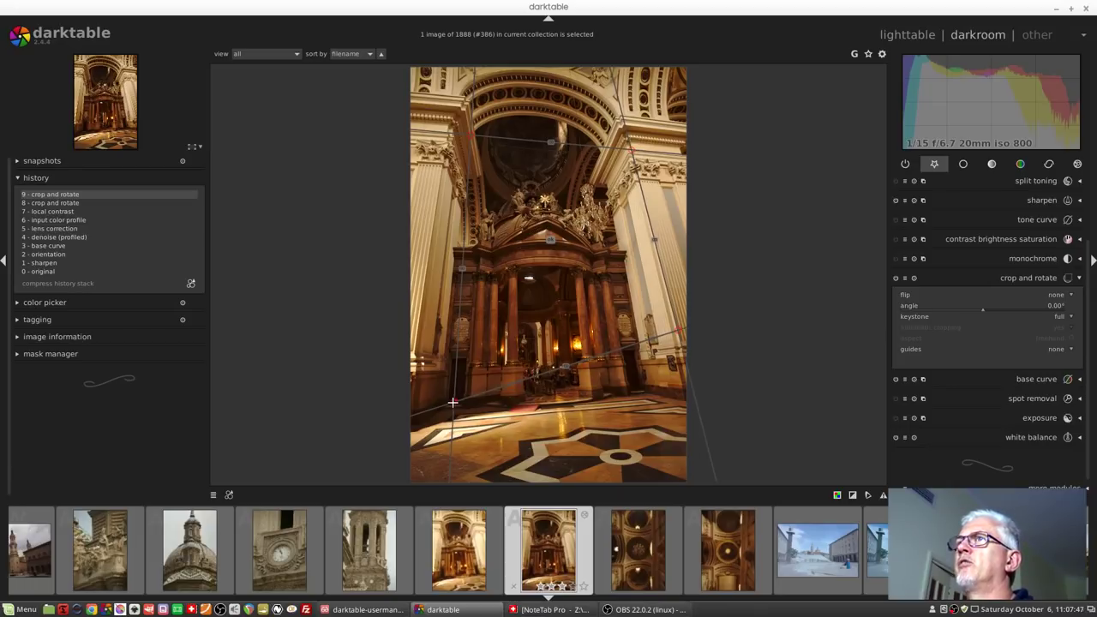
drag(452, 403, 457, 344)
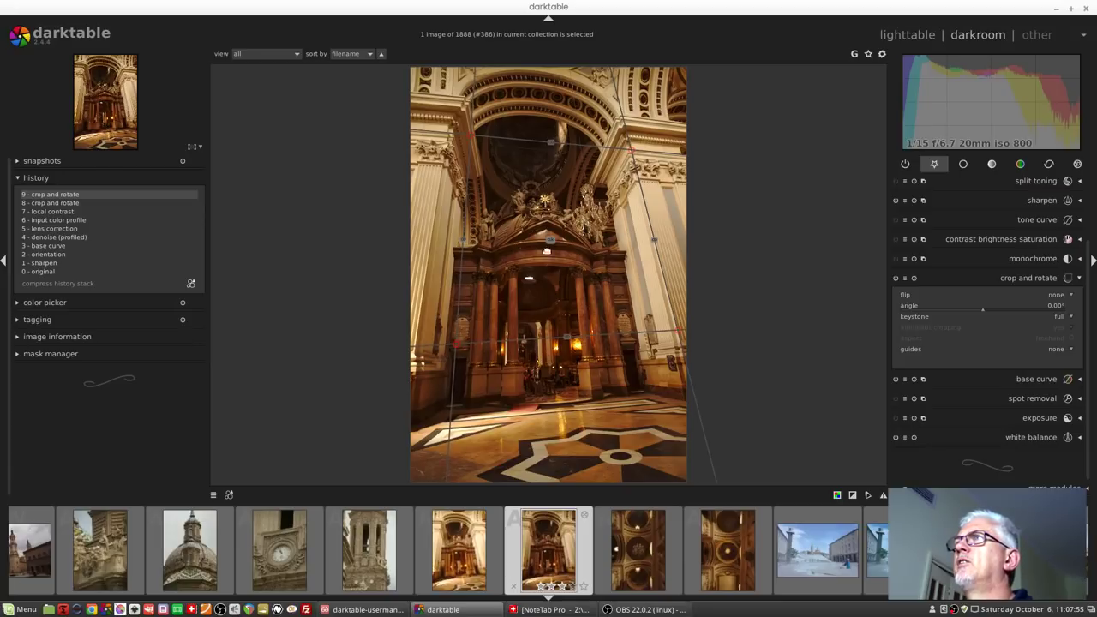
click(552, 241)
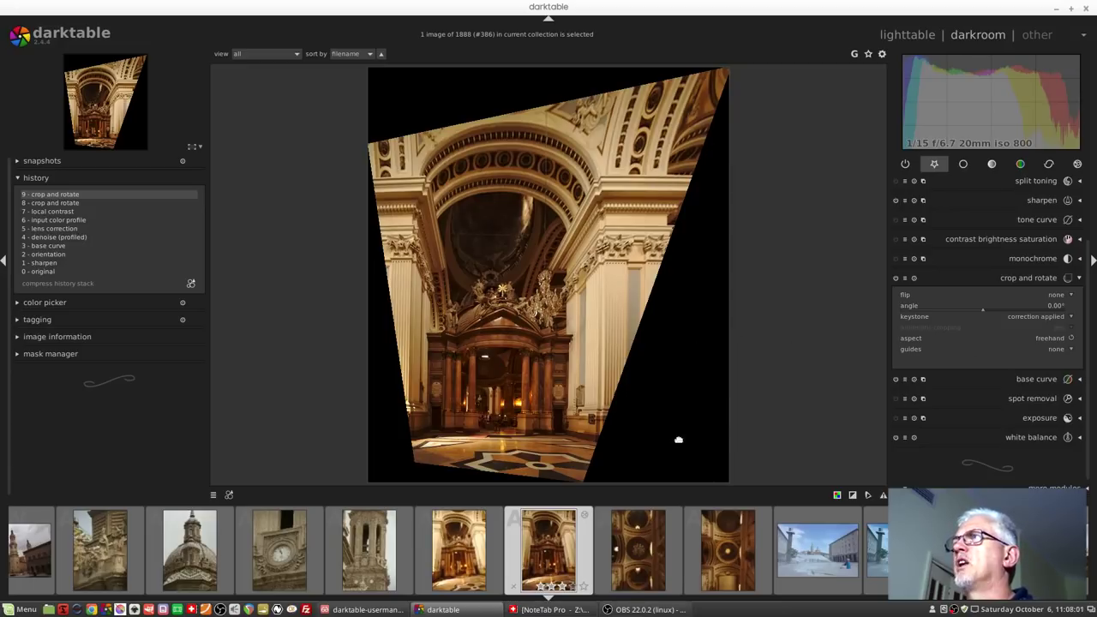
Crop in all four sides to exclude black wedges and finish the crop.
drag(726, 411, 583, 421)
drag(368, 401, 414, 401)
mouse_move(499, 461)
mouse_down()
mouse_move(500, 480)
mouse_move(500, 441)
mouse_move(500, 457)
mouse_up()
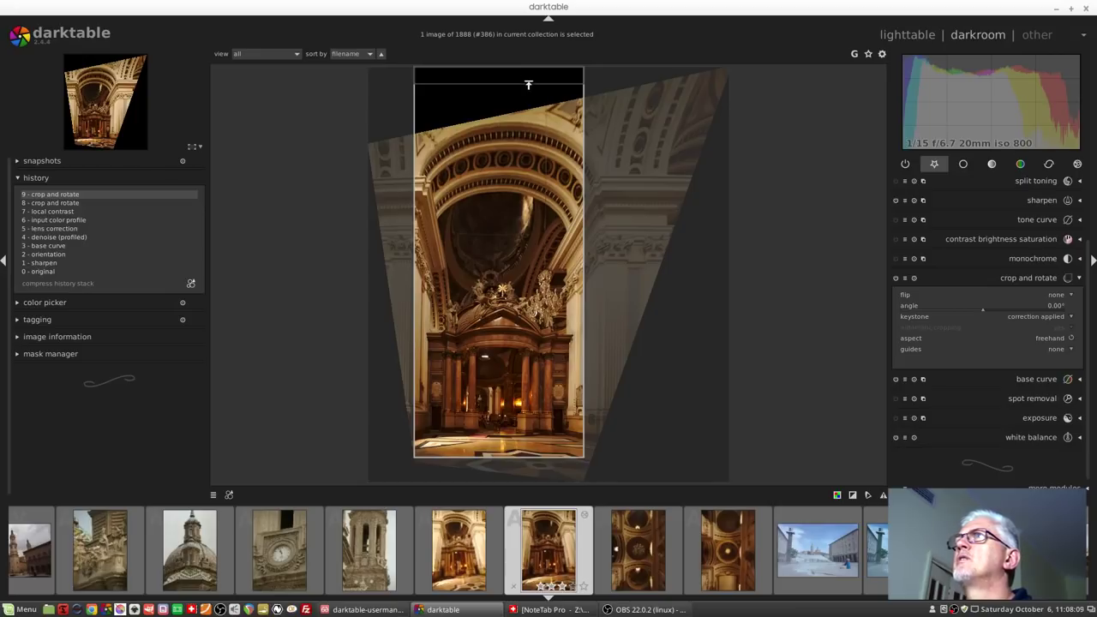
drag(529, 77, 517, 146)
double_click(506, 335)
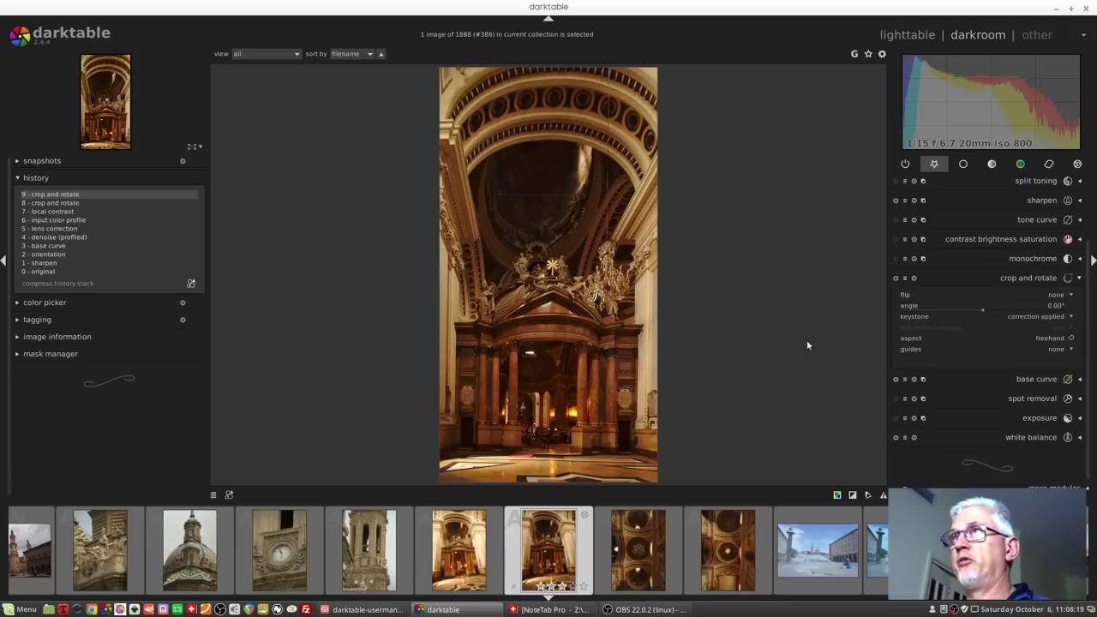
Revert to history step 7 local contrast, then apply vertical keystone with guides extended to the floor.
click(65, 214)
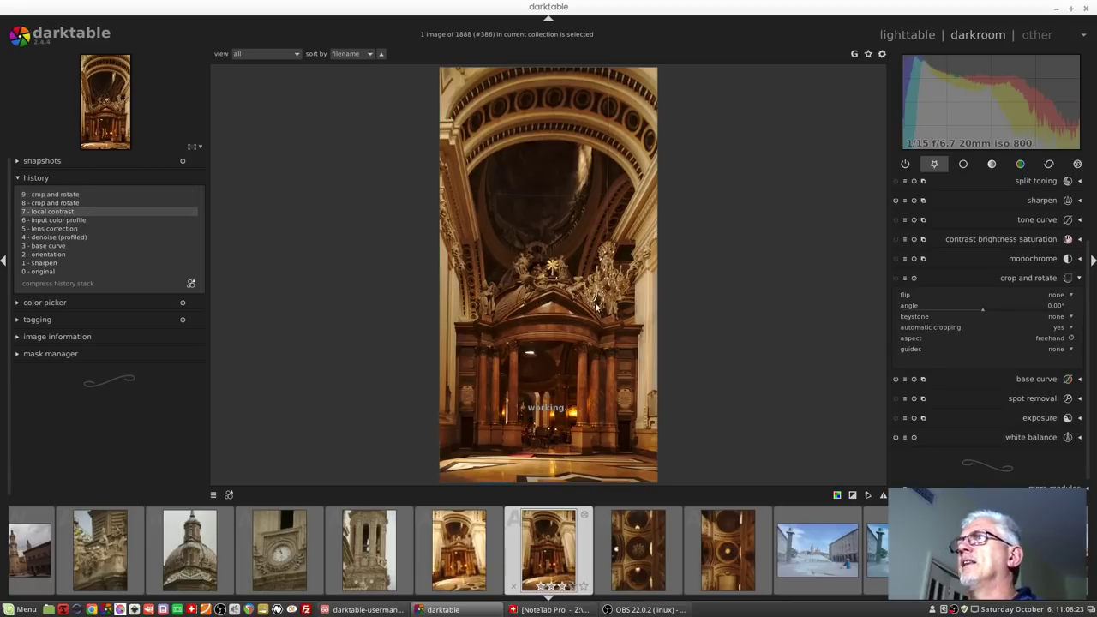
click(1052, 319)
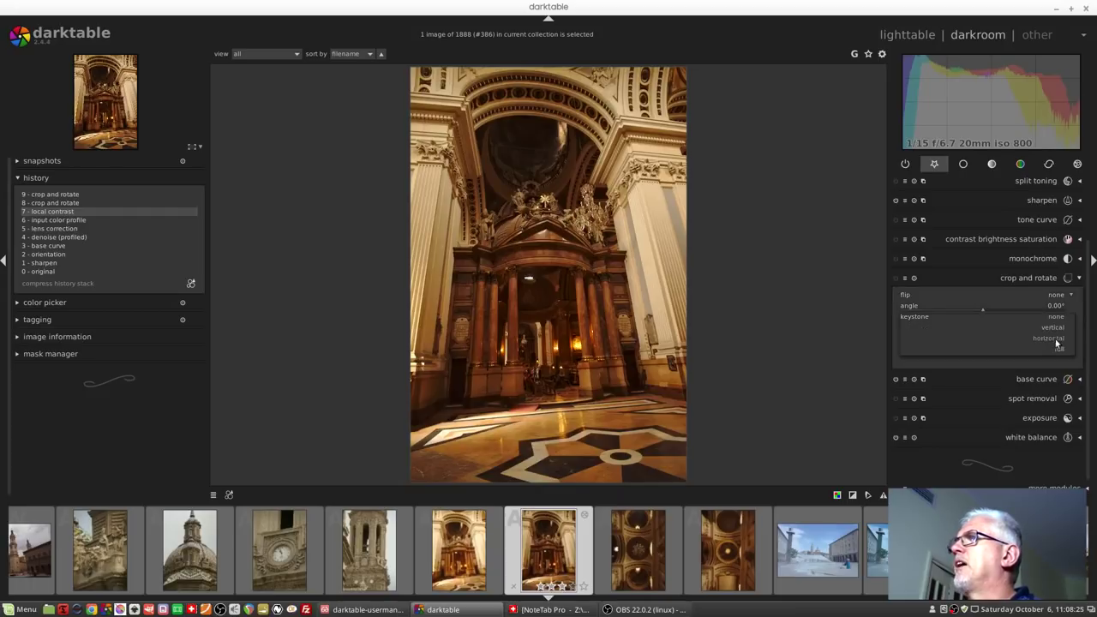
click(1048, 331)
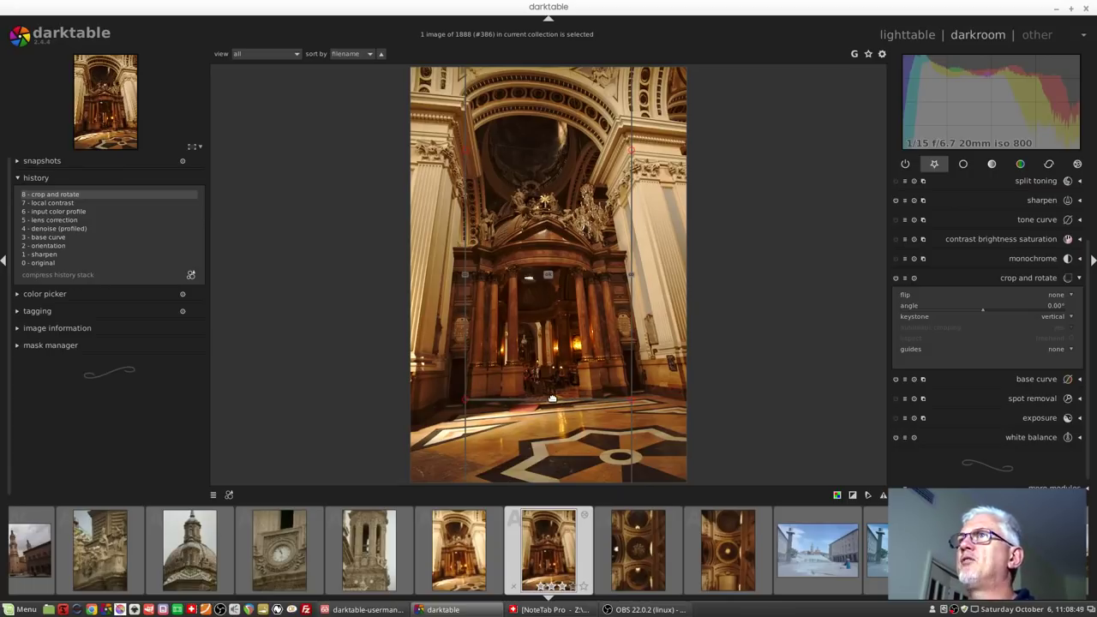
drag(556, 400, 523, 421)
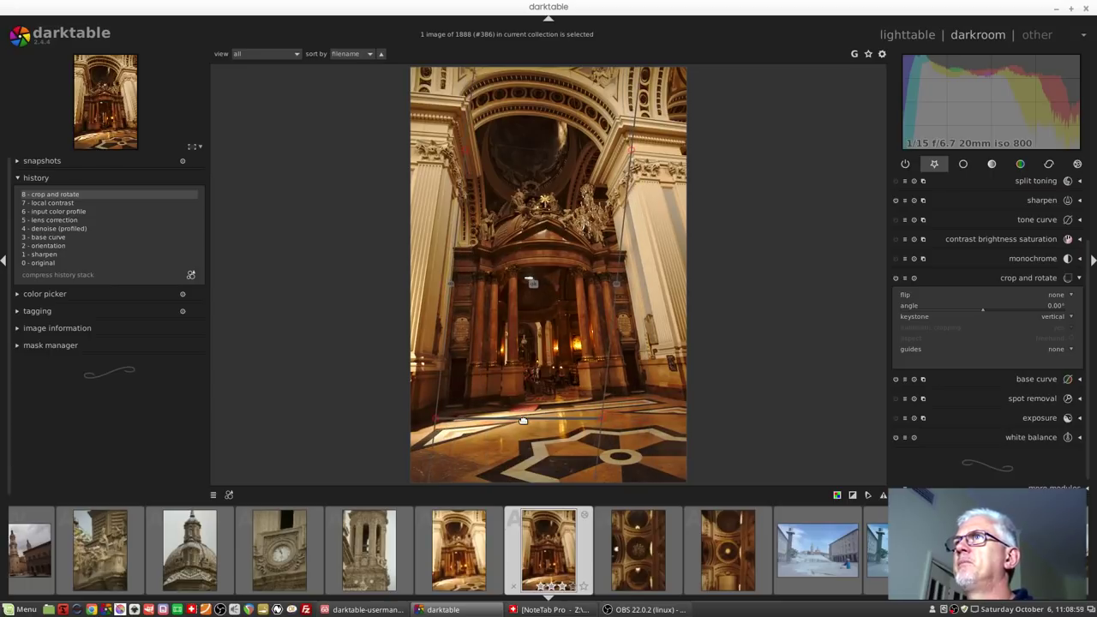
click(532, 282)
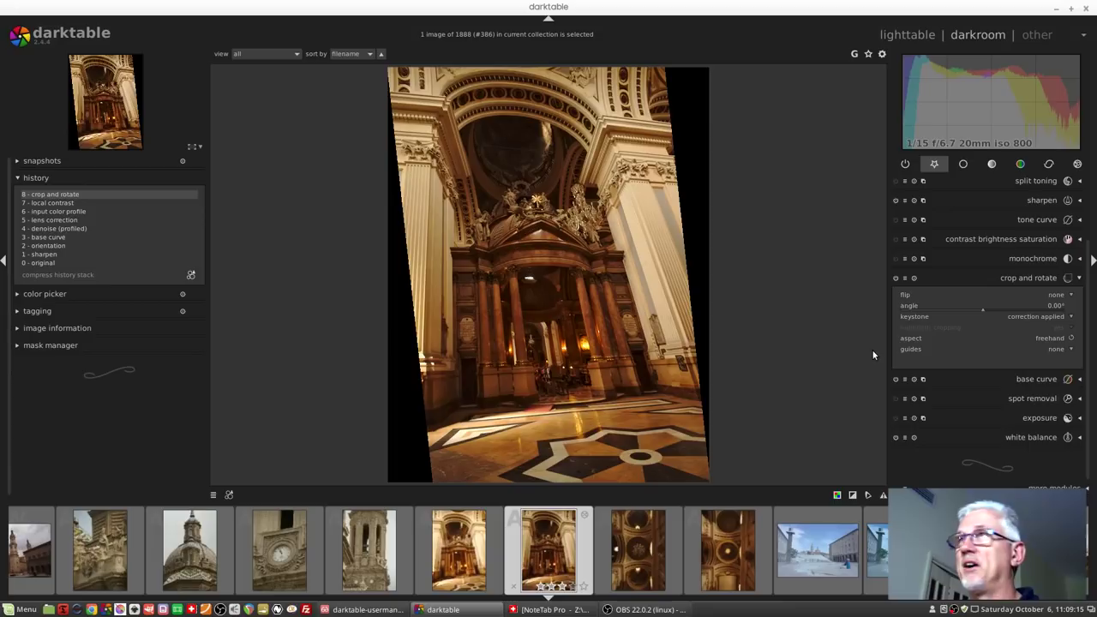
Reset keystone, then apply vertical keystone with the right guide aligned to a column.
click(972, 318)
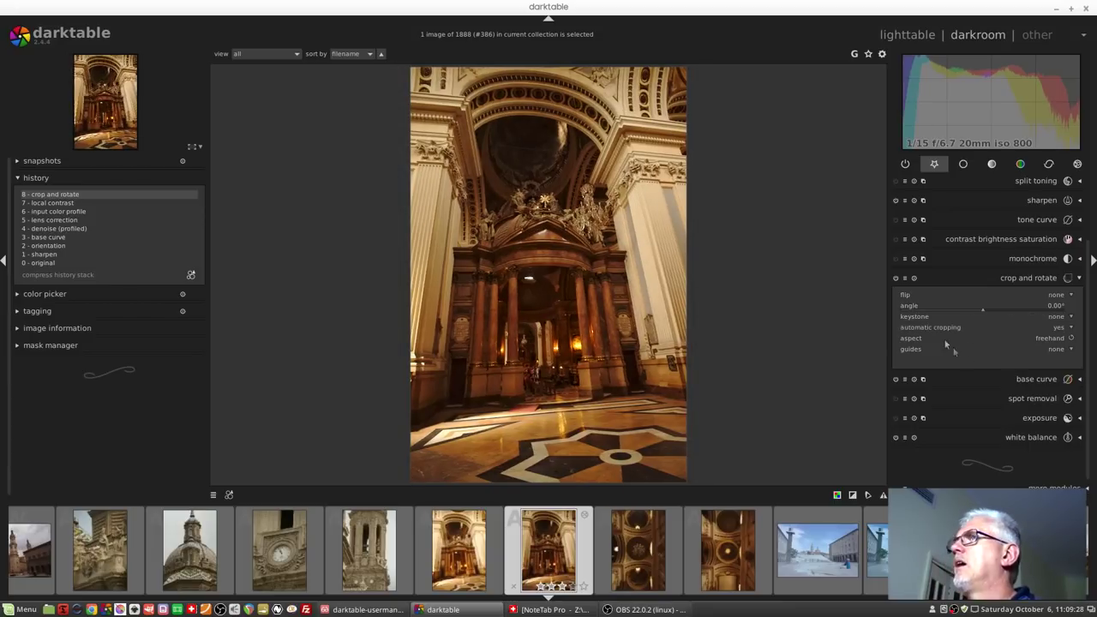
click(1060, 318)
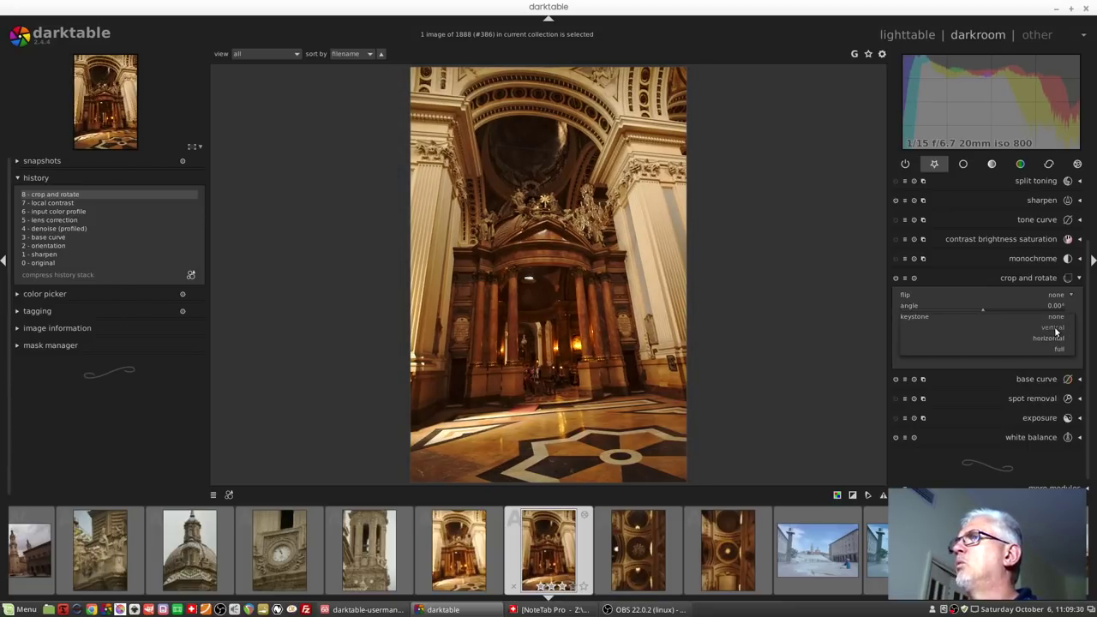
click(1059, 328)
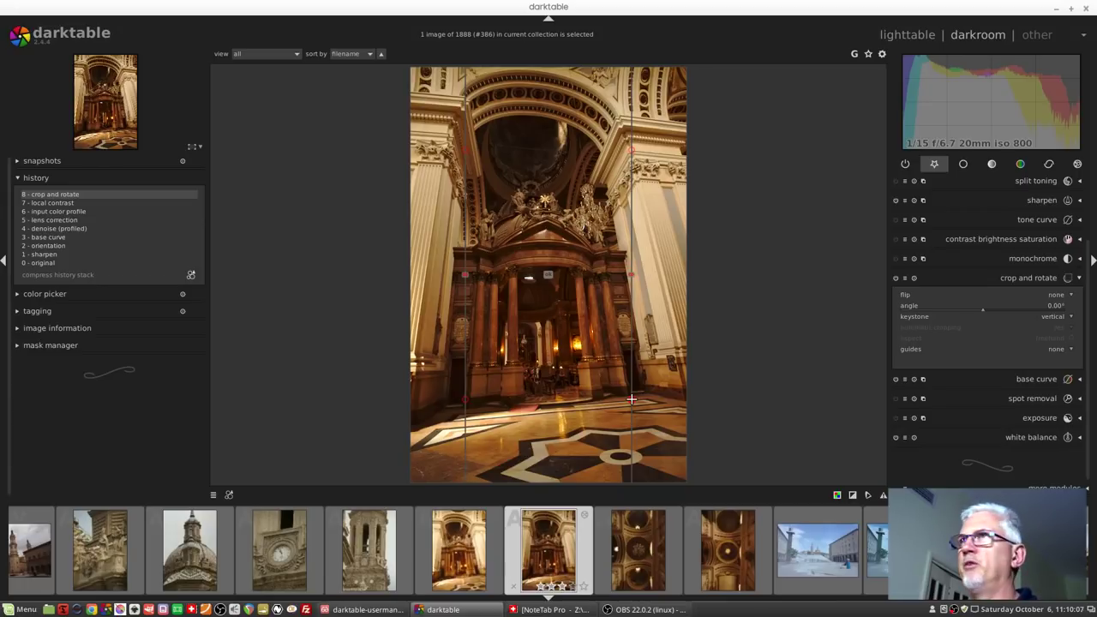
drag(631, 399, 661, 378)
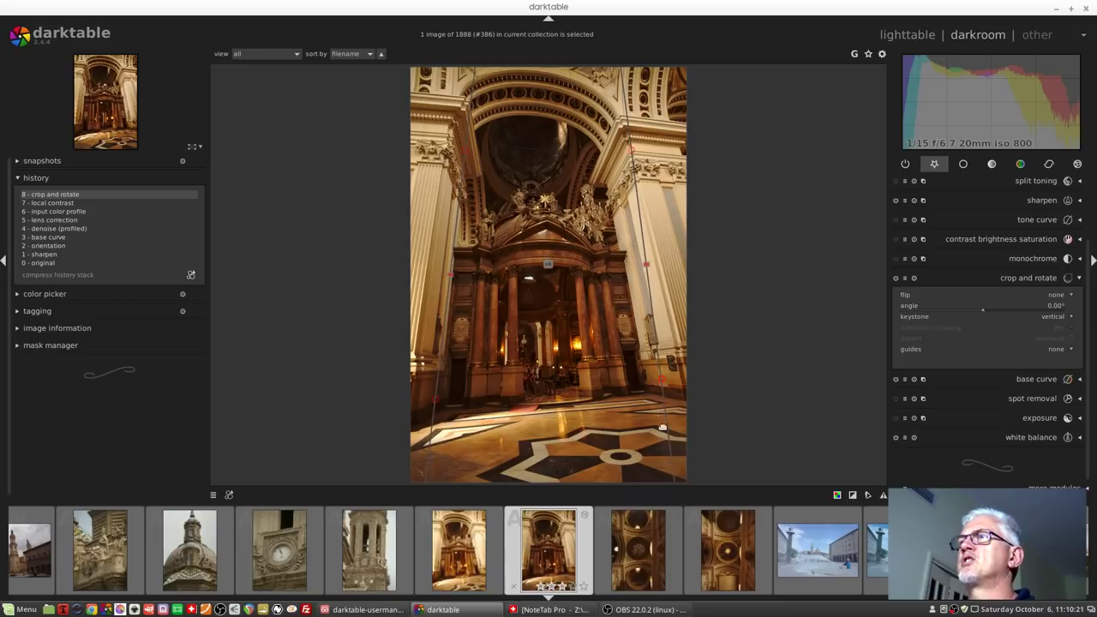
click(549, 264)
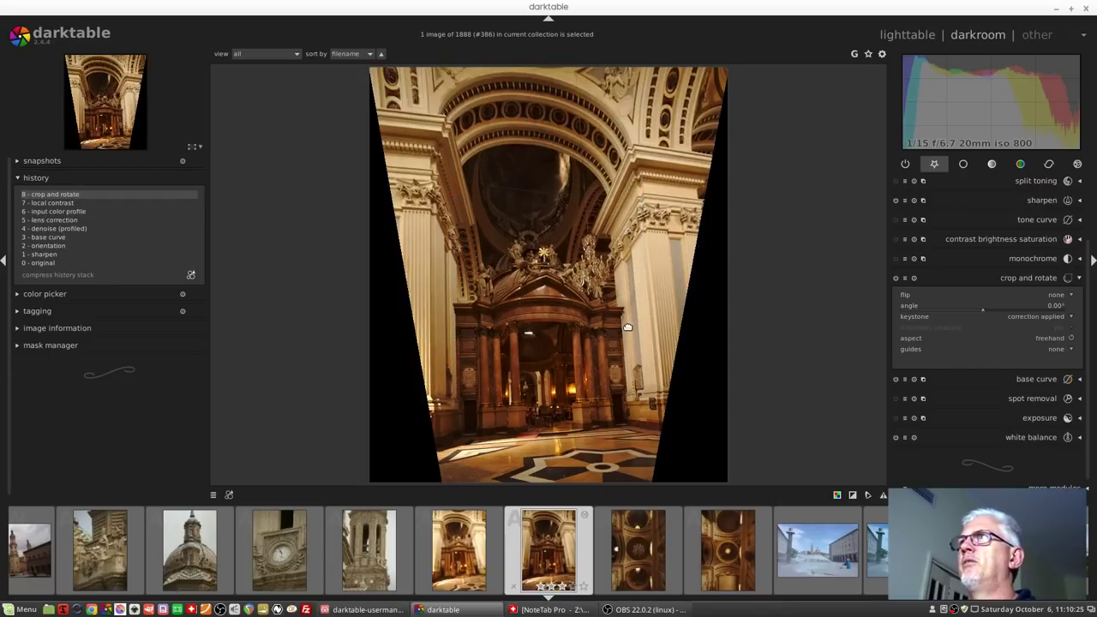
Crop the bottom, right and left black wedges off and finish the crop.
drag(575, 469, 577, 428)
drag(719, 384, 654, 394)
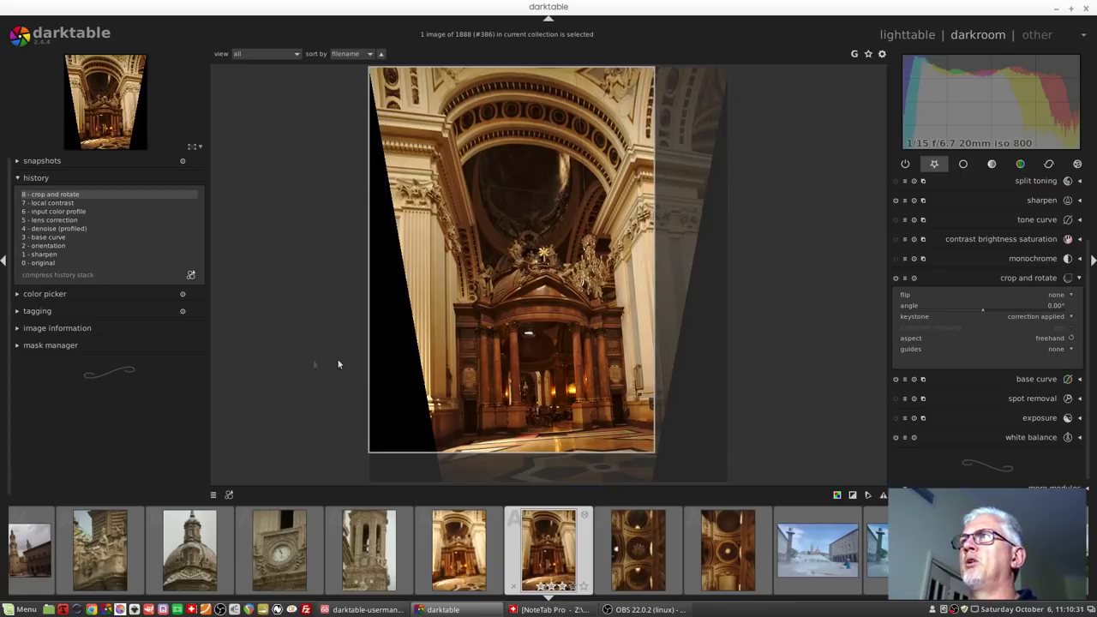
drag(374, 363, 449, 370)
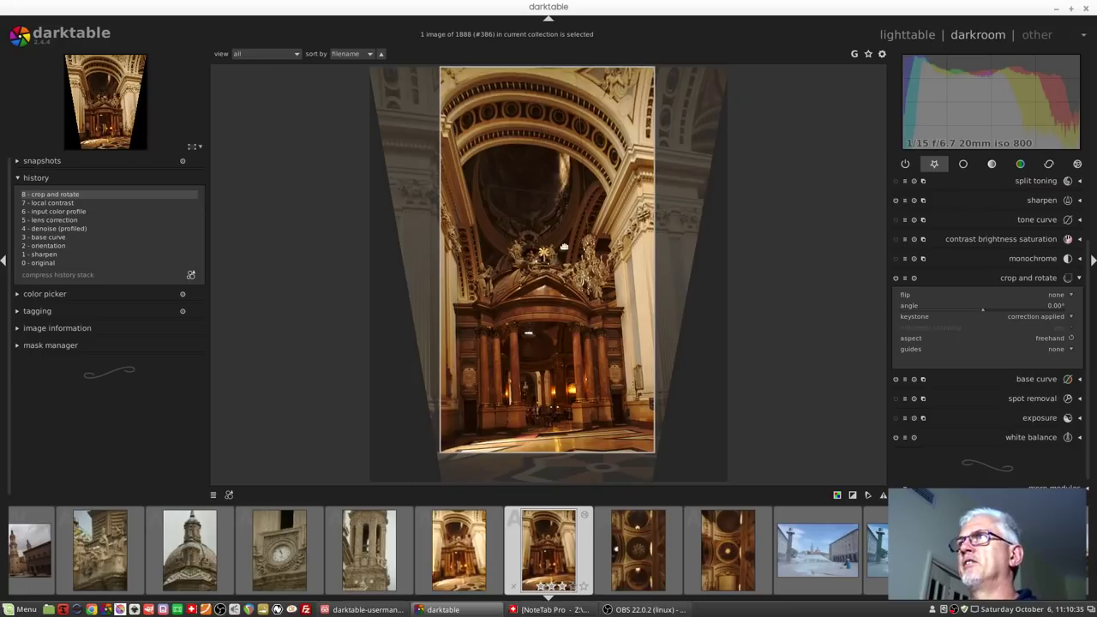
double_click(652, 397)
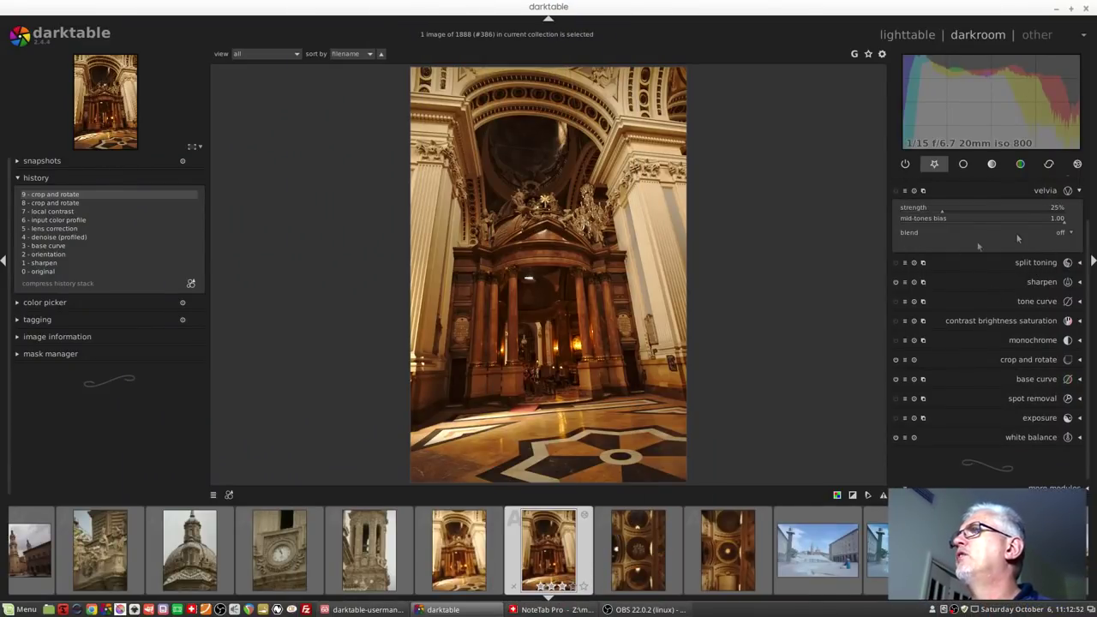
Blend velvia through a parametric mask on the red channel, raising the input range start.
click(1068, 237)
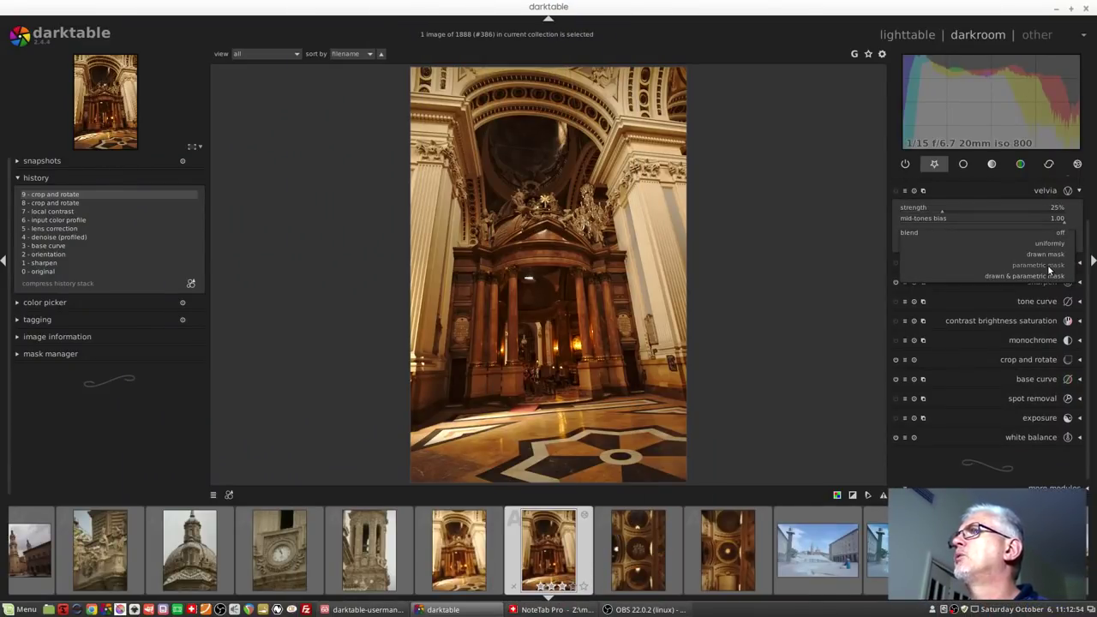
click(1050, 270)
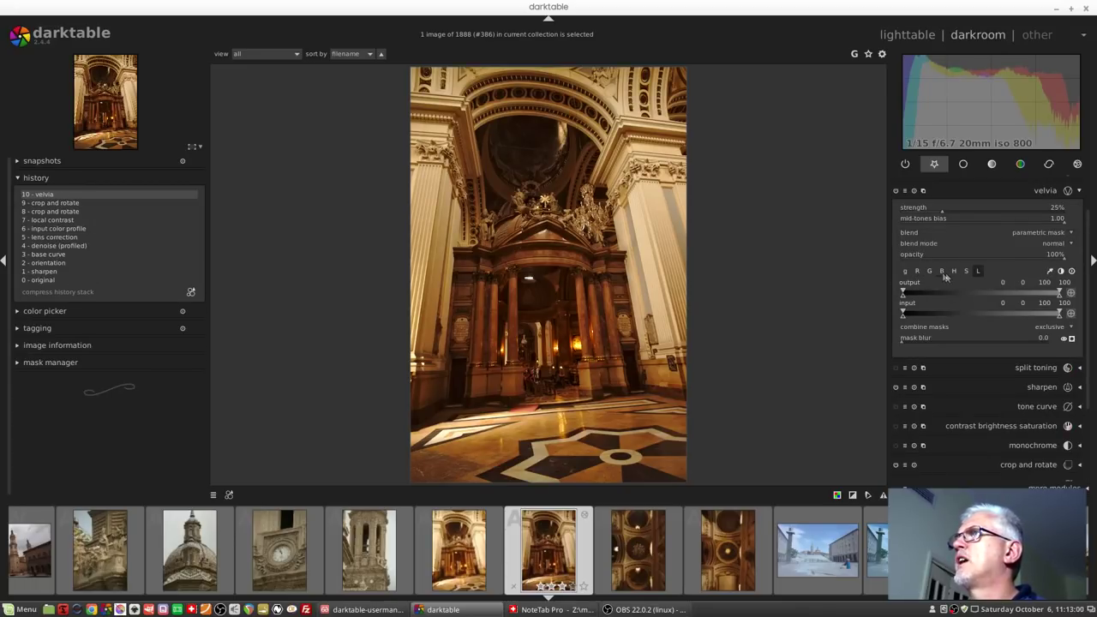
click(918, 271)
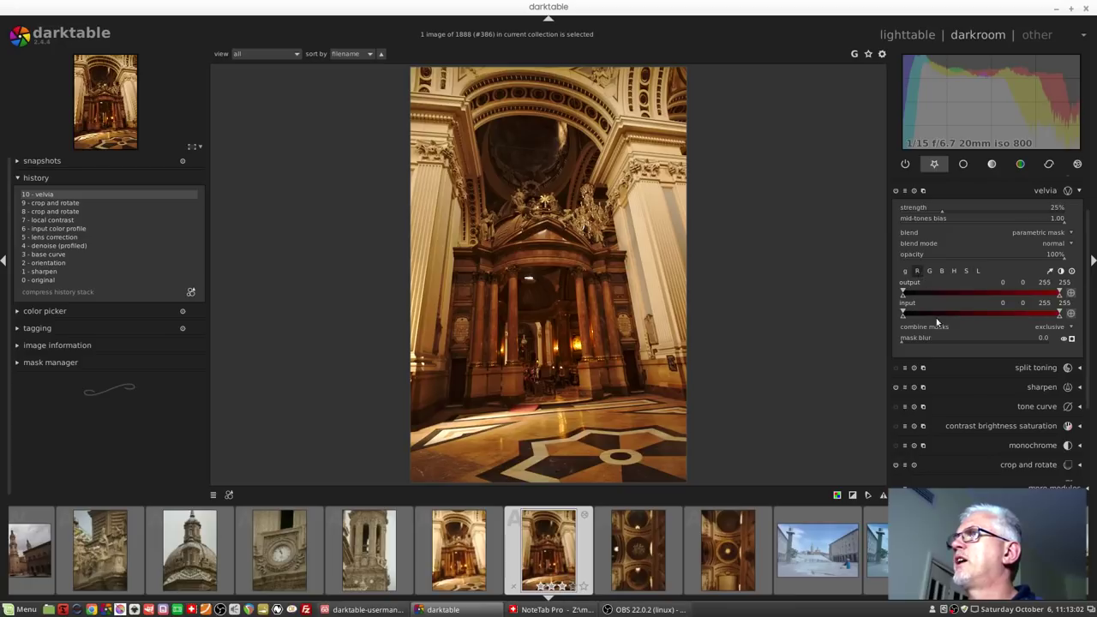
mouse_move(927, 314)
mouse_down()
mouse_move(979, 312)
mouse_move(955, 317)
mouse_up()
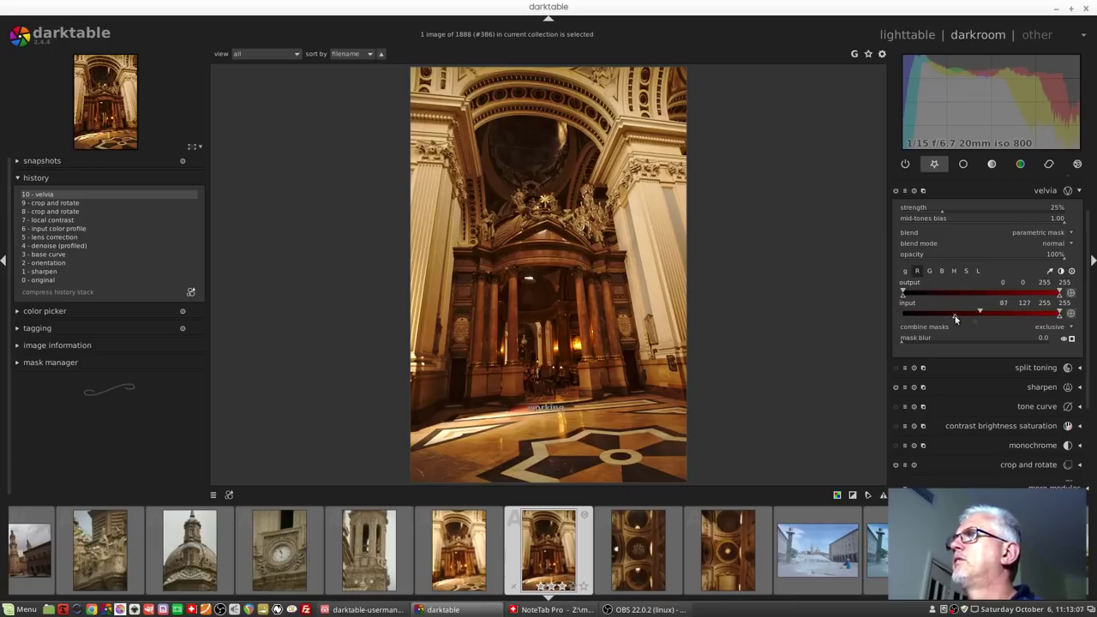
Preview the velvia mask and fine-tune the red input range to start around 85–127.
click(1071, 339)
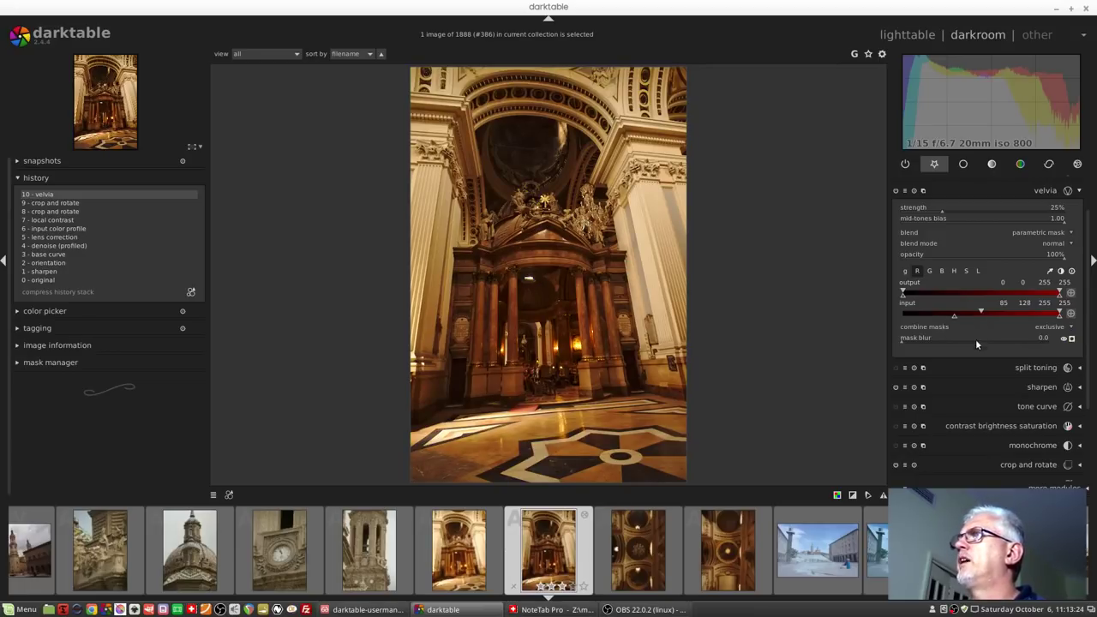
drag(952, 318, 955, 319)
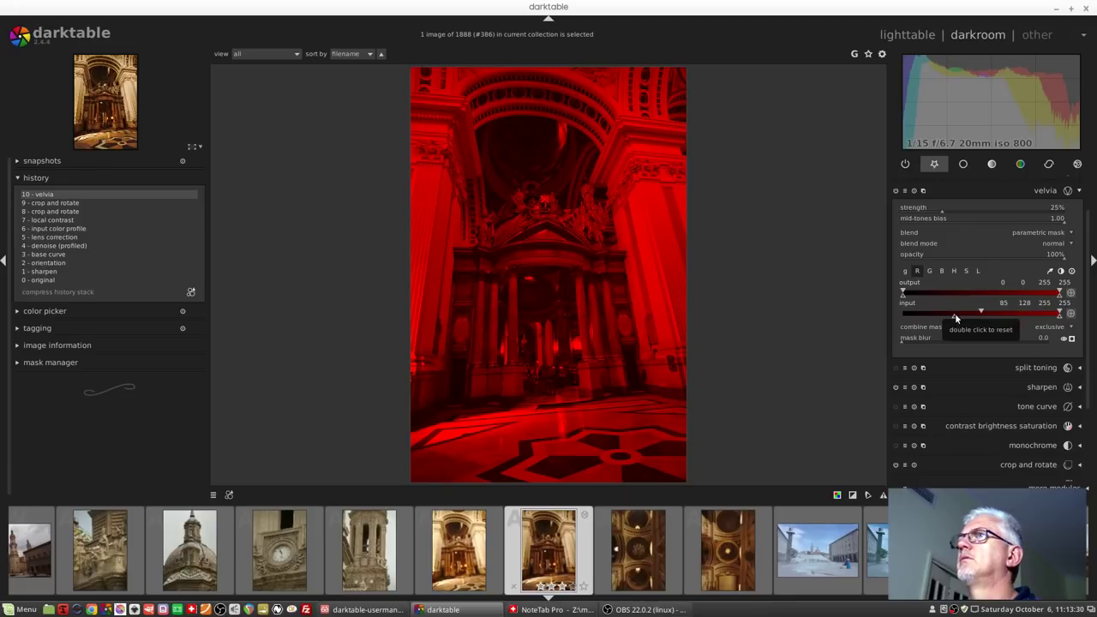
drag(984, 318, 982, 318)
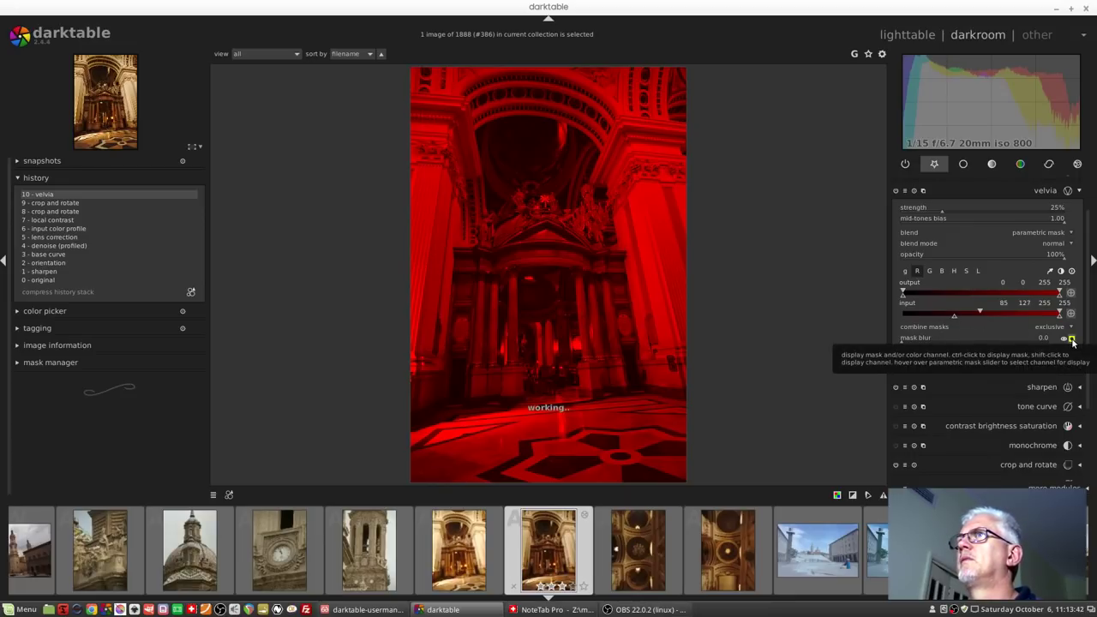
click(1072, 339)
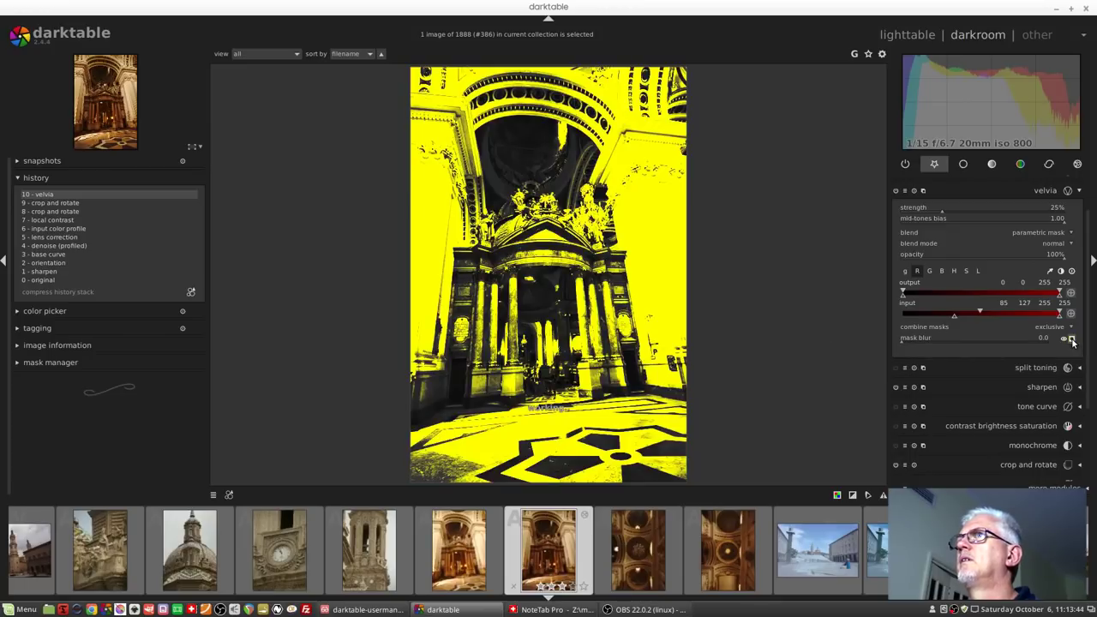
click(1071, 339)
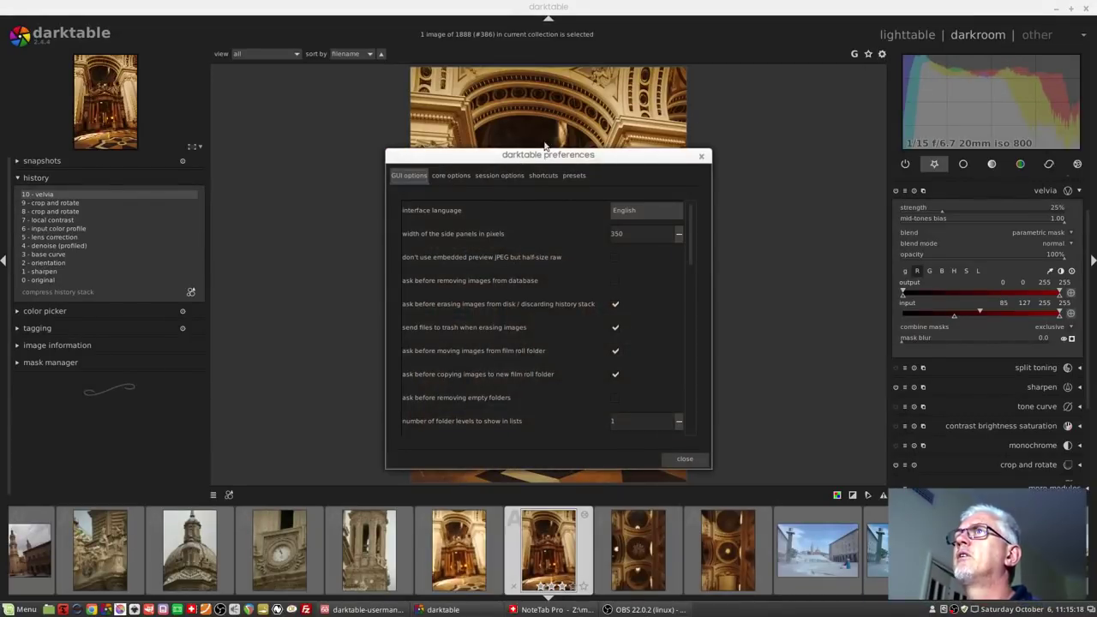
Show the core options preferences and scroll through memory, thread, OpenCL and demosaicing settings.
click(451, 175)
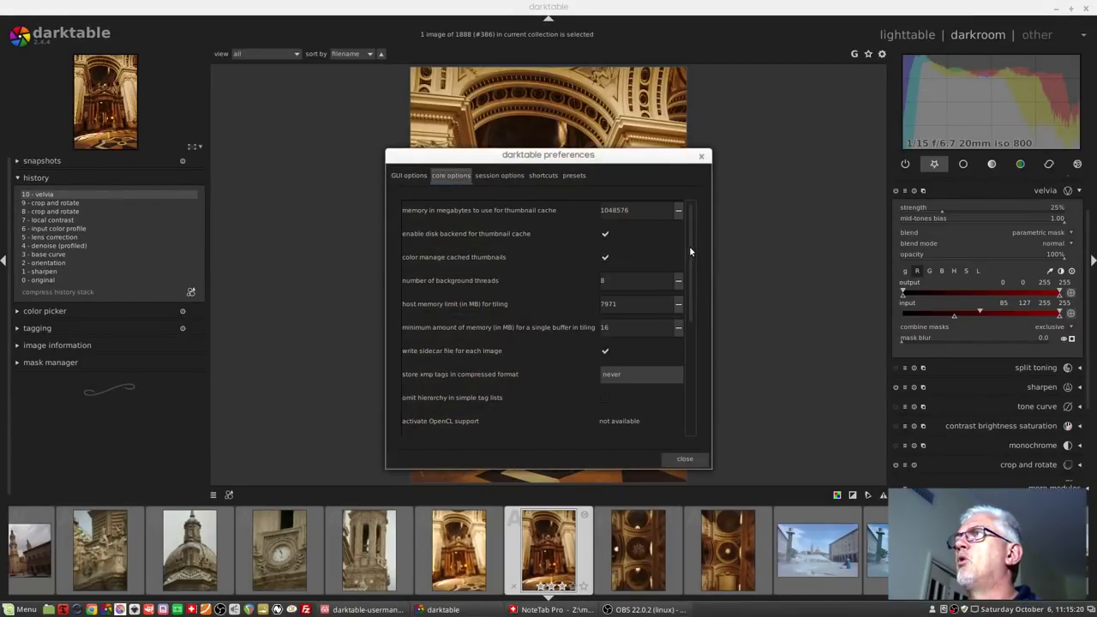
drag(689, 246, 701, 358)
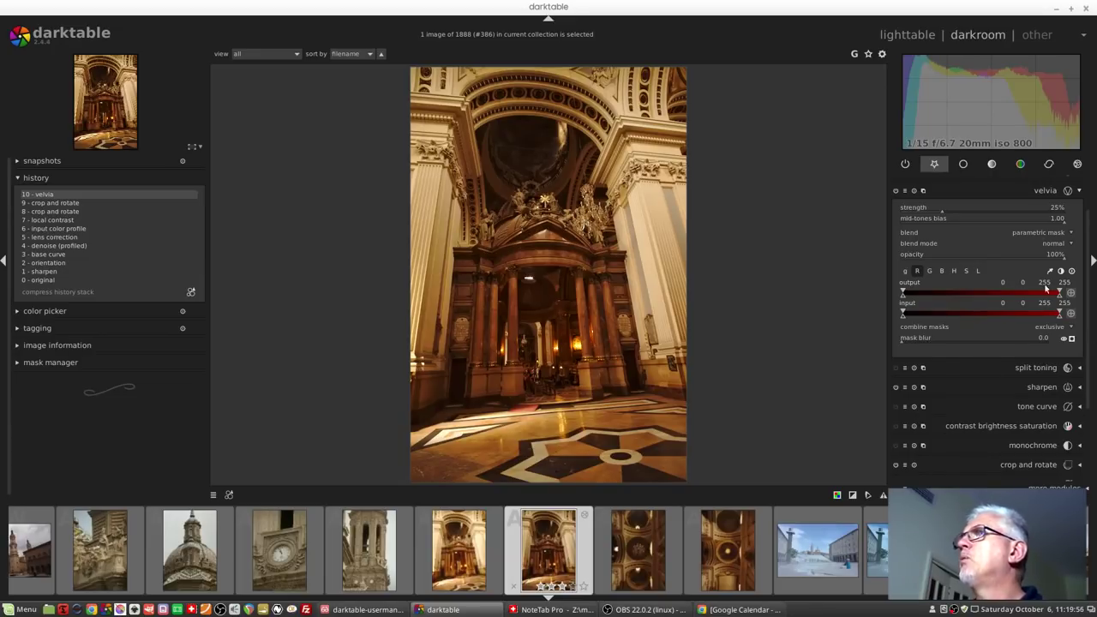
Collapse velvia and enable the monochrome module to turn the photo black and white.
click(1040, 194)
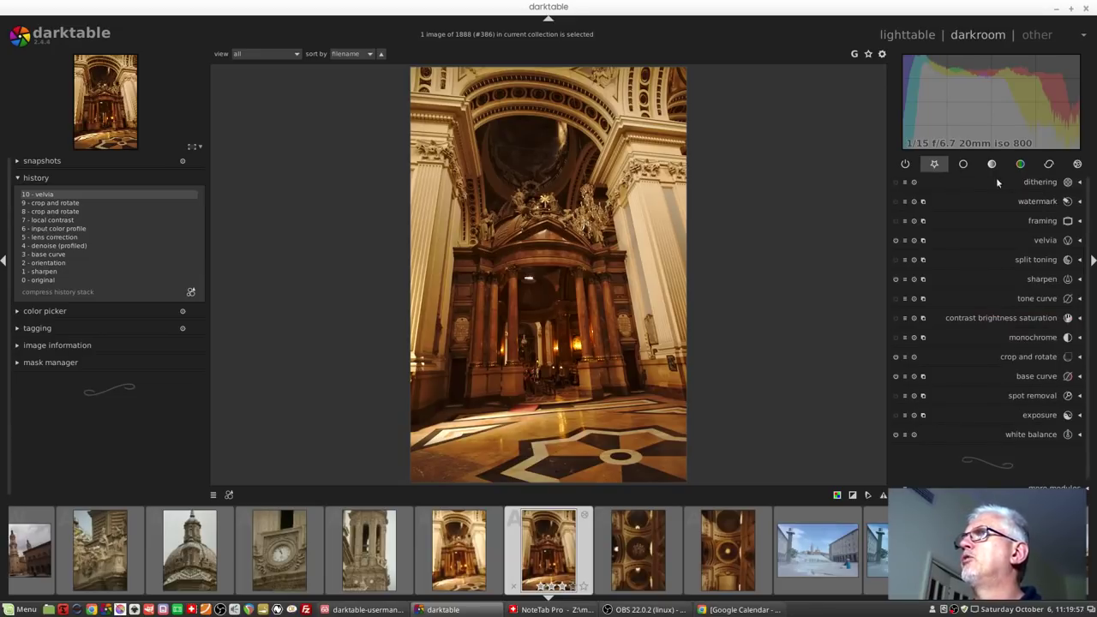
click(1029, 338)
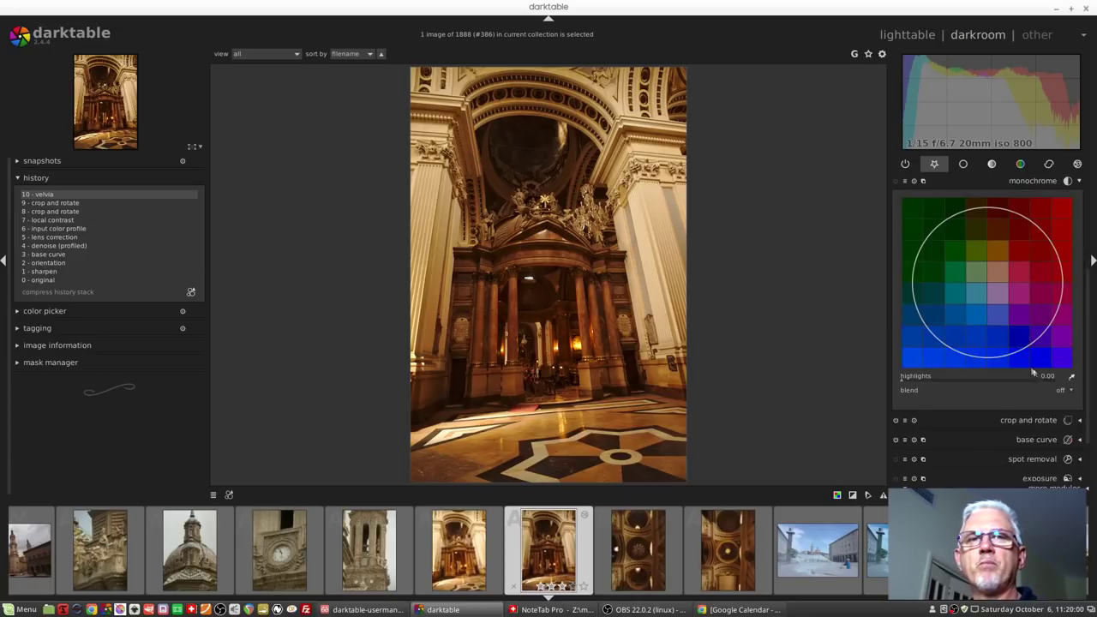
click(934, 281)
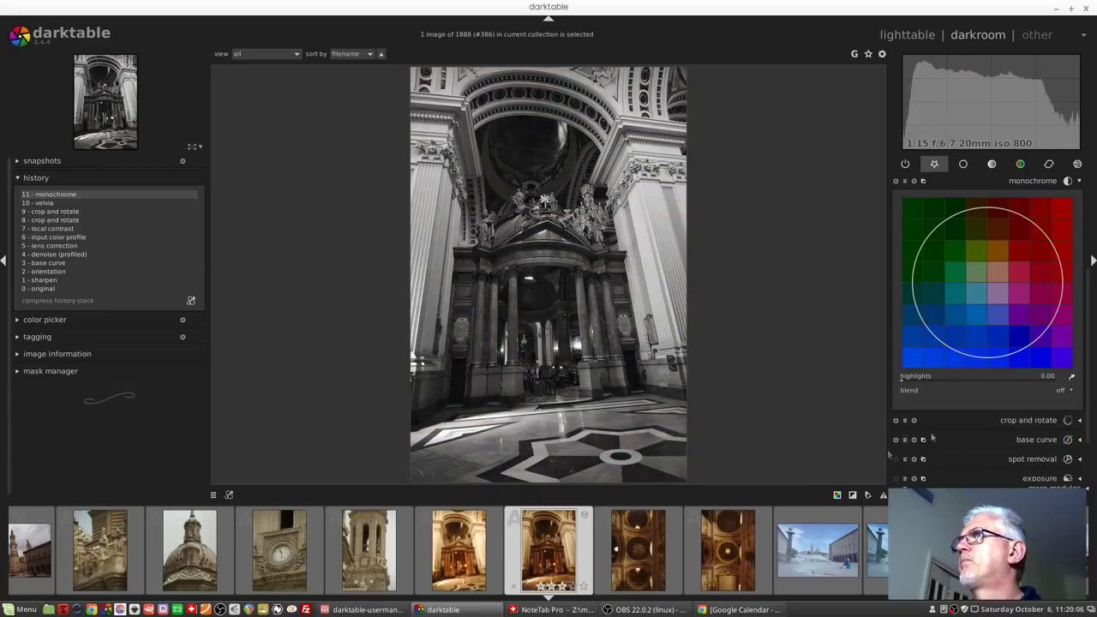
Blend monochrome through a hue parametric mask sampled from the central altar's warm colour.
click(1050, 391)
click(1055, 429)
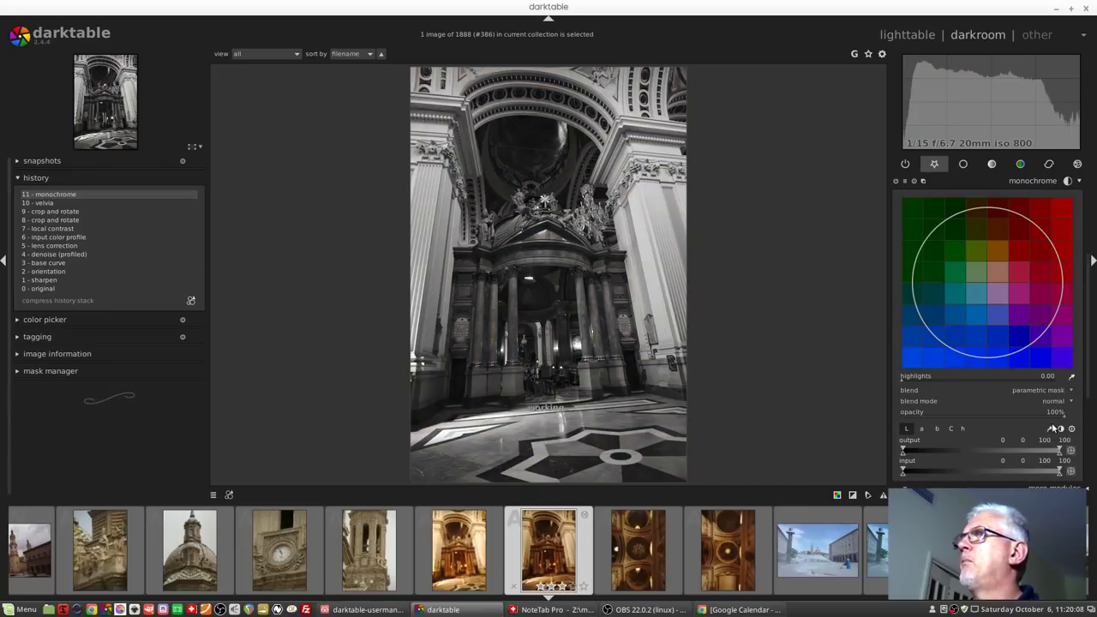
drag(1090, 309, 1089, 390)
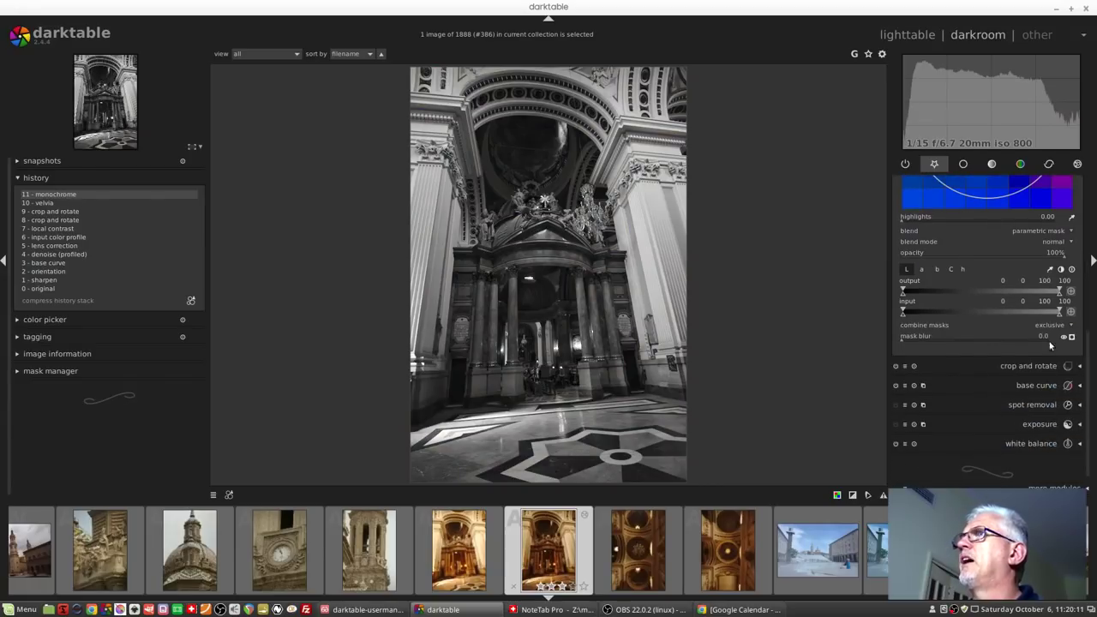
click(962, 269)
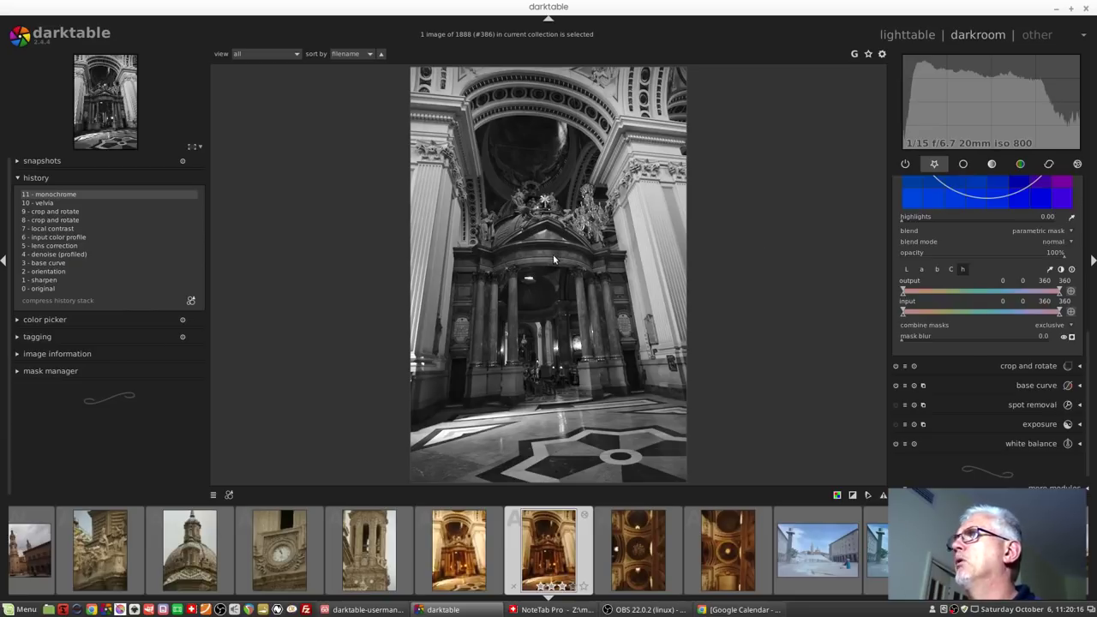
click(1050, 269)
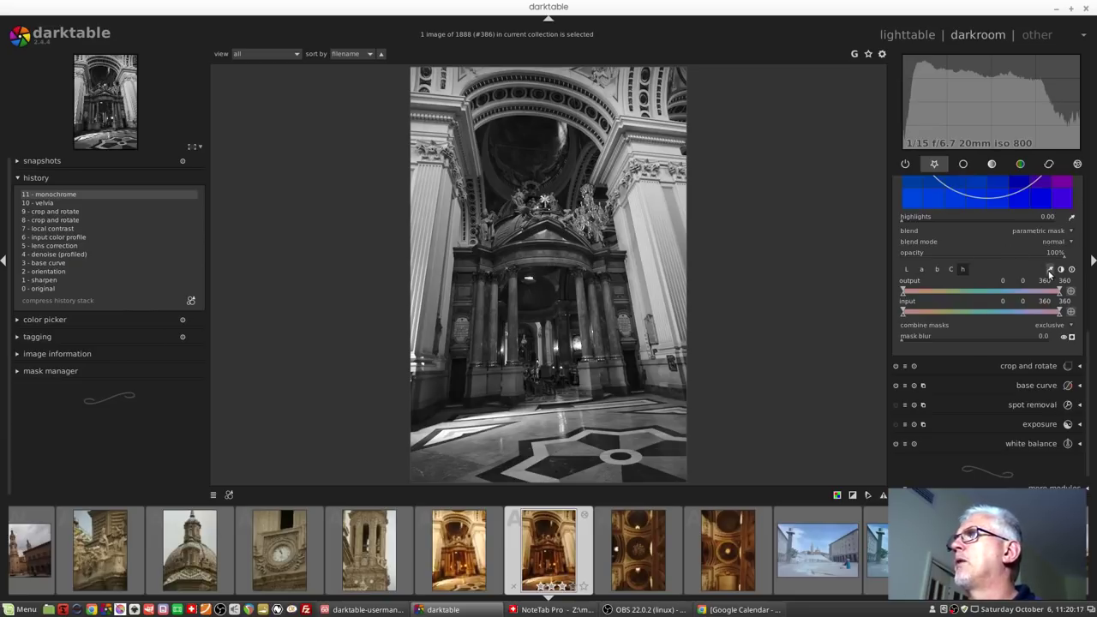
click(545, 251)
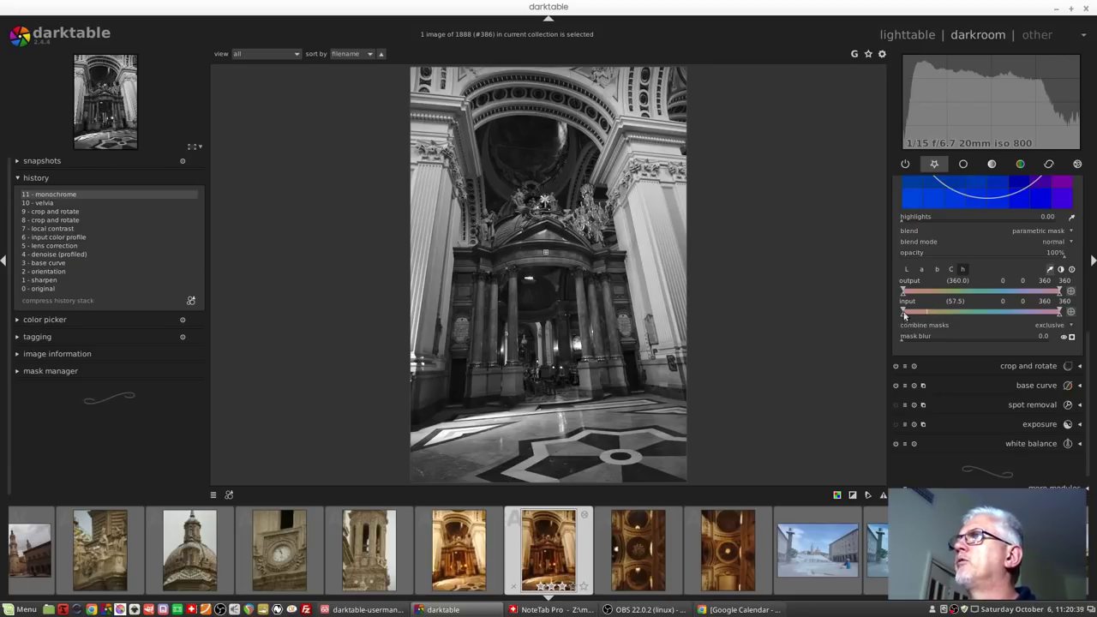
Narrow the monochrome hue input range to 46–50–68–77, checking it with the mask display.
drag(906, 313, 924, 315)
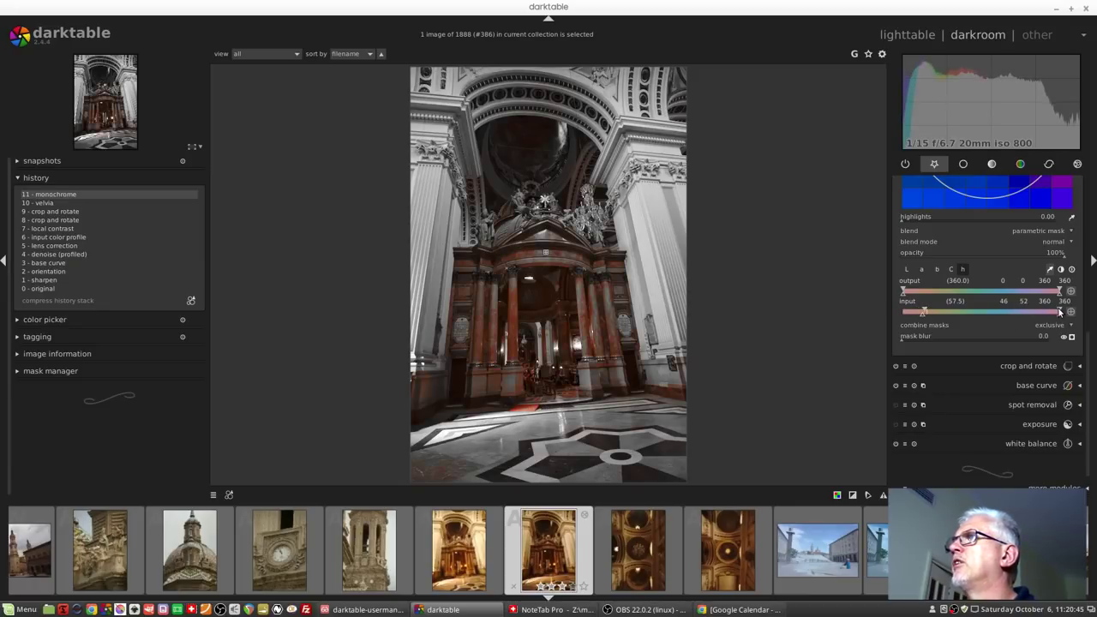
drag(1060, 313, 933, 316)
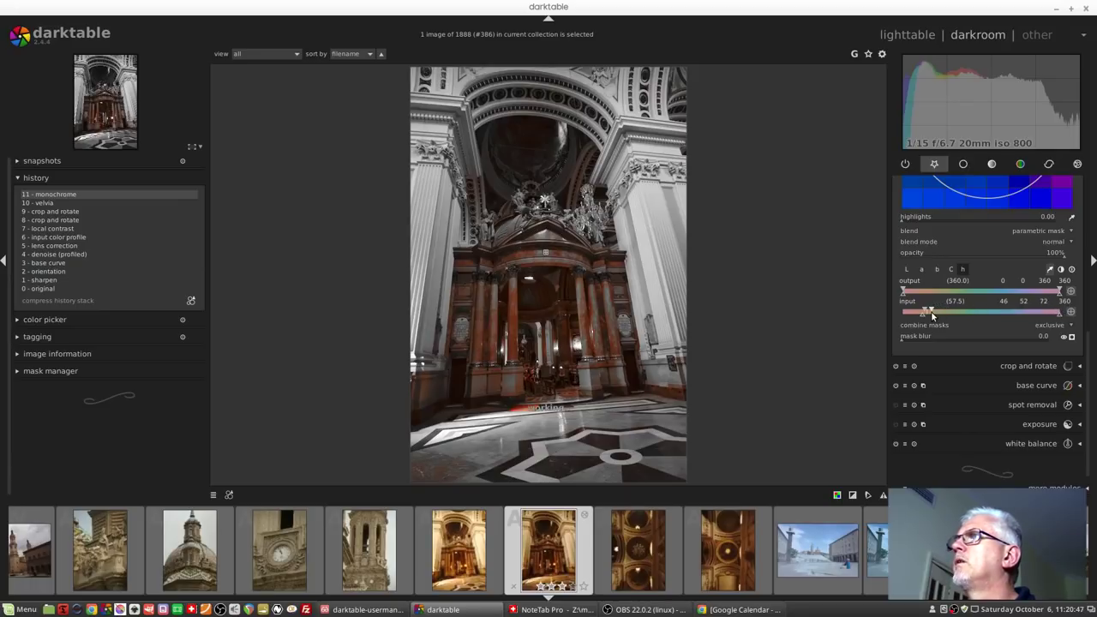
drag(1063, 320, 934, 315)
click(1072, 338)
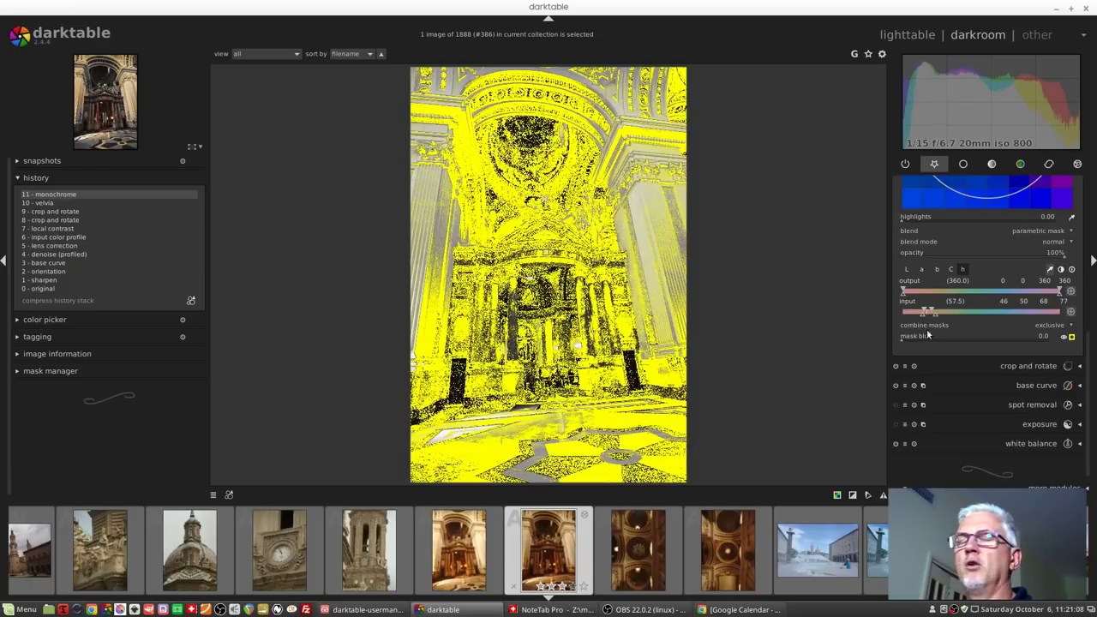
click(1071, 337)
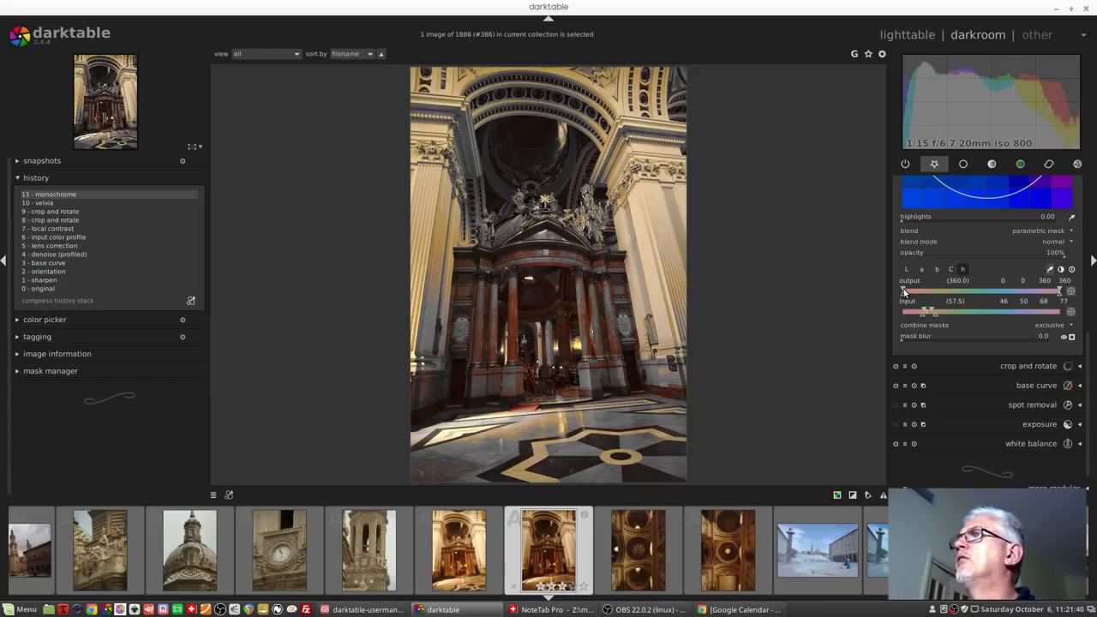
drag(906, 291, 918, 292)
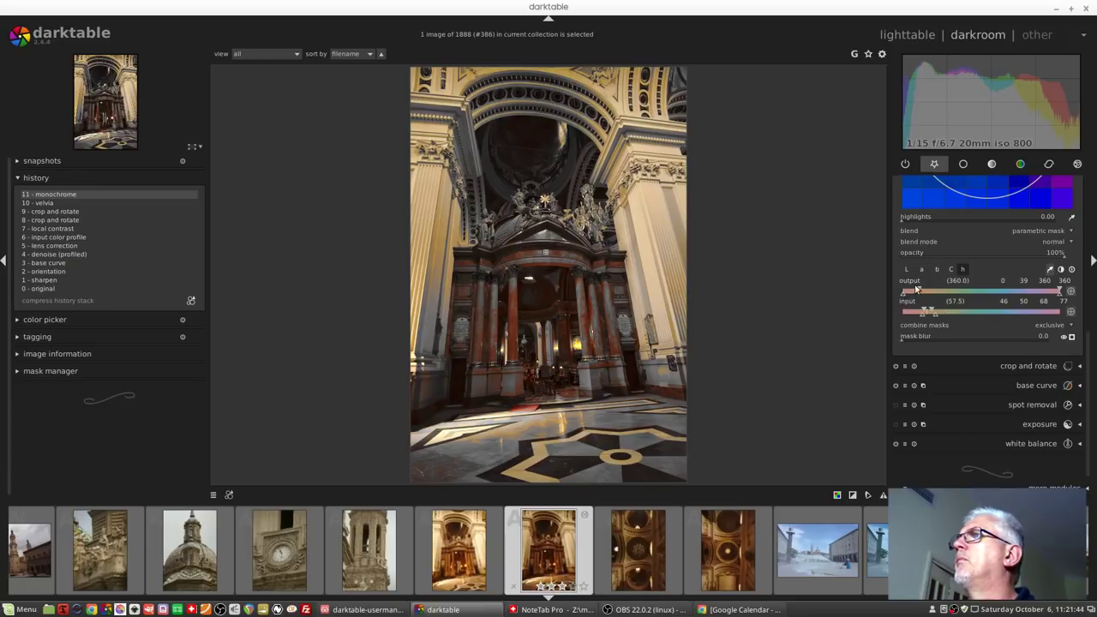
drag(916, 291, 902, 292)
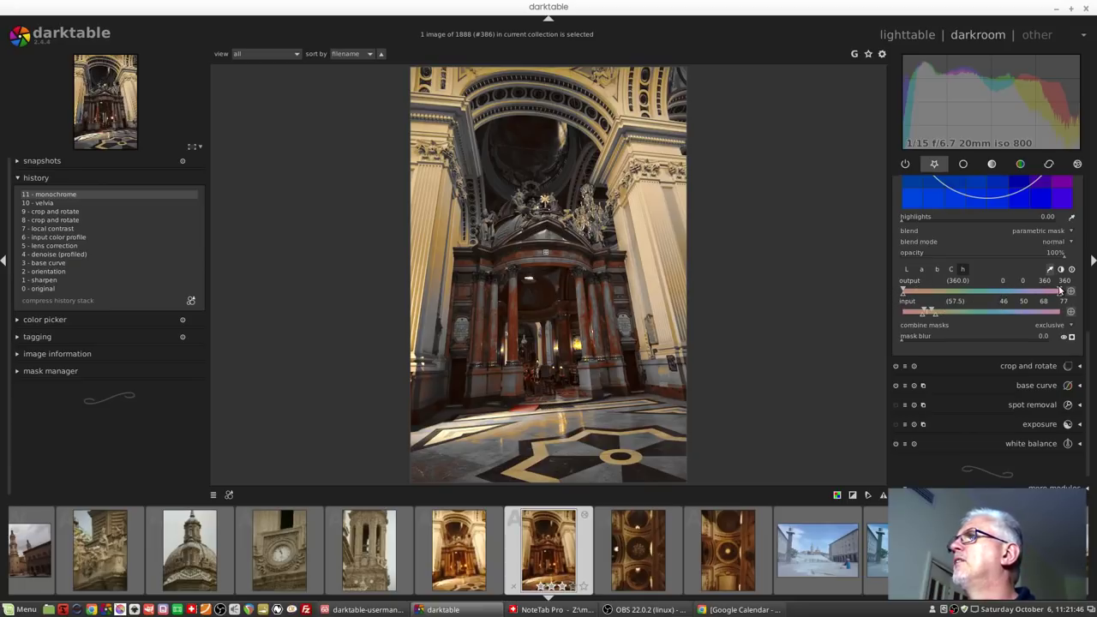
drag(1059, 291, 1044, 291)
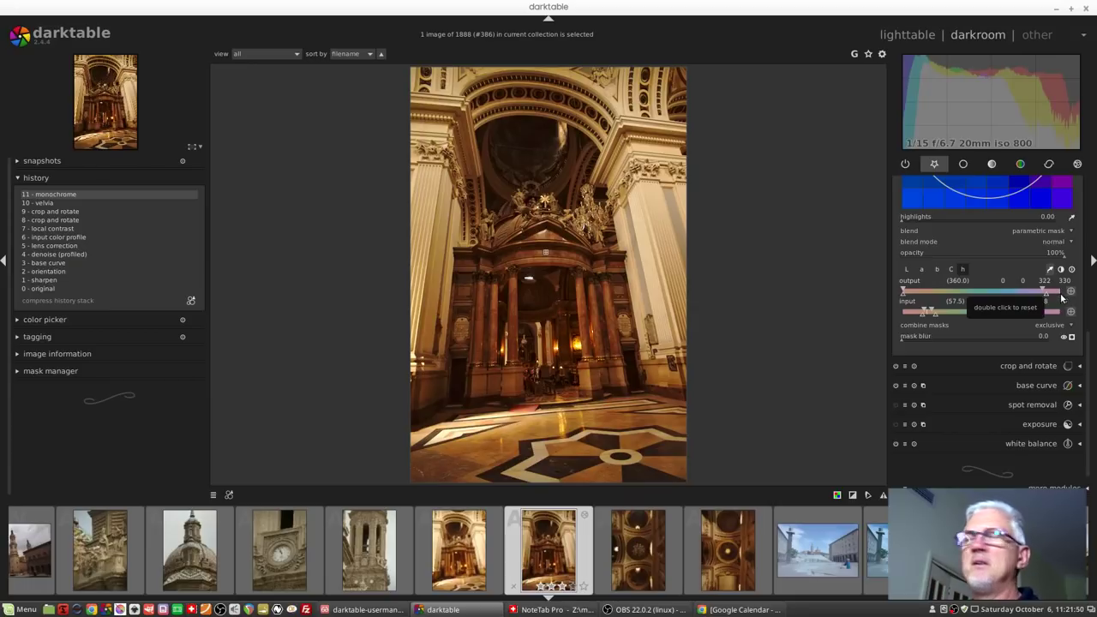
double_click(1044, 292)
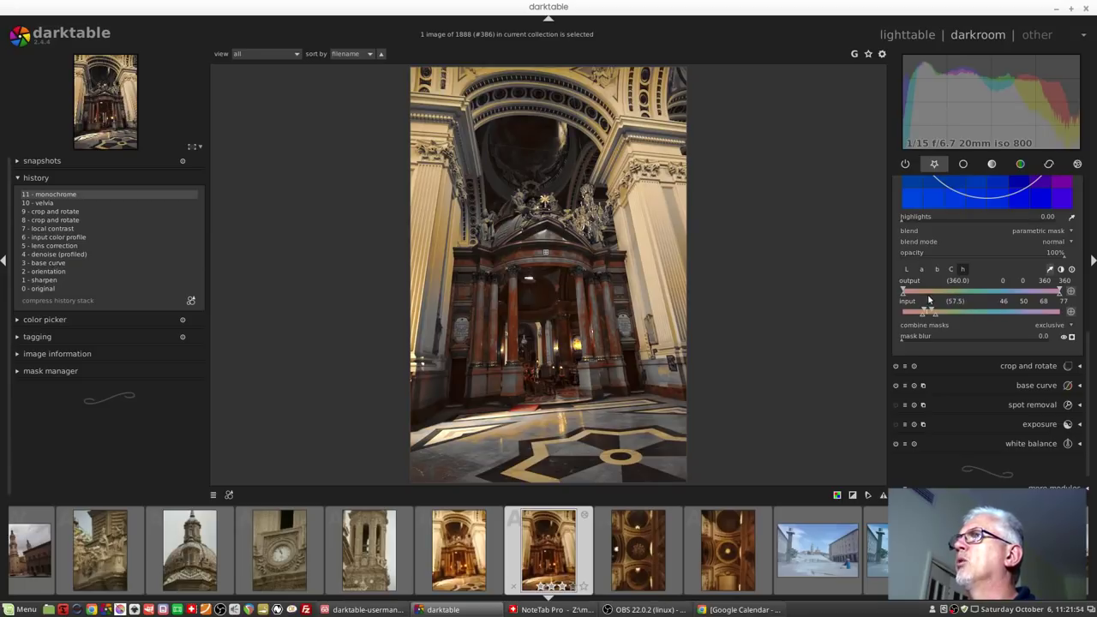